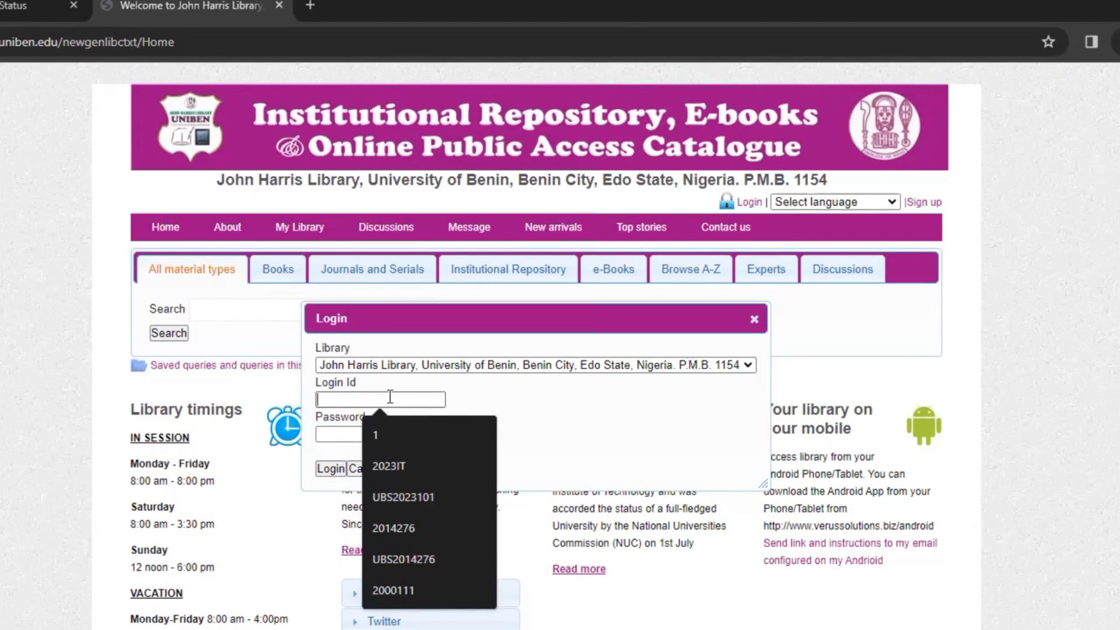
- Log in to the John Harris Library account with the login ID and the account password
text(20)
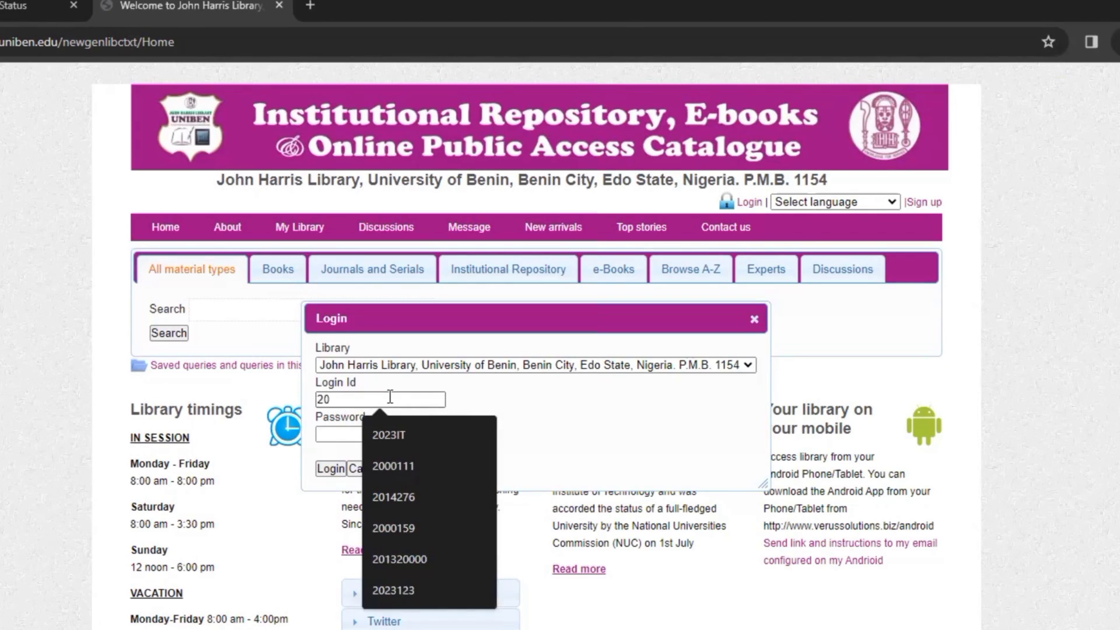
text(14276)
key(Tab)
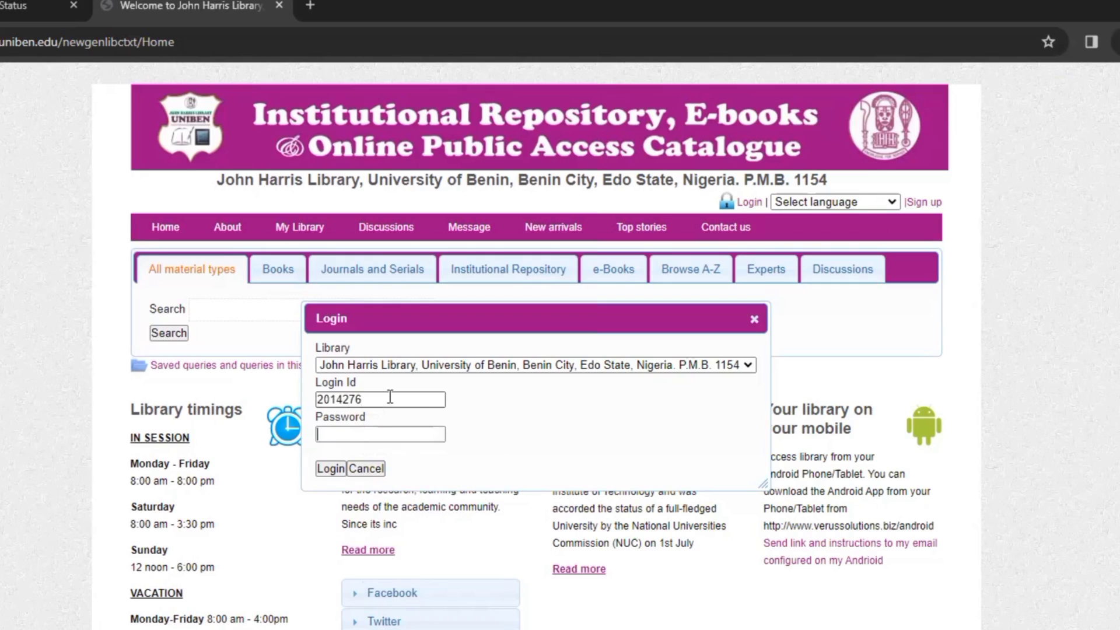
text(••••••••)
key(Return)
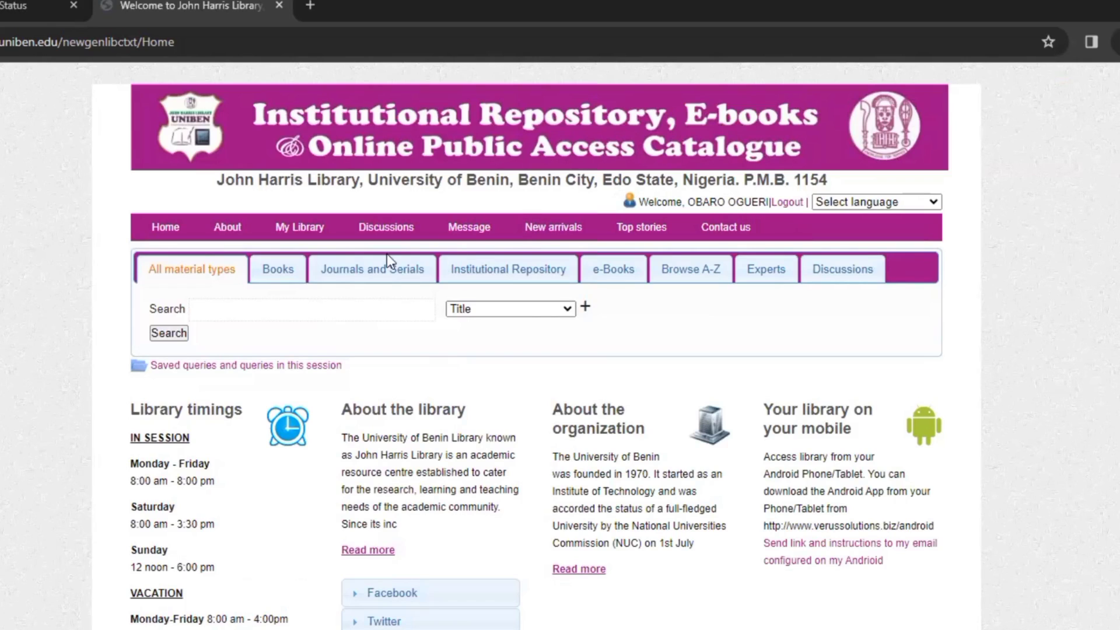
- Go to the submitted records page in My Library and start a new catalogue record
mouse_move(300, 228)
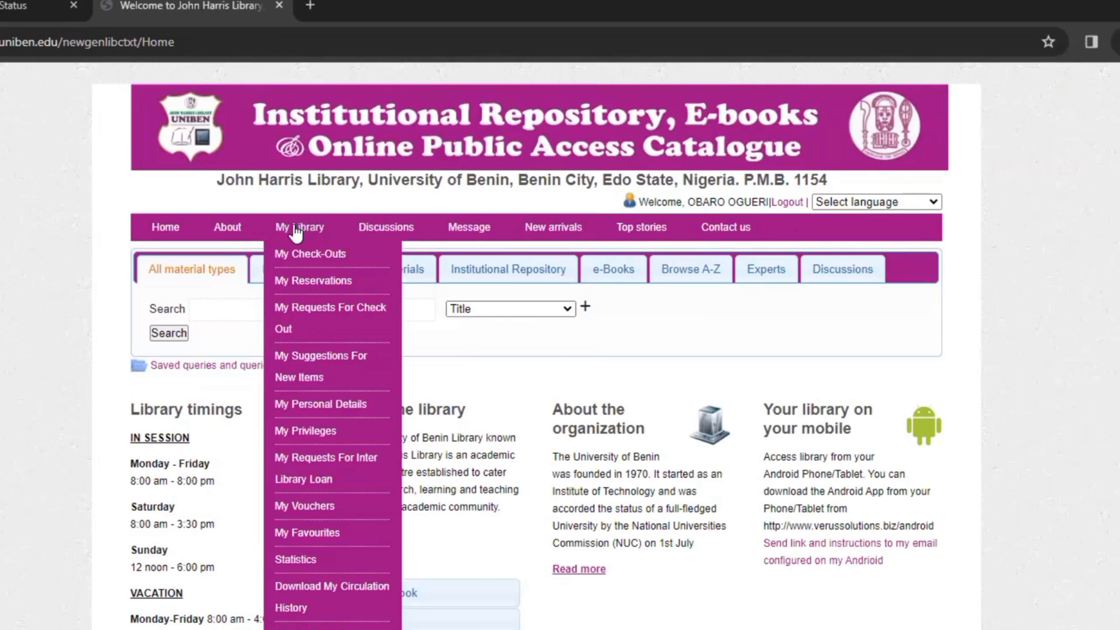
scroll(296, 230, down, 3)
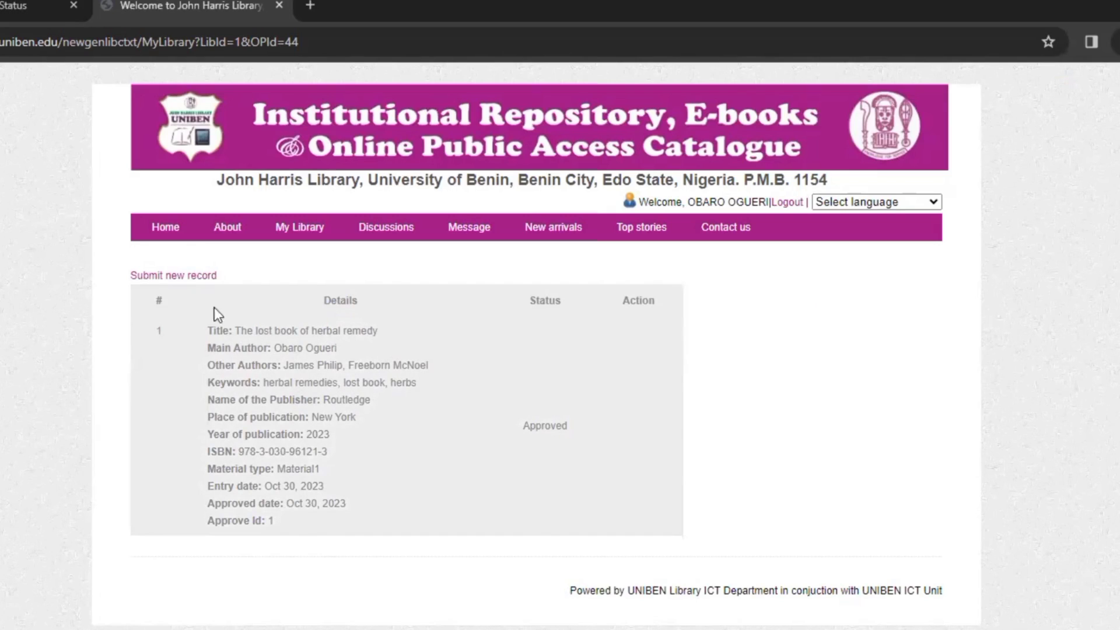
click(190, 279)
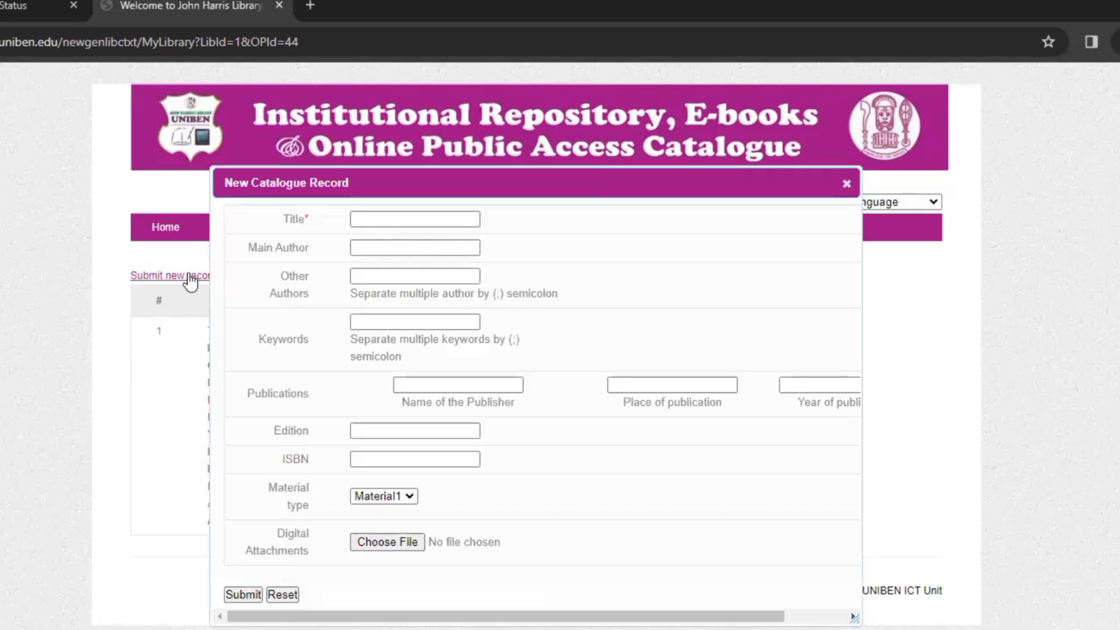
- Paste the title beginning "Conceptualizing hybrid" and the co-authors' names, and fill in the main author's name
click(391, 219)
key(Return)
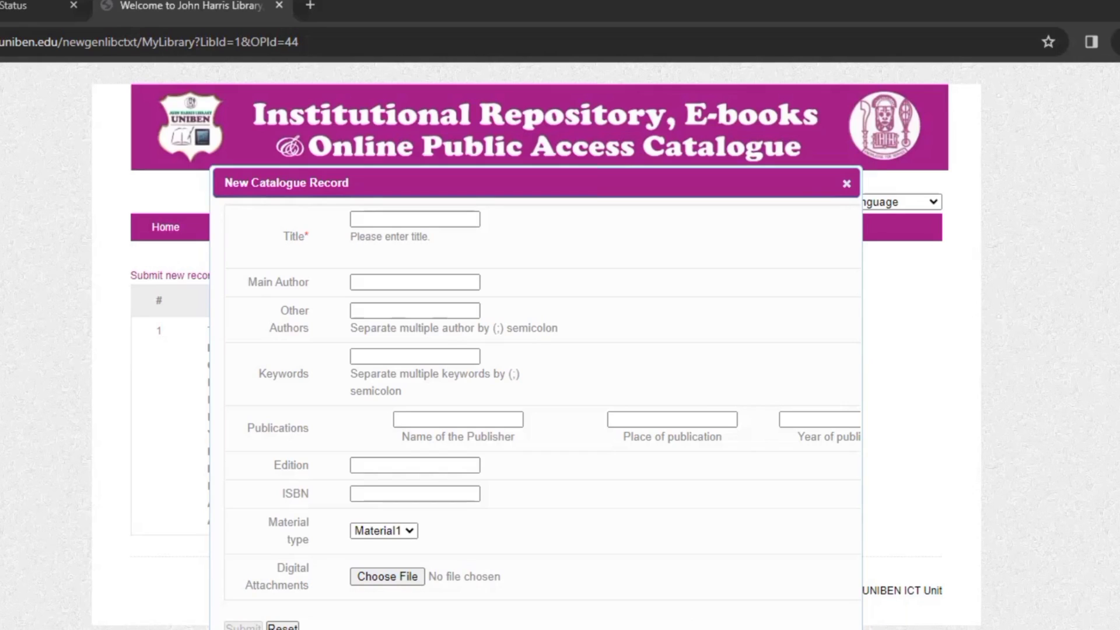
click(420, 220)
key(ctrl+v)
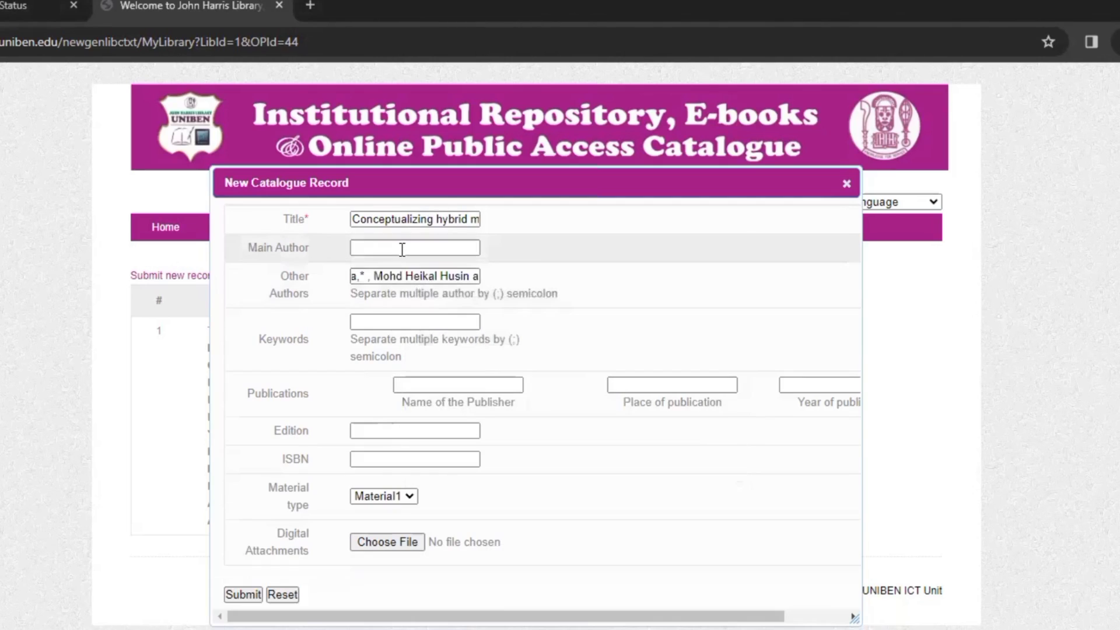
click(402, 250)
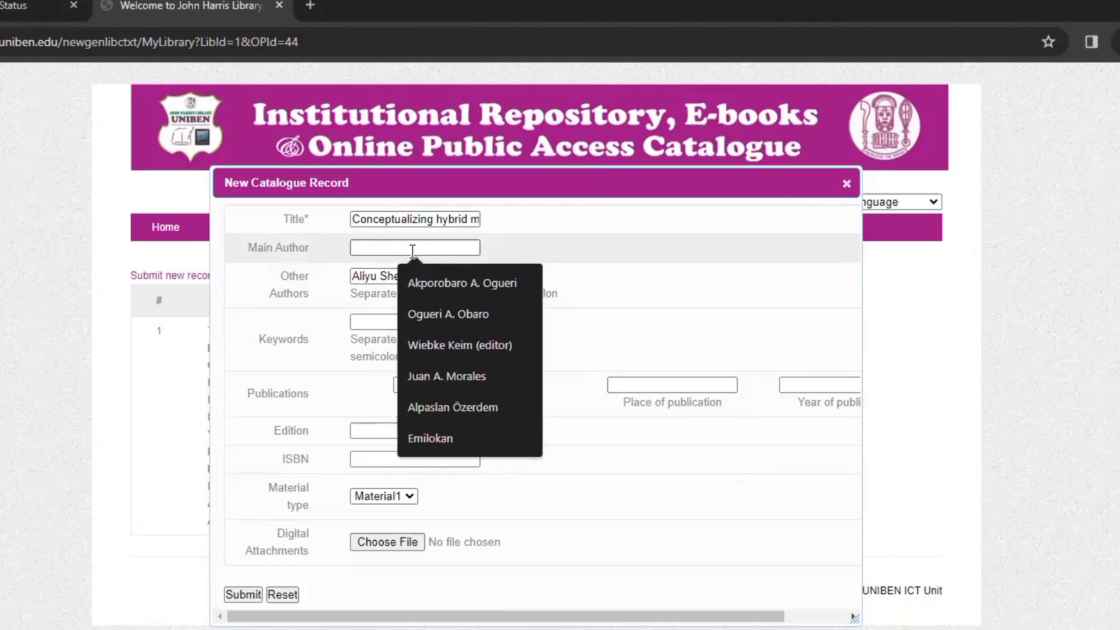
click(434, 280)
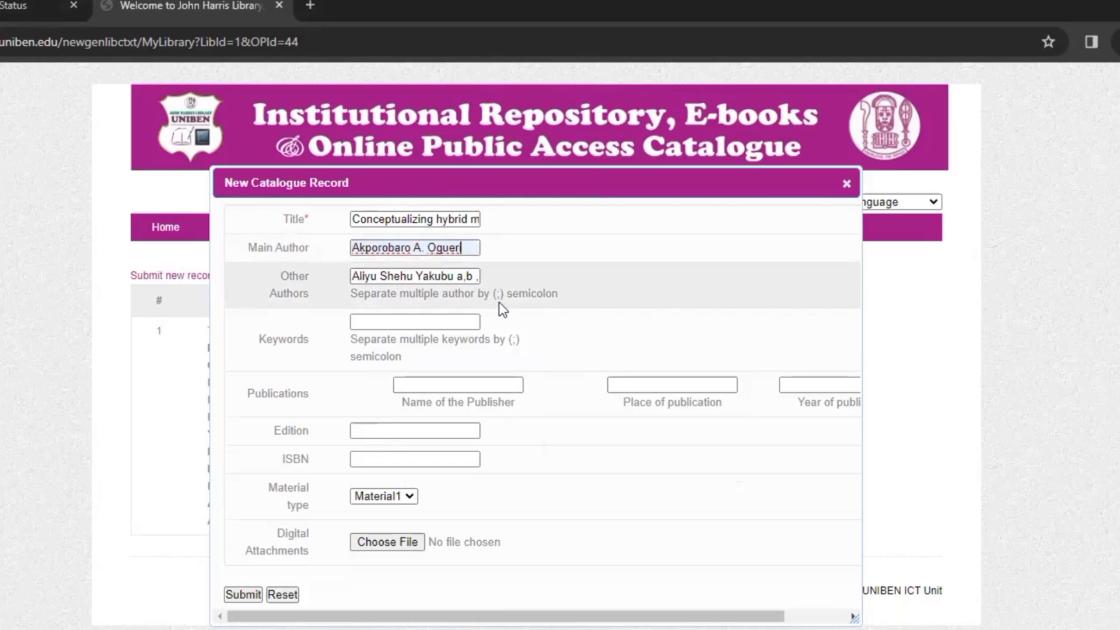
- In Other Authors, replace the asterisk and comma after the second co-author with a semicolon
click(442, 273)
key(Right)
key(Right)
key(Right)
key(Right)
key(Right)
key(Right)
key(Right)
key(Right)
key(Right)
key(Right)
key(Right)
key(Right)
key(Right)
key(Right)
key(Right)
key(Right)
key(Right)
key(Right)
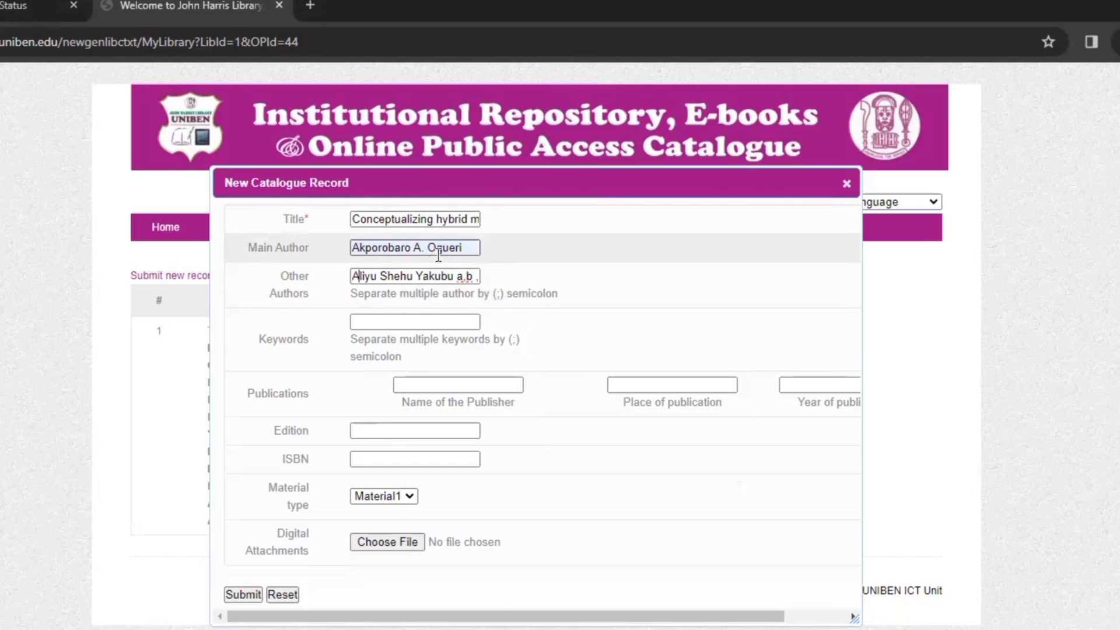
key(Right)
key(Right)
key(Right)
key(Right)
key(Right)
key(Right)
key(Right)
key(Right)
key(Right)
key(Right)
key(Left)
key(Left)
key(Left)
key(Left)
key(Left)
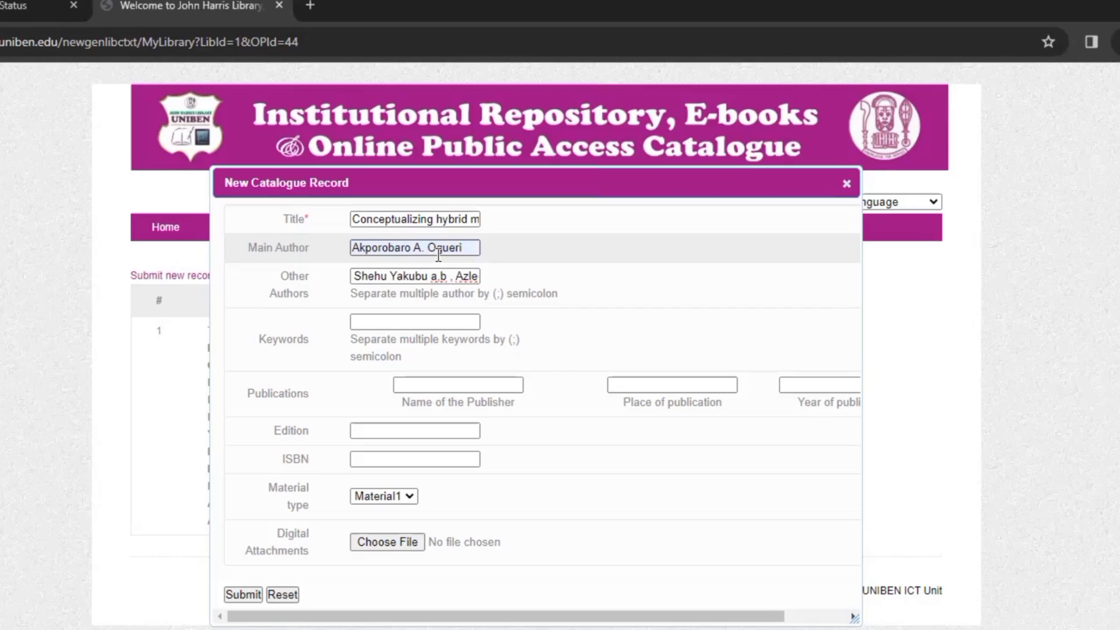
key(Right)
key(Right)
key(Right)
key(Right)
key(Right)
key(Right)
key(Right)
key(Right)
key(Right)
key(Right)
key(Right)
key(Right)
key(Right)
key(Right)
key(Right)
key(Right)
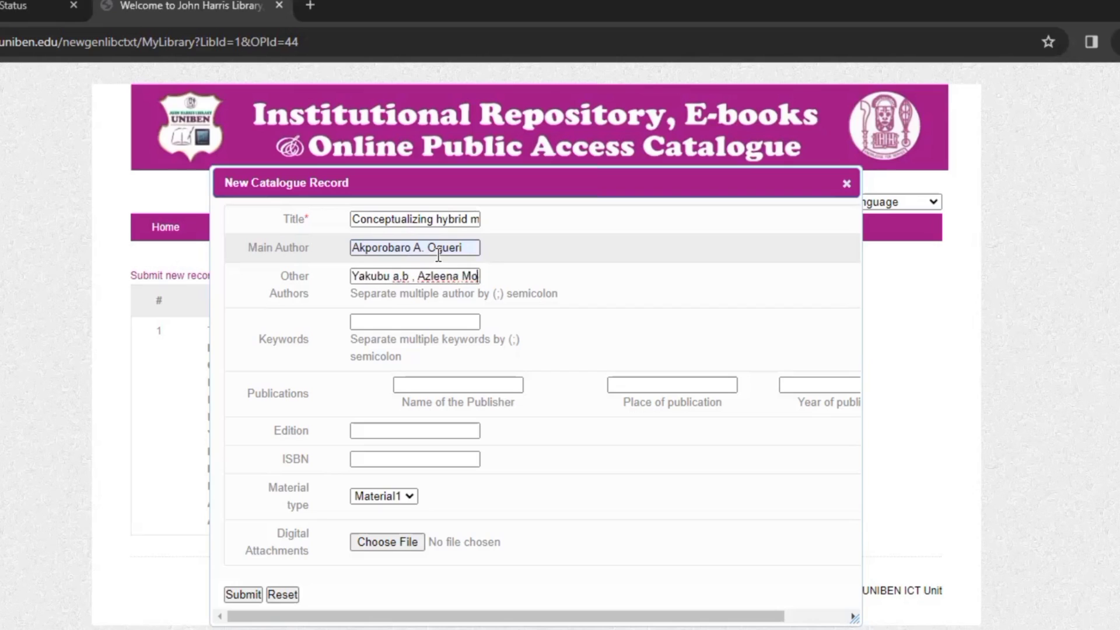
key(Right)
key(Right)
key(Right)
key(Right)
key(Right)
key(Right)
key(Right)
key(Right)
key(Right)
key(Right)
key(Right)
key(Right)
key(Right)
key(Right)
key(Right)
key(Right)
key(Right)
key(Right)
key(Right)
key(Right)
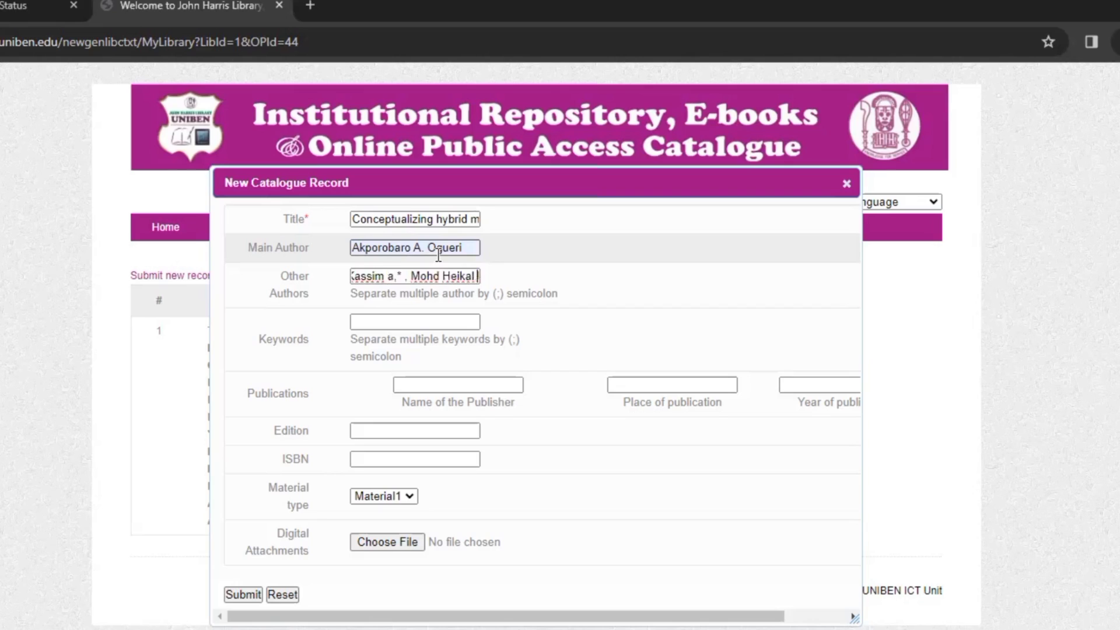
key(Left)
key(Left)
key(Left)
key(Left)
key(Left)
key(Left)
key(Left)
key(Left)
key(Left)
key(Left)
key(Left)
key(Left)
key(Left)
key(Left)
key(Left)
key(Left)
key(Left)
key(shift+Left)
key(shift+Left)
key(shift+Left)
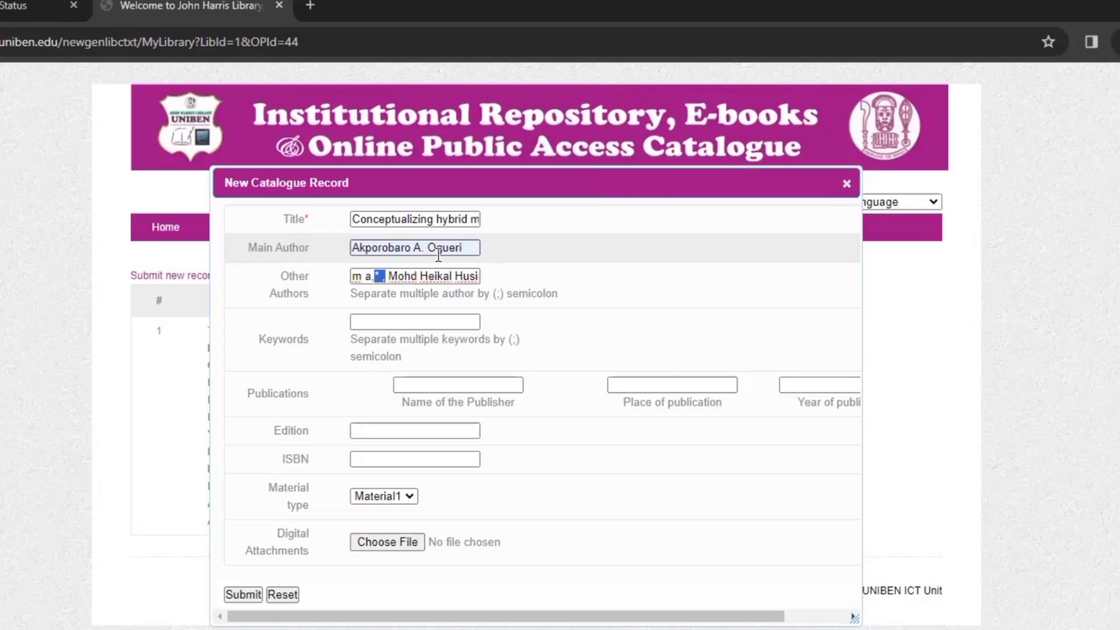
key(shift+Left)
key(BackSpace)
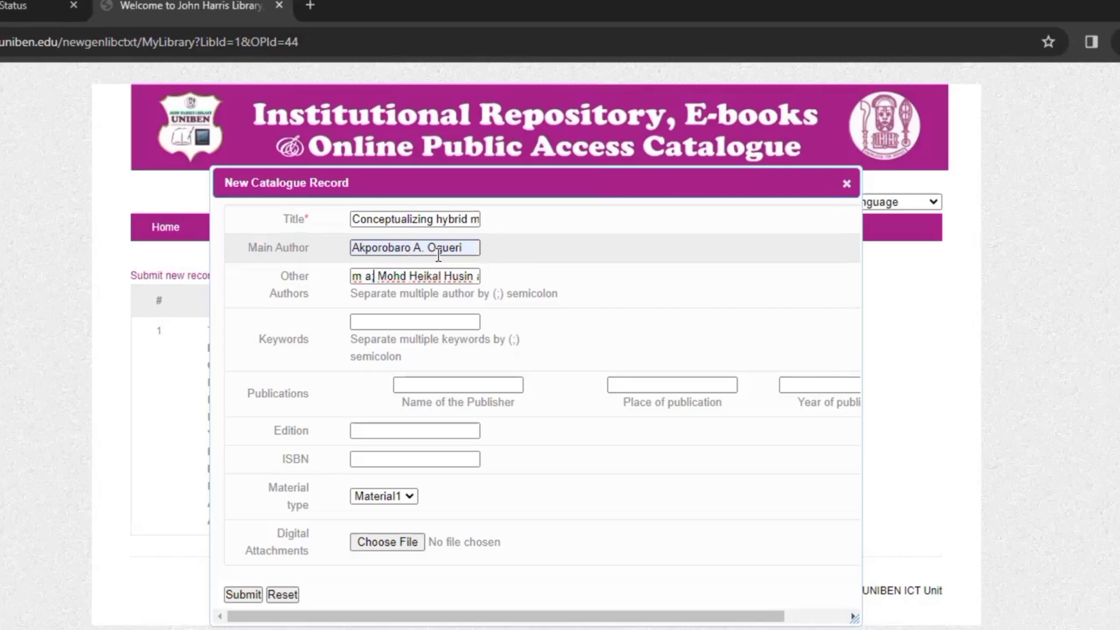
text(;)
- Remove the affiliation letters "a,b" after the first co-author and separate that name from the next with a semicolon
key(Right)
key(Right)
key(Right)
key(Right)
key(Right)
key(Right)
key(Right)
key(Right)
key(Right)
key(Right)
key(Right)
key(Right)
key(Right)
key(Right)
key(Right)
key(Right)
key(Right)
key(Right)
key(Right)
key(Right)
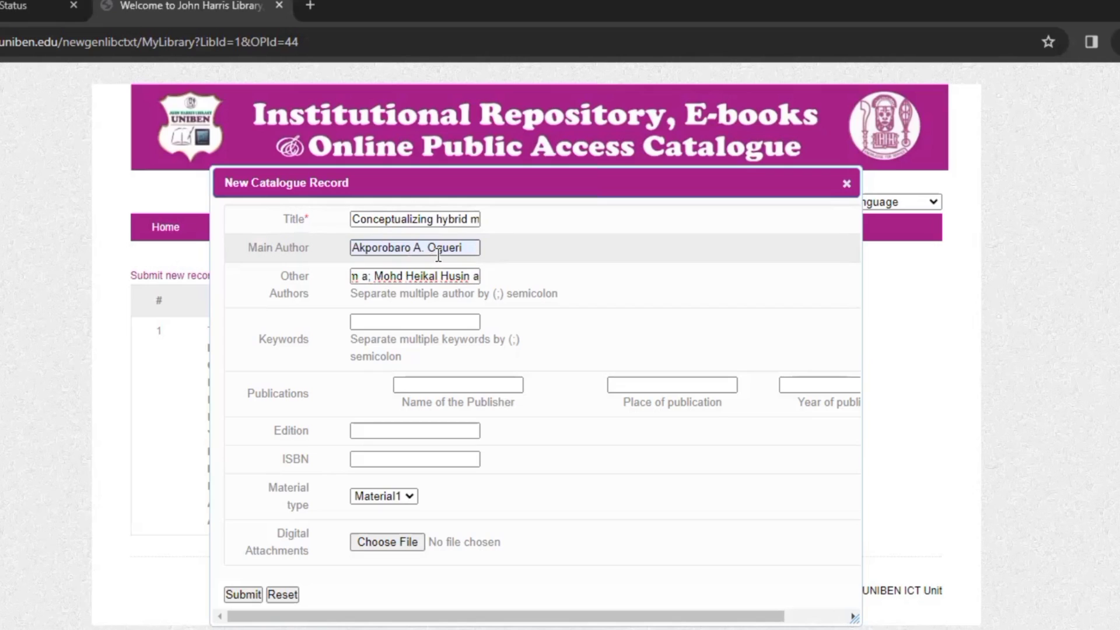
key(Home)
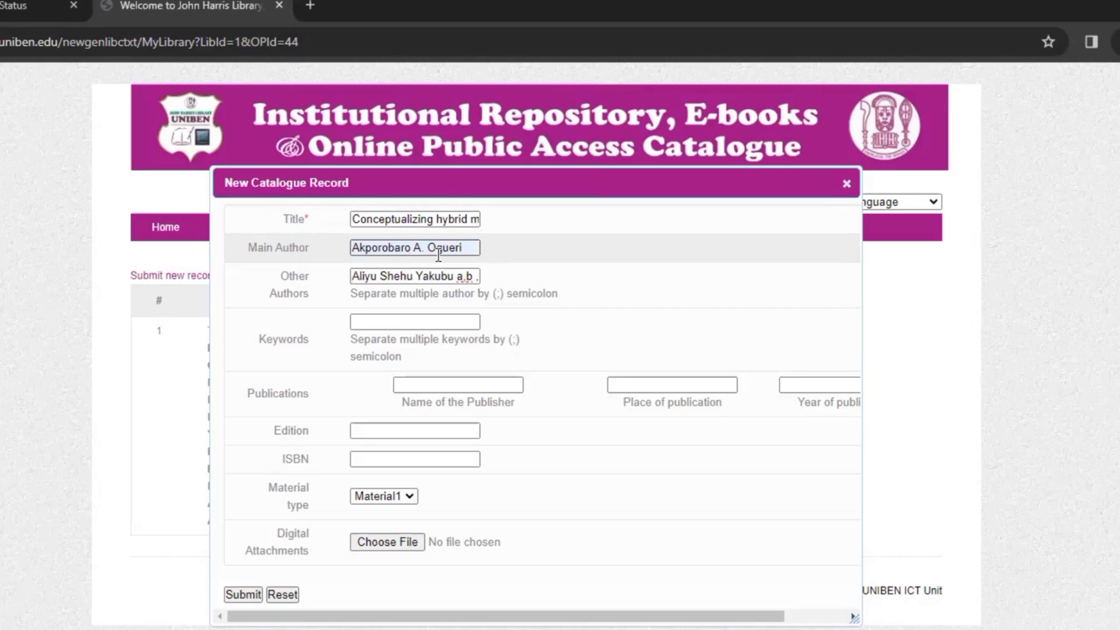
key(Right)
key(Right)
key(Right)
key(Right)
key(Right)
key(Right)
key(Right)
key(Right)
key(Right)
key(Right)
key(Right)
key(Right)
key(Right)
key(Right)
key(Right)
key(Right)
key(Right)
key(Right)
key(Right)
key(Right)
key(Right)
key(Right)
key(Right)
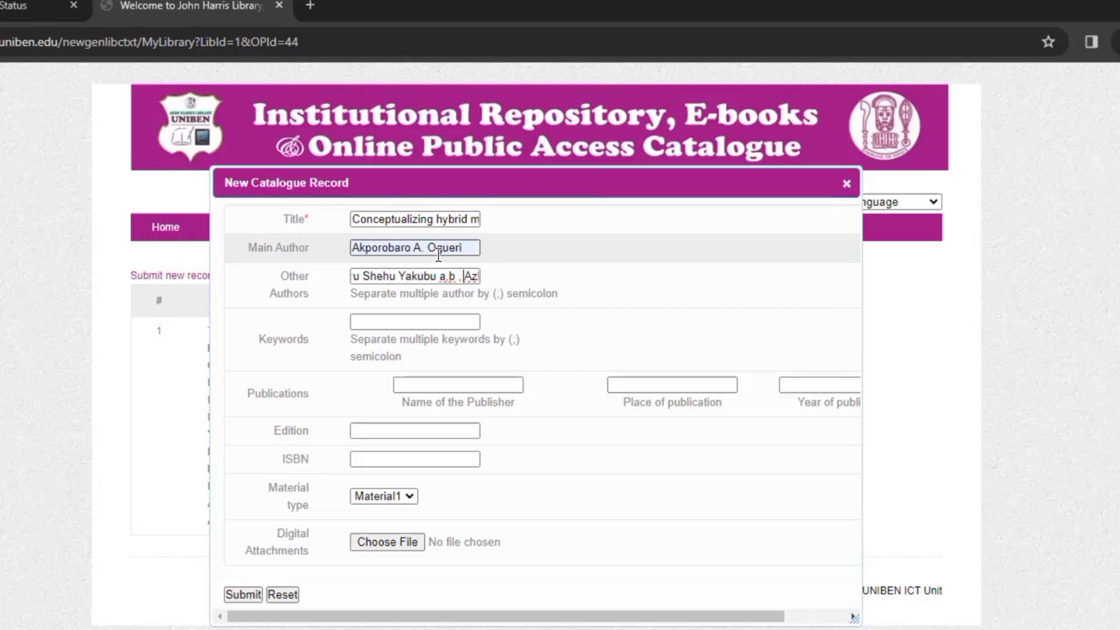
key(BackSpace)
key(BackSpace)
key(BackSpace)
key(BackSpace)
key(BackSpace)
key(BackSpace)
text(;)
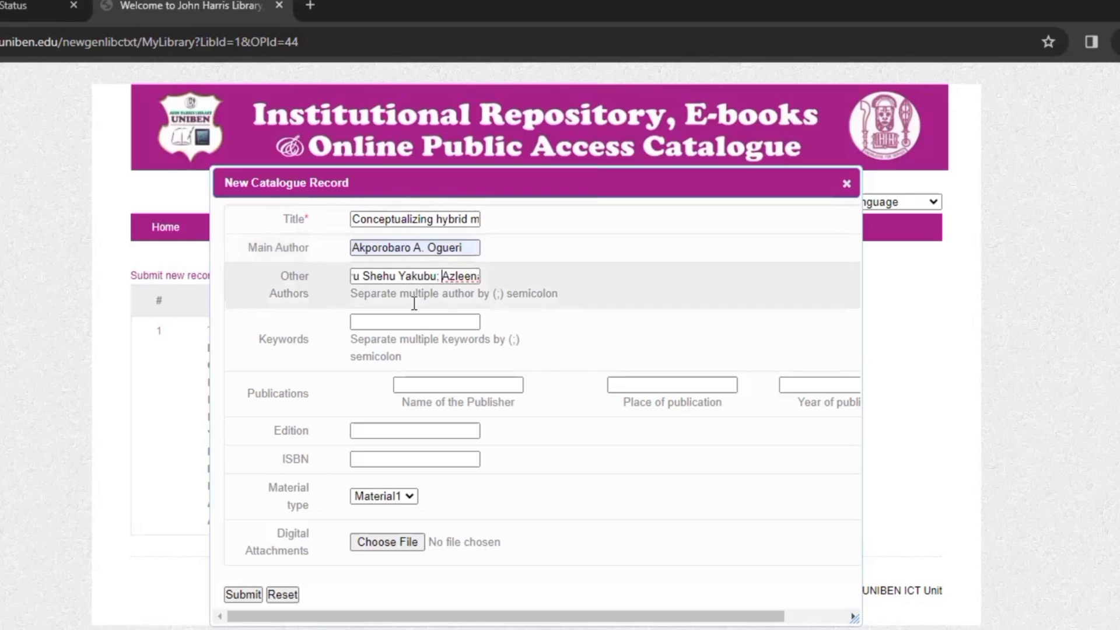
- Copy the article's keywords, from "Cloud computing" through "North-Eastern Nigeria", into the Keywords field of the new record
click(414, 321)
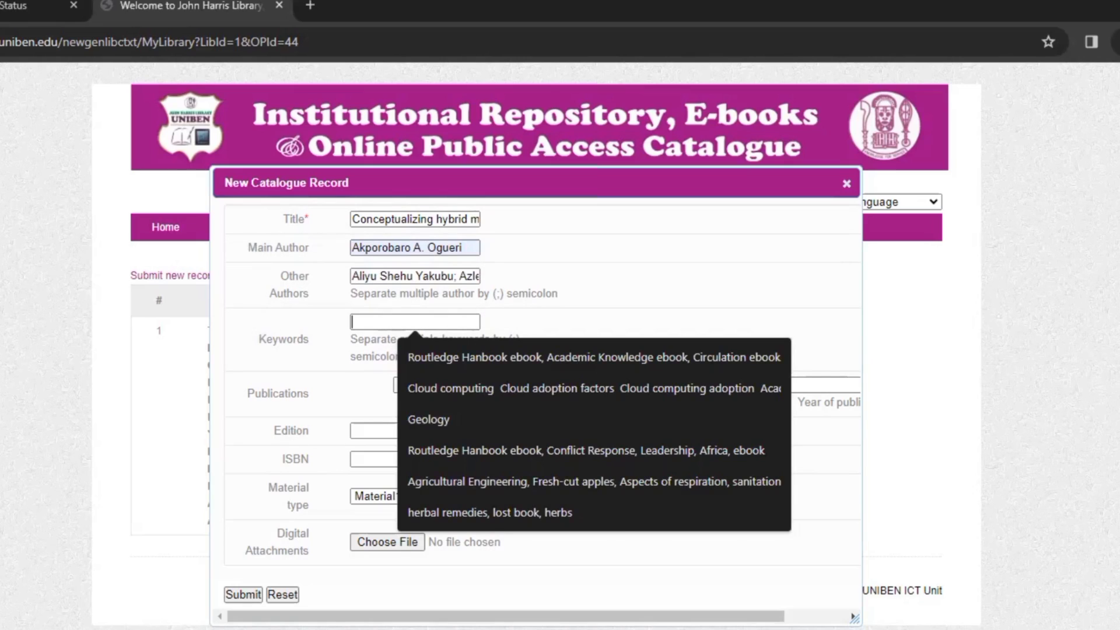
key(alt+Tab)
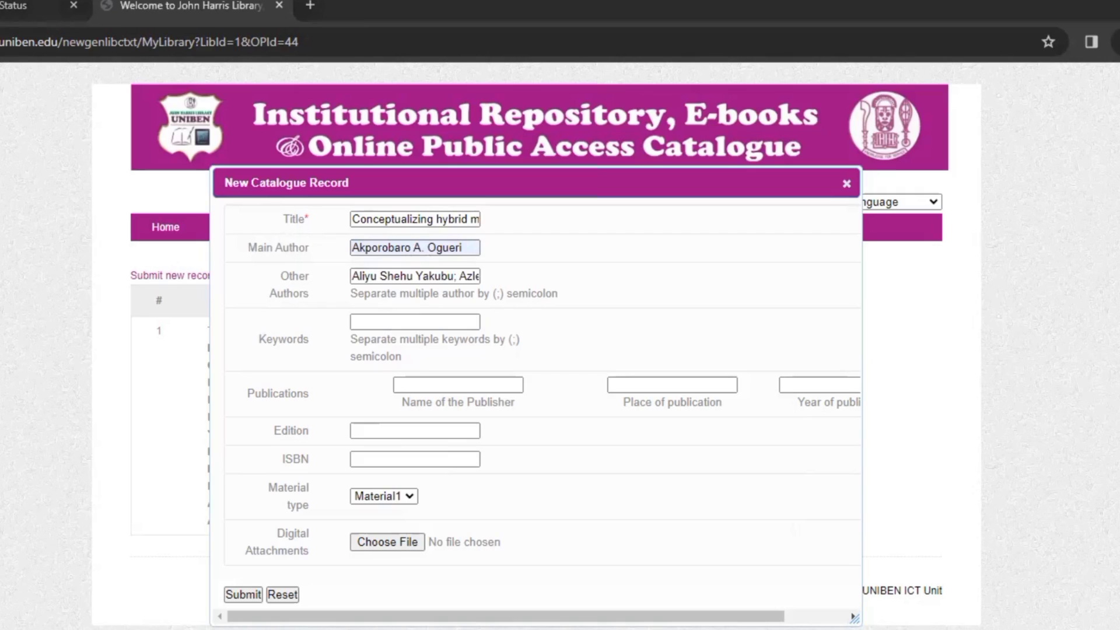
key(ctrl+v)
click(446, 322)
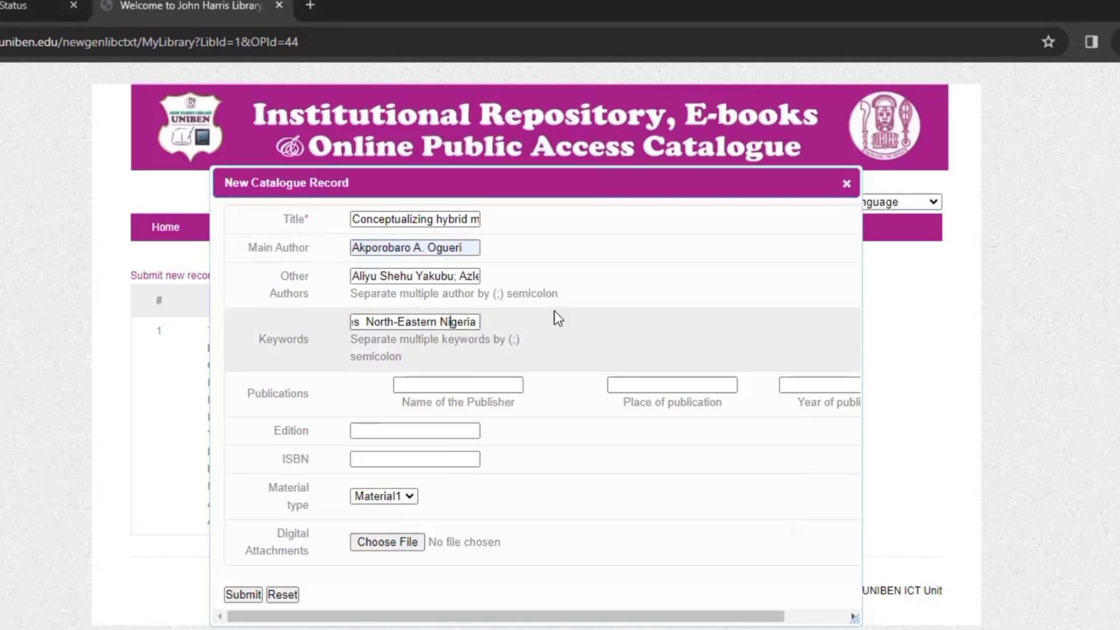
- Separate the keywords Cloud computing, Cloud adoption factors, Cloud computing adoption, Academic libraries and North-Eastern Nigeria with semicolons
key(Home)
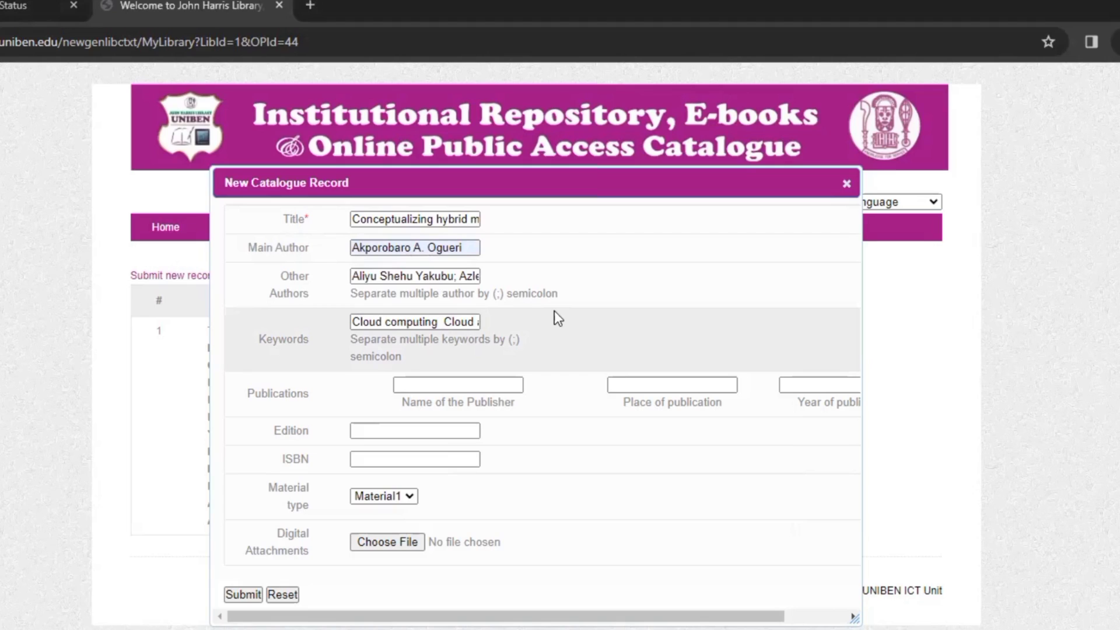
text(ado)
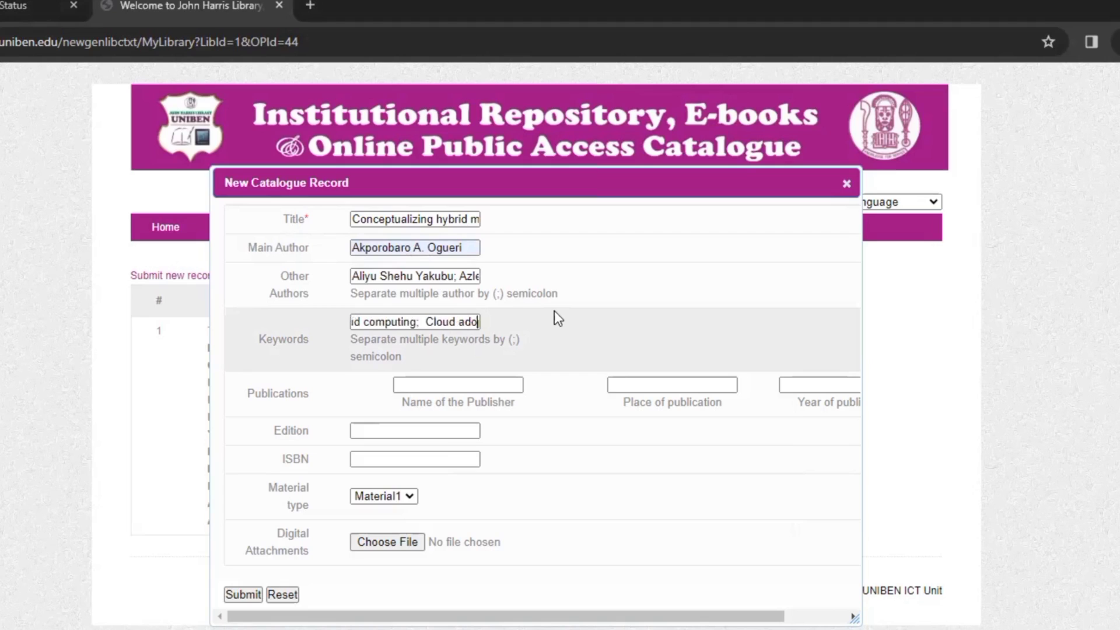
text(ption fac)
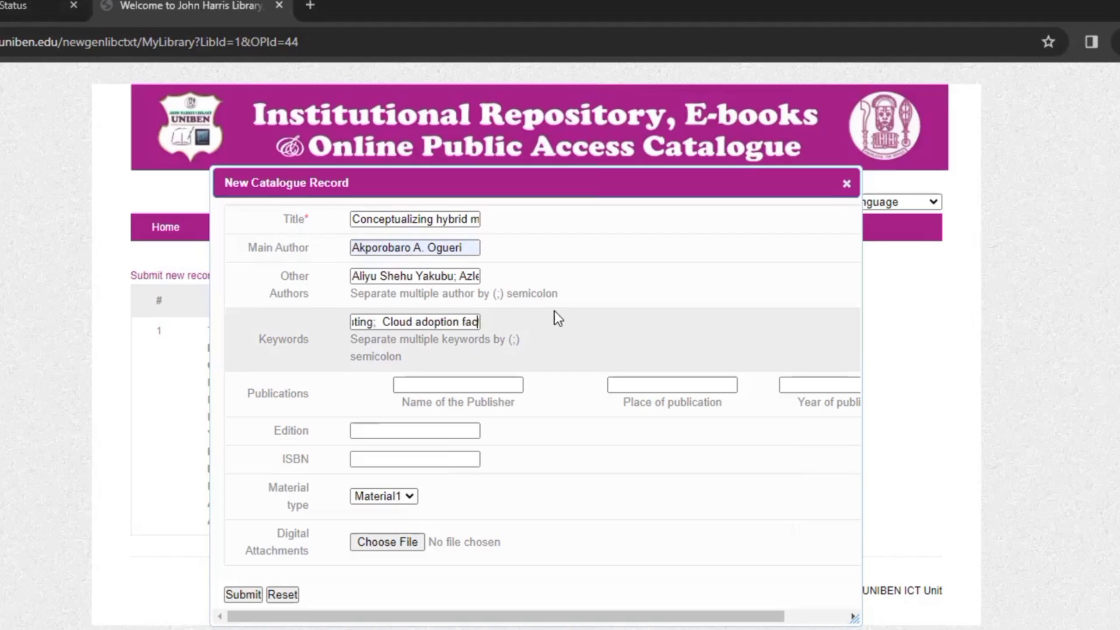
text(tors; Cloud)
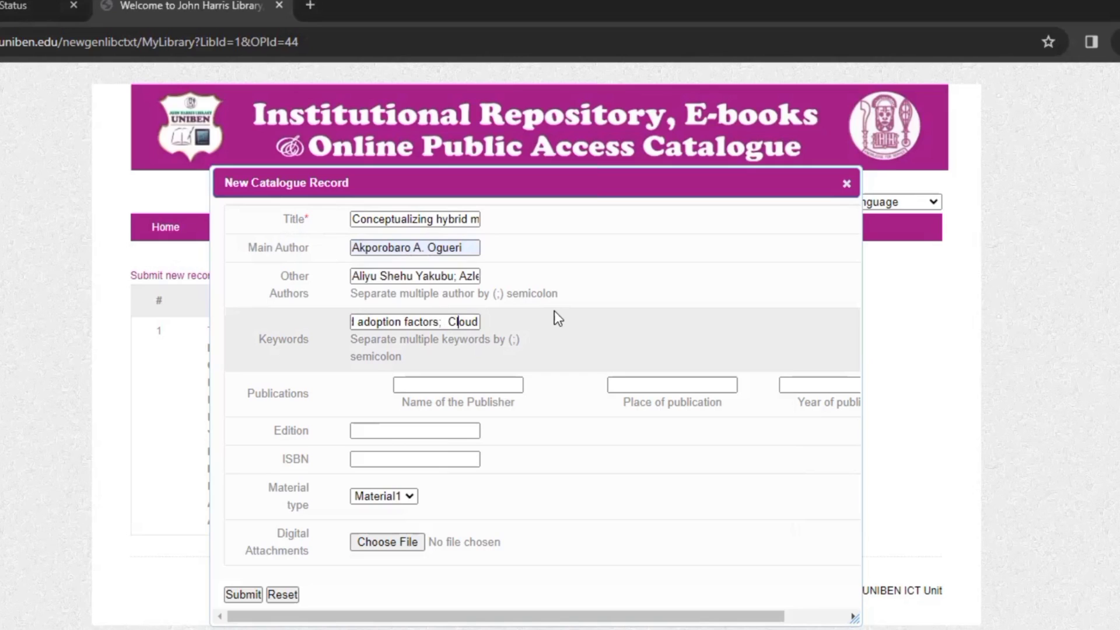
text( com)
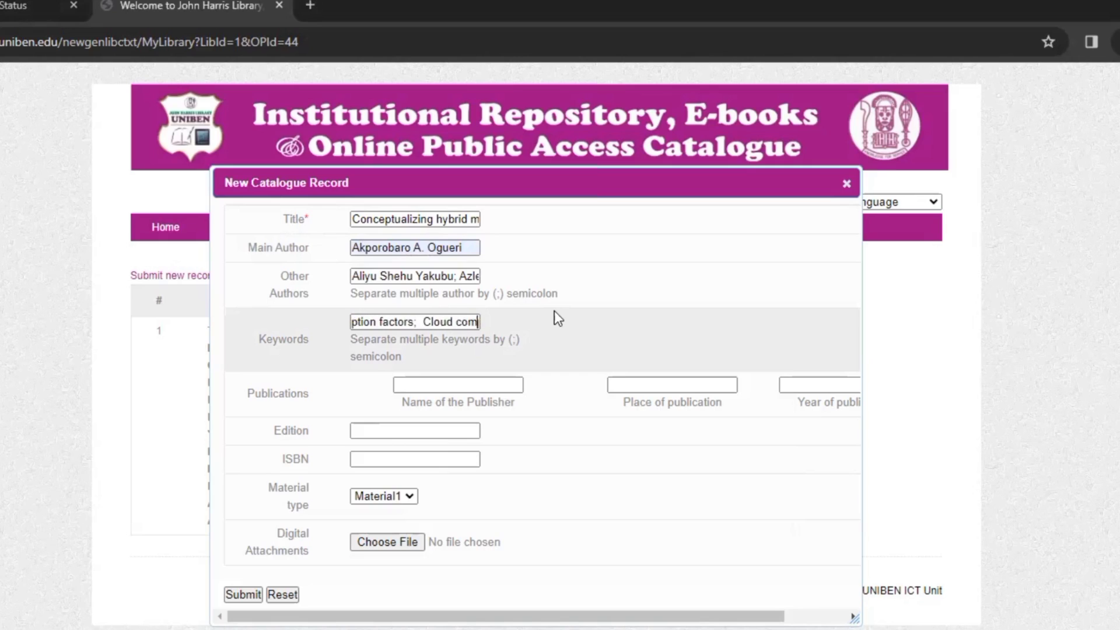
text(puting adop)
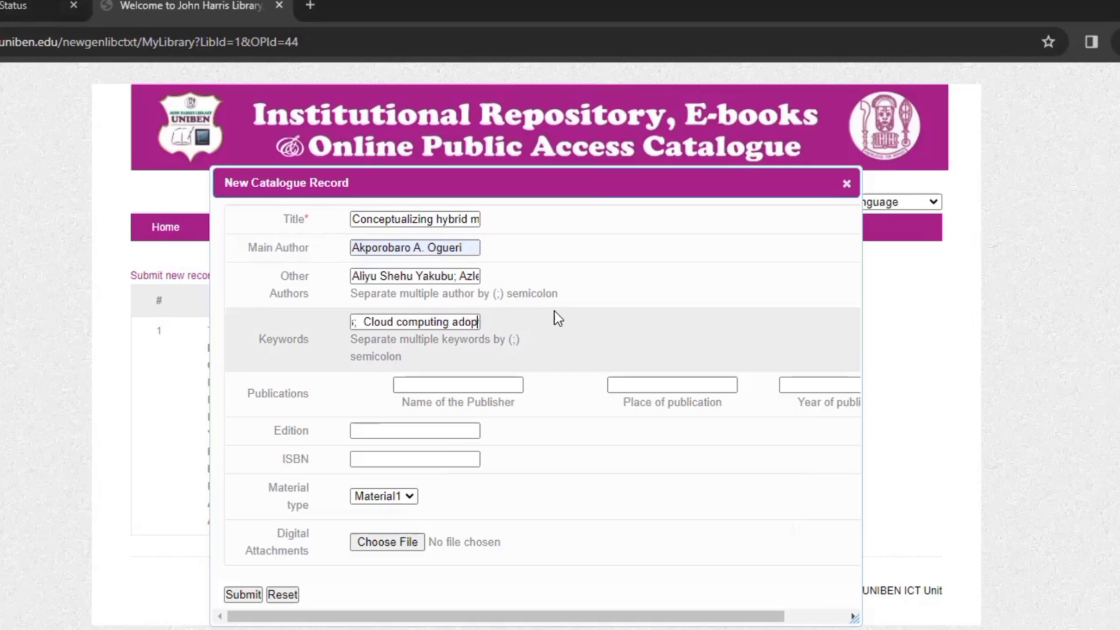
text(tion Ac)
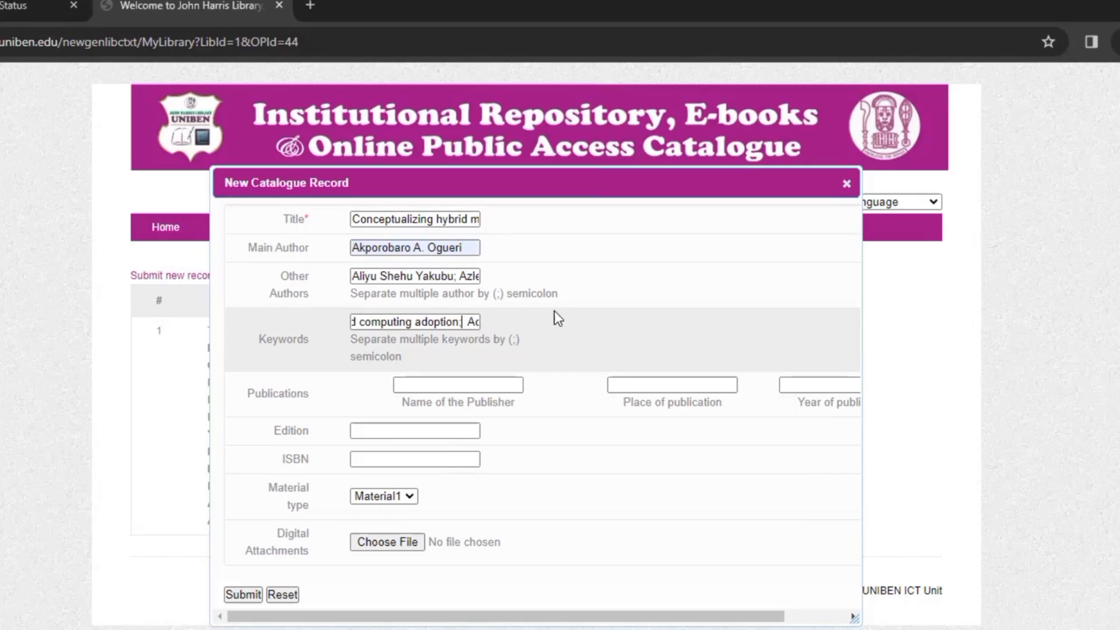
text(ademic )
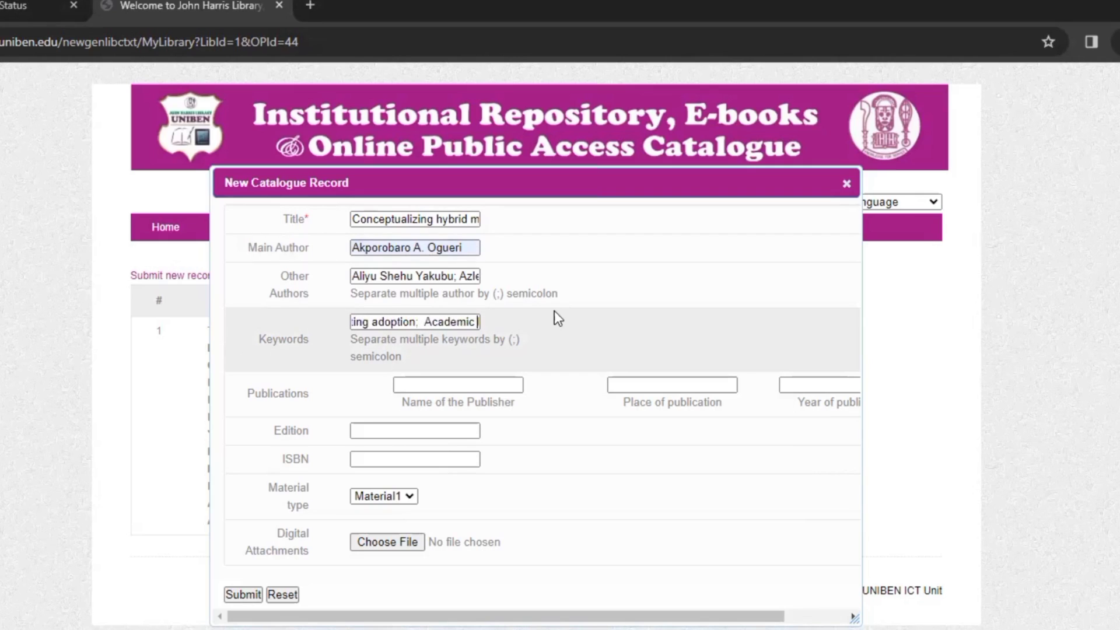
text(libraries  Nor)
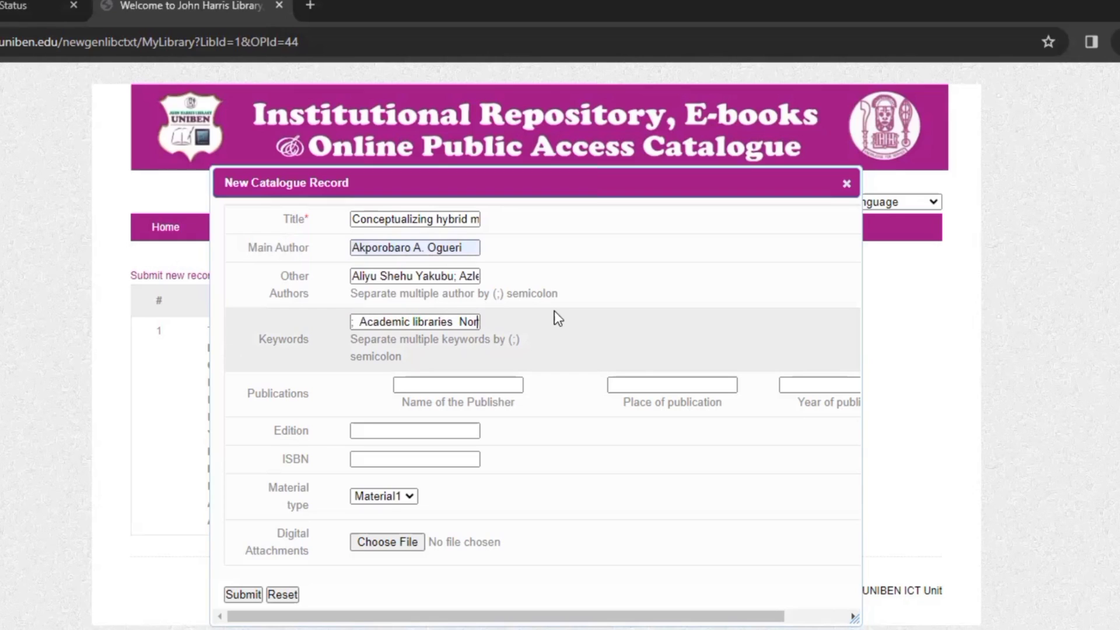
text(th-Eastern Nigeria)
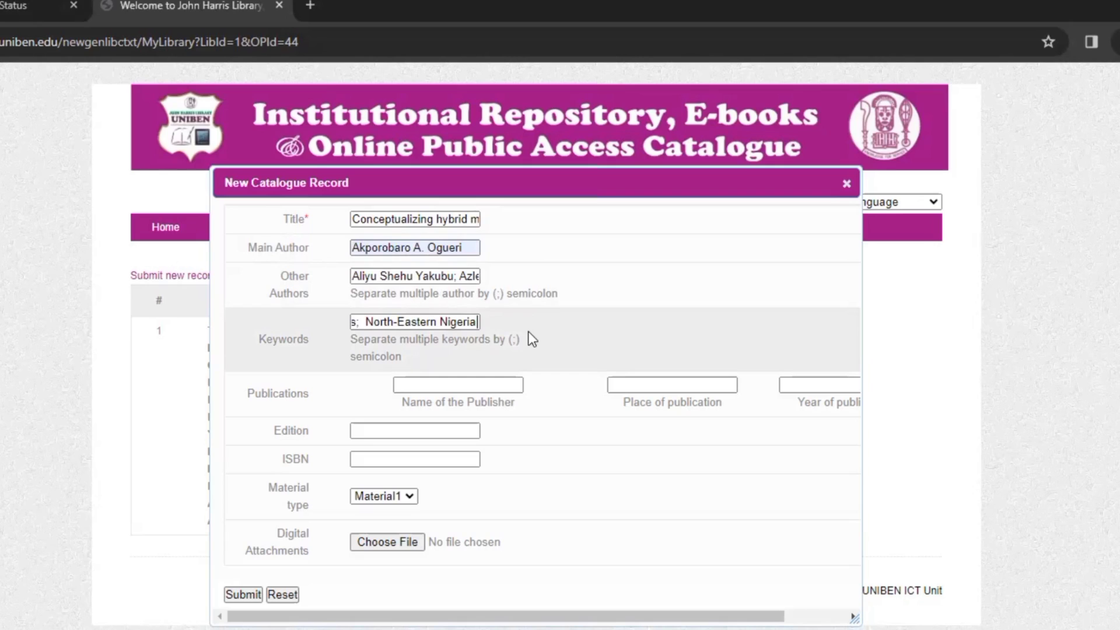
- Enter "The Journal of Academic Librarianship / Elsevier" as the name of the publisher
click(485, 383)
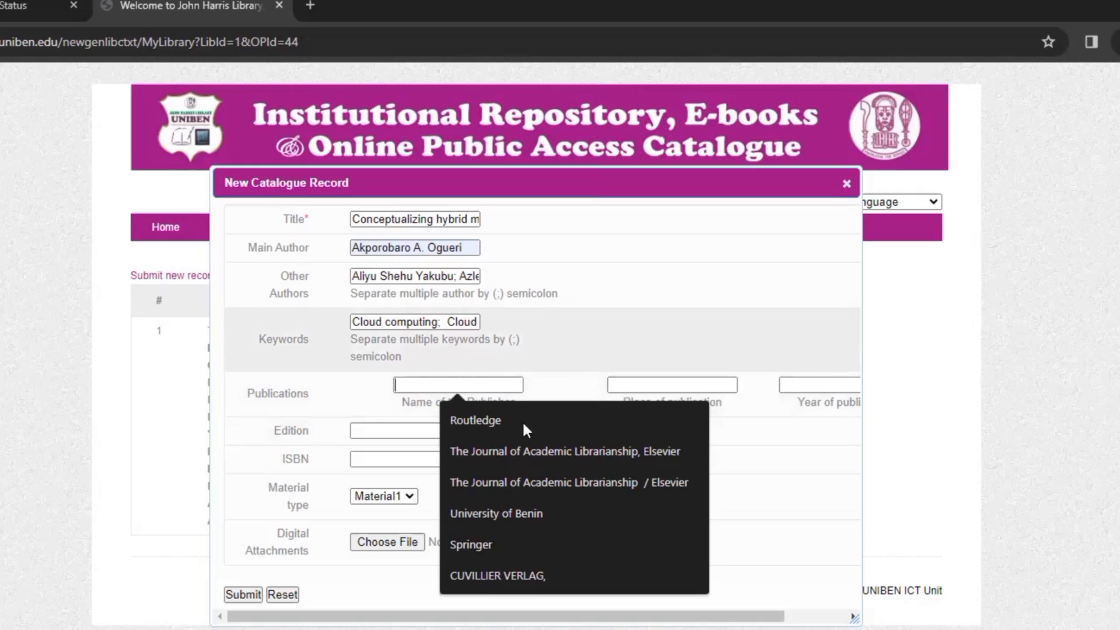
click(548, 391)
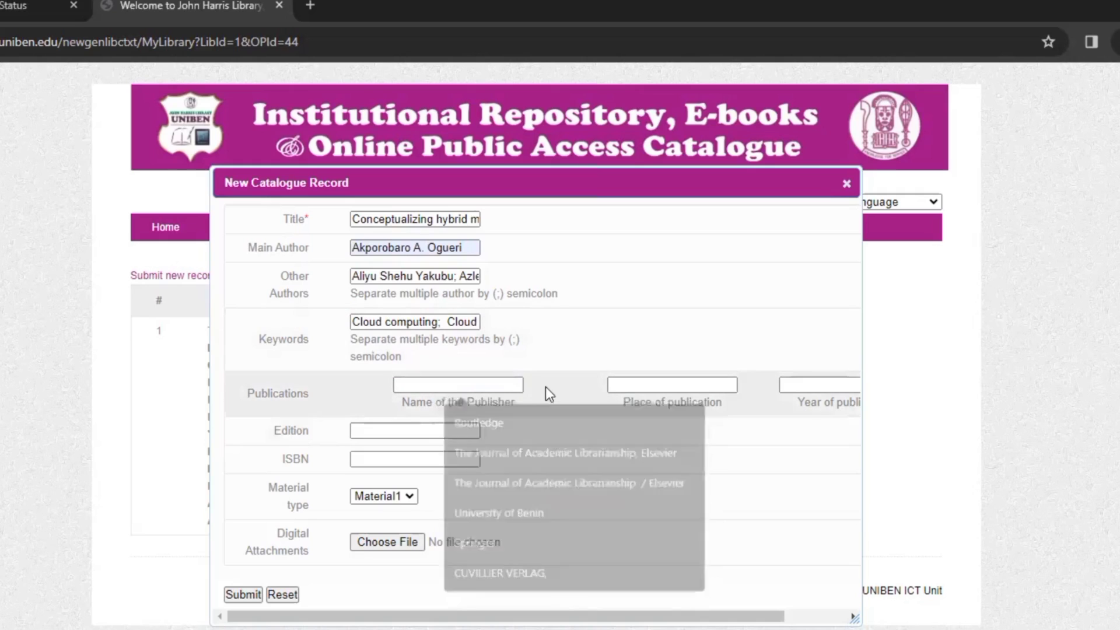
click(481, 387)
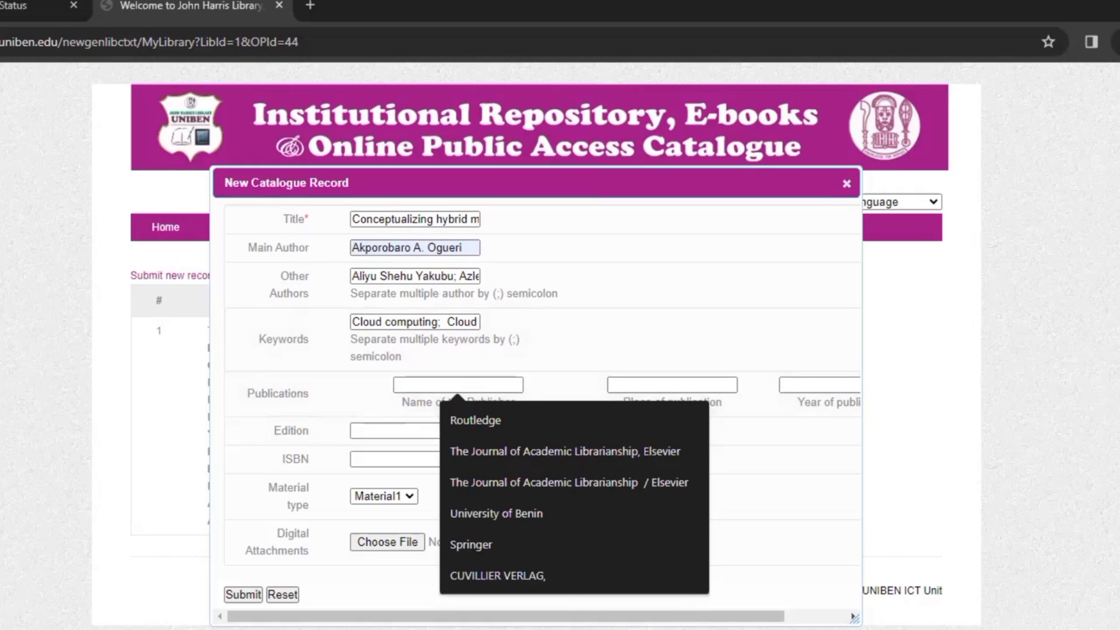
key(alt+Tab)
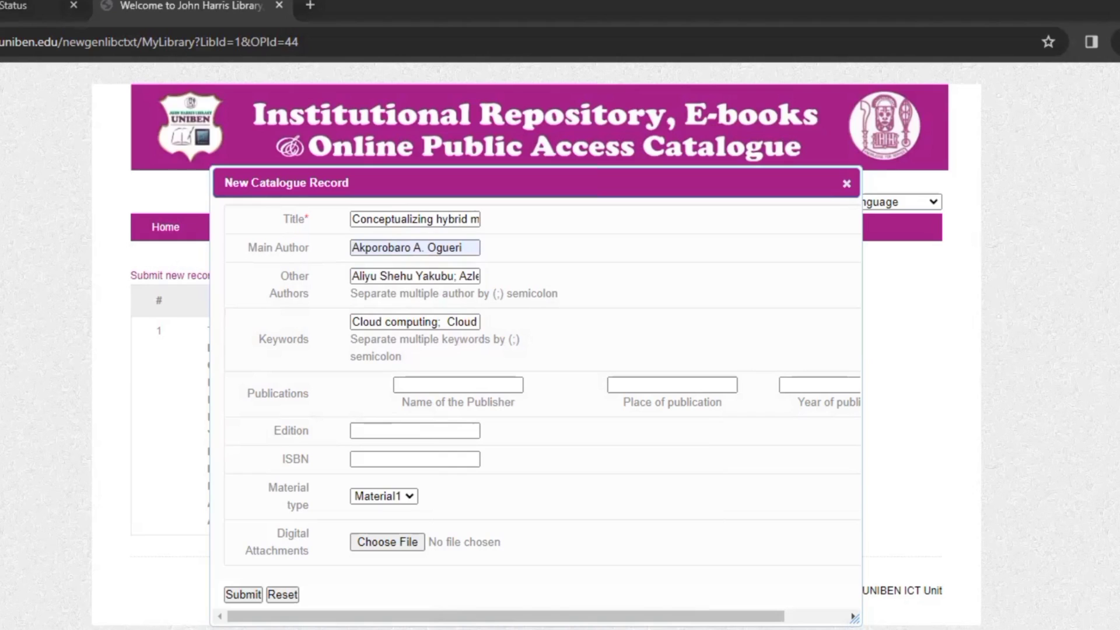
click(497, 385)
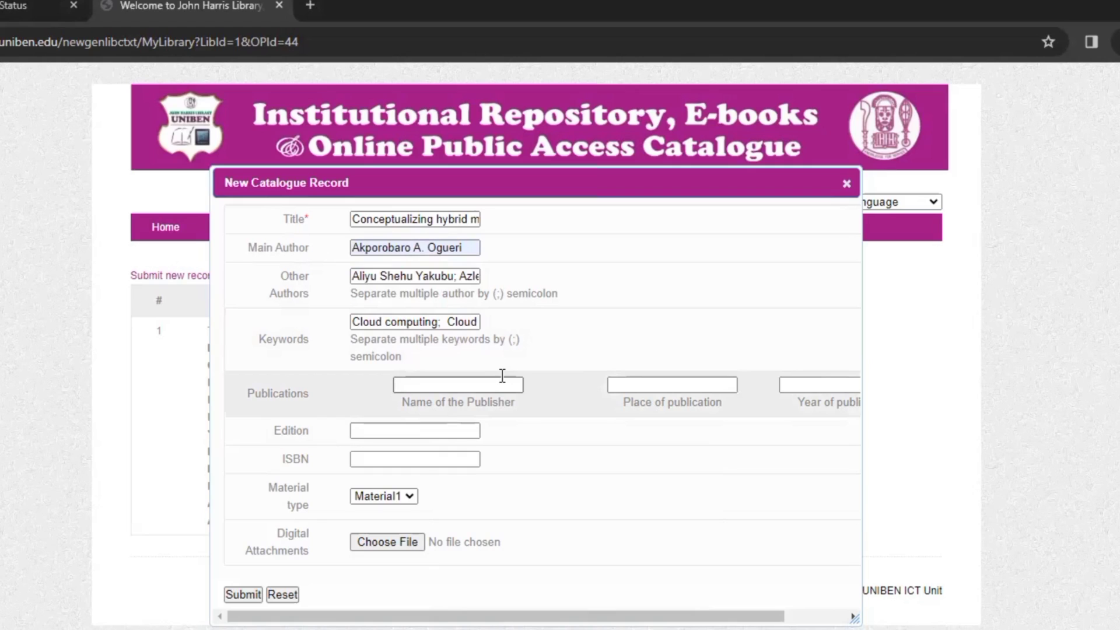
text(The Journal of Academic Librarianship)
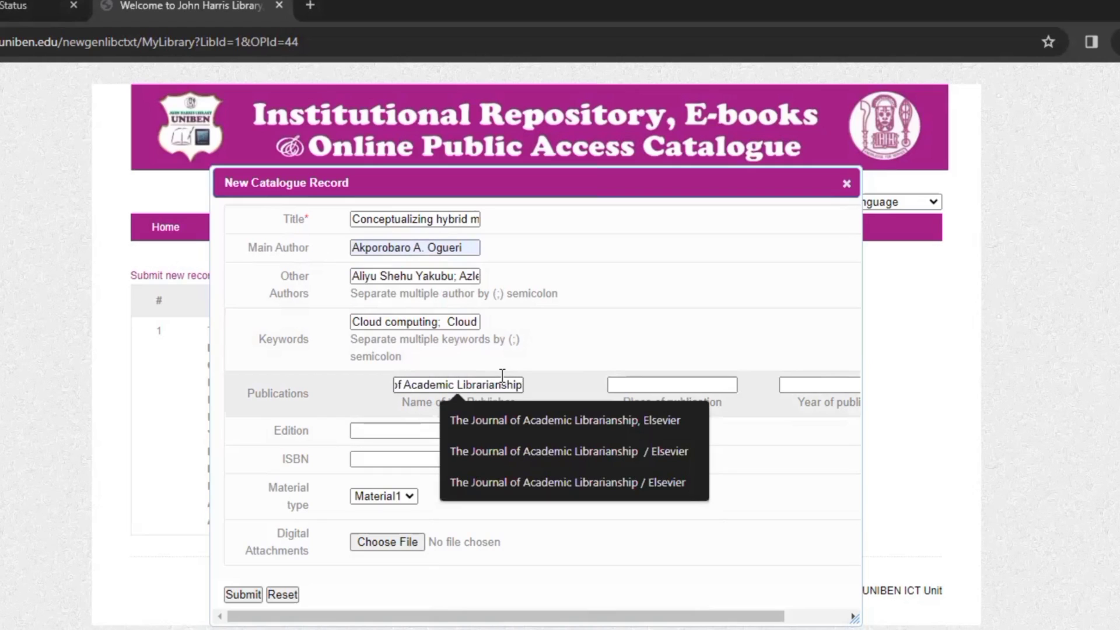
text(/)
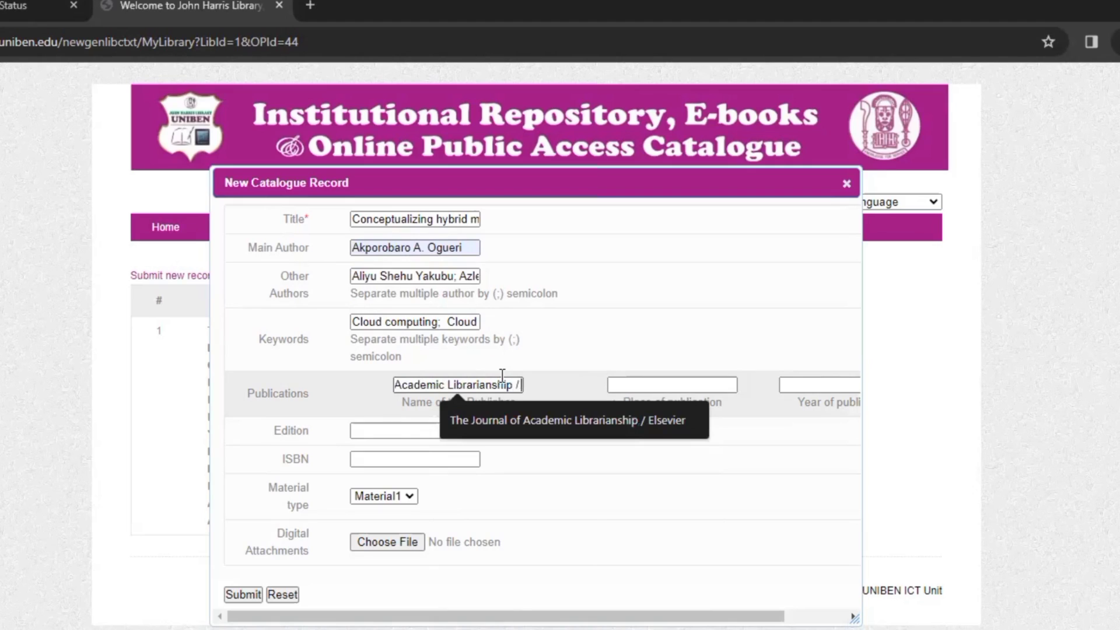
text( El)
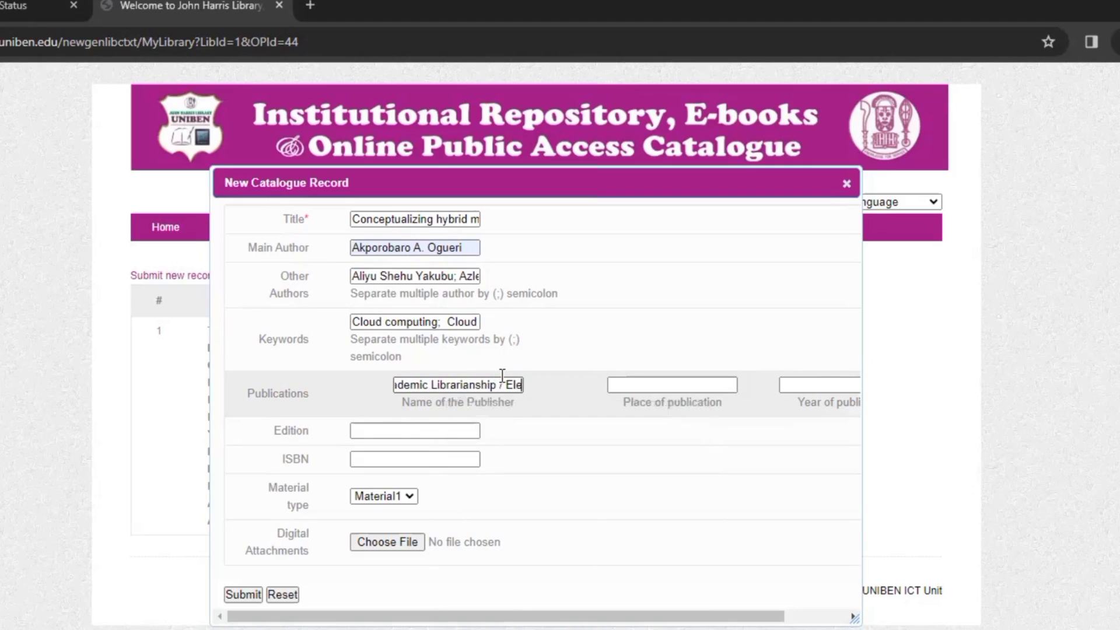
text(sevier)
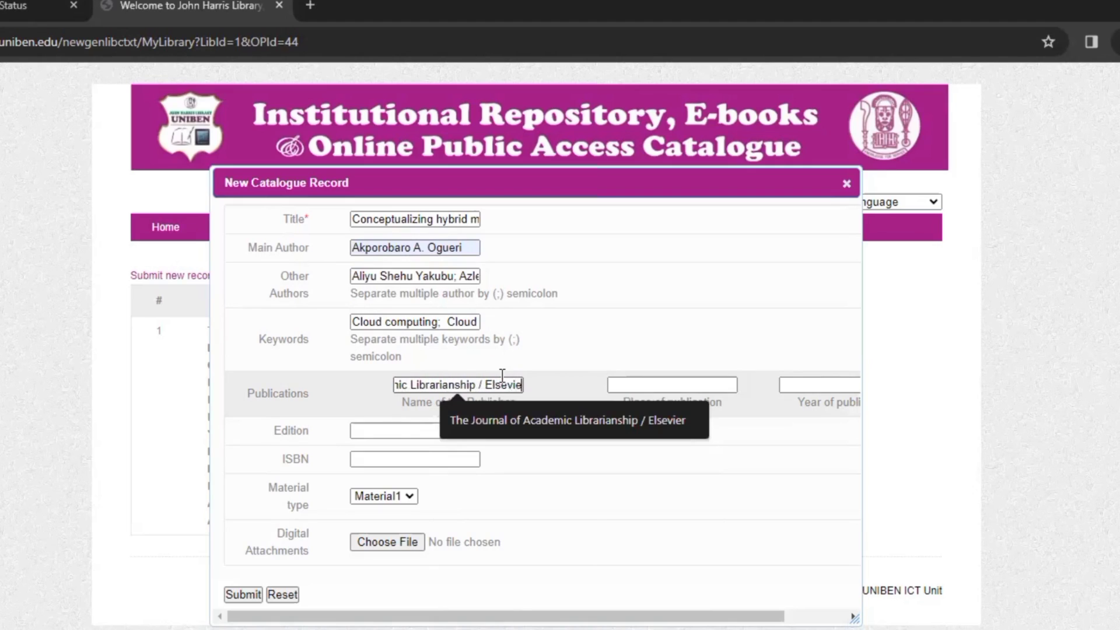
- Set the place of publication to New York and the year of publication to 2023
click(702, 384)
click(705, 422)
click(808, 385)
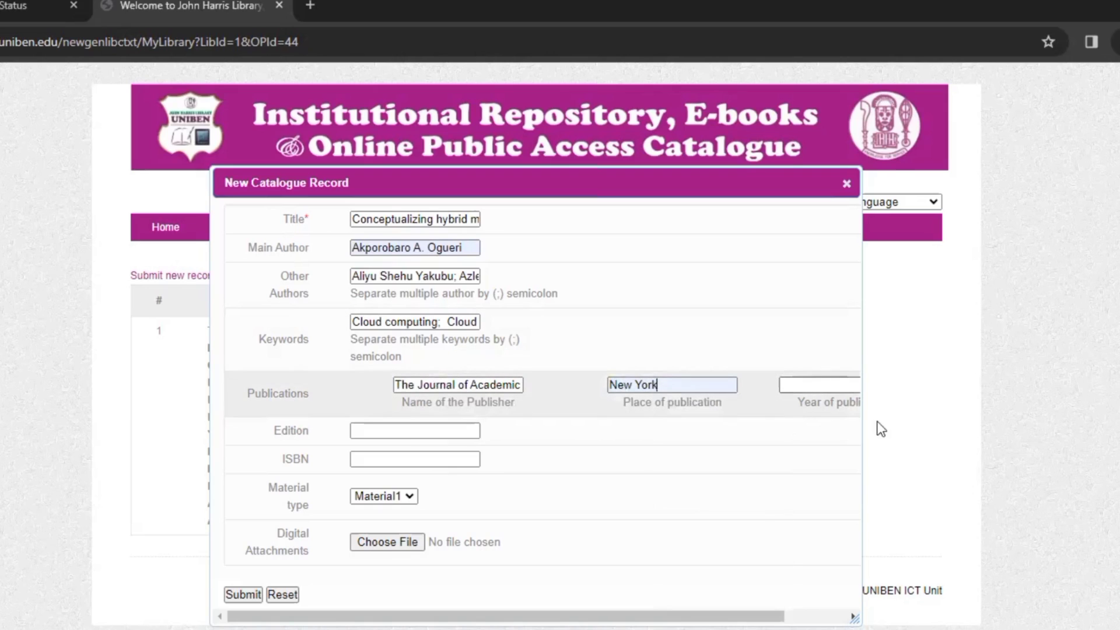
click(860, 420)
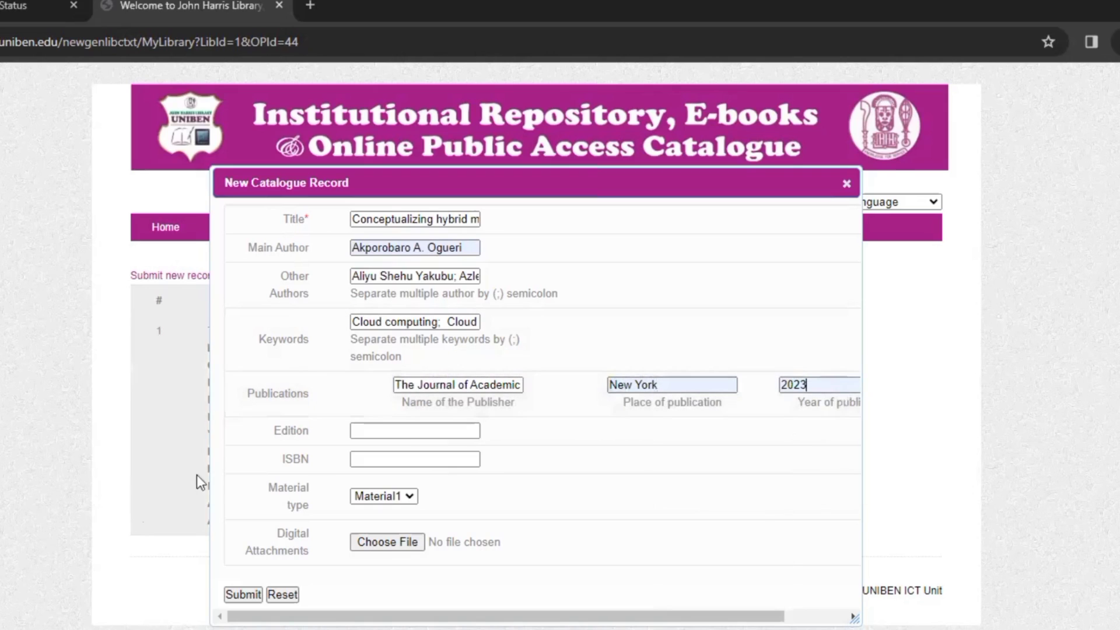
- Fill in the edition as "Vol 49, 5" and the ISBN as 1207-2678
click(382, 430)
click(412, 467)
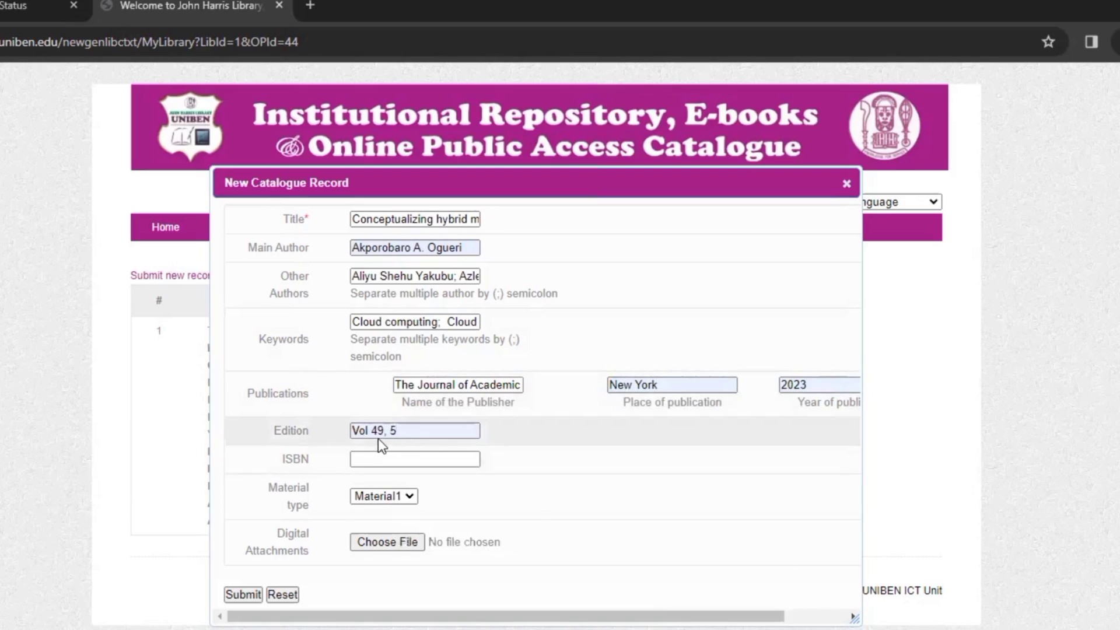
click(398, 465)
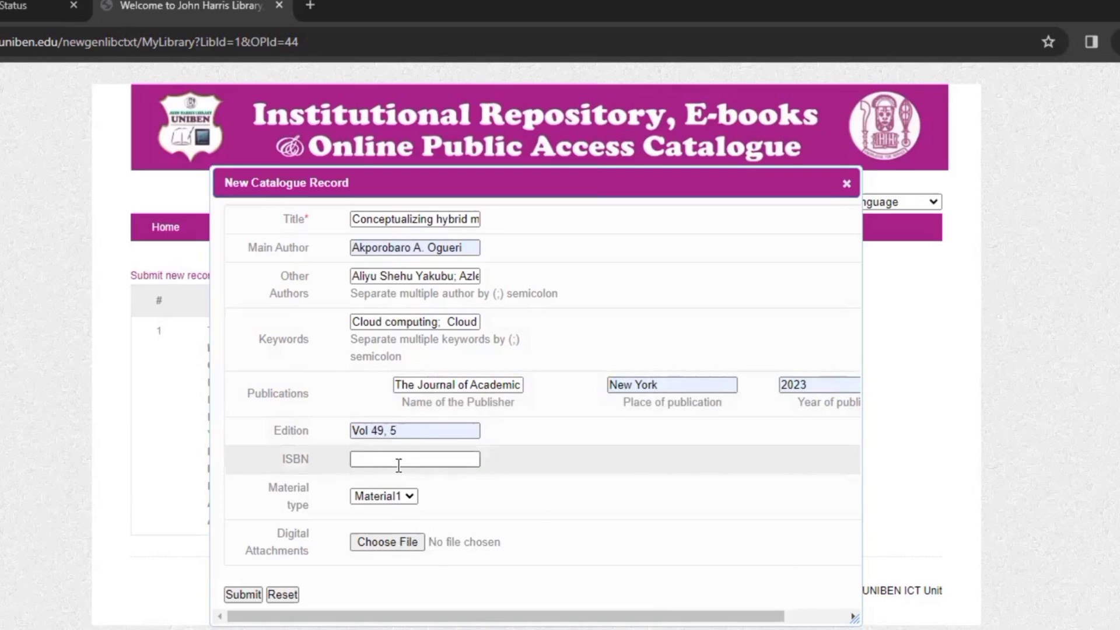
click(399, 461)
click(443, 554)
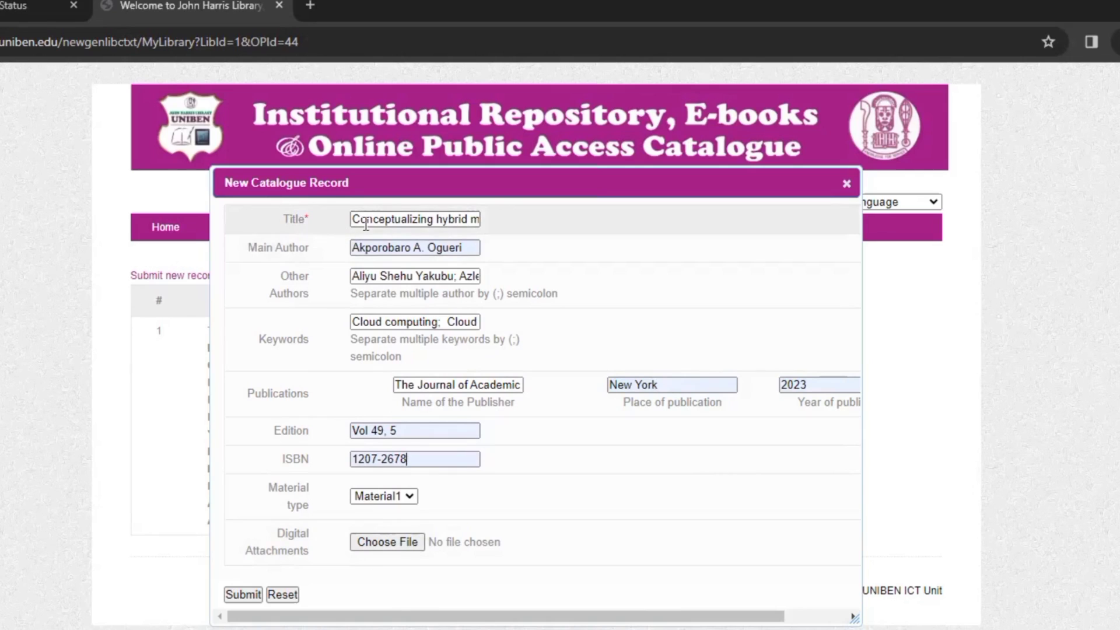
- Attach the PDF "Conceptualizing hybrid model for influencing intention to adopt cloud computing" from the OPAC folder in Documents
click(393, 544)
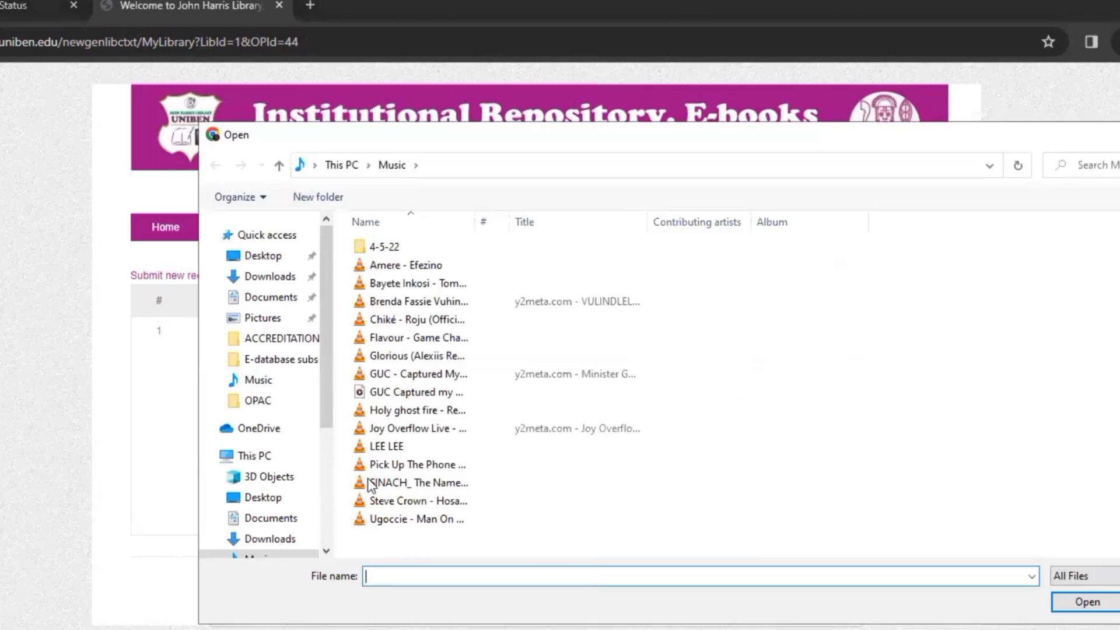
click(259, 400)
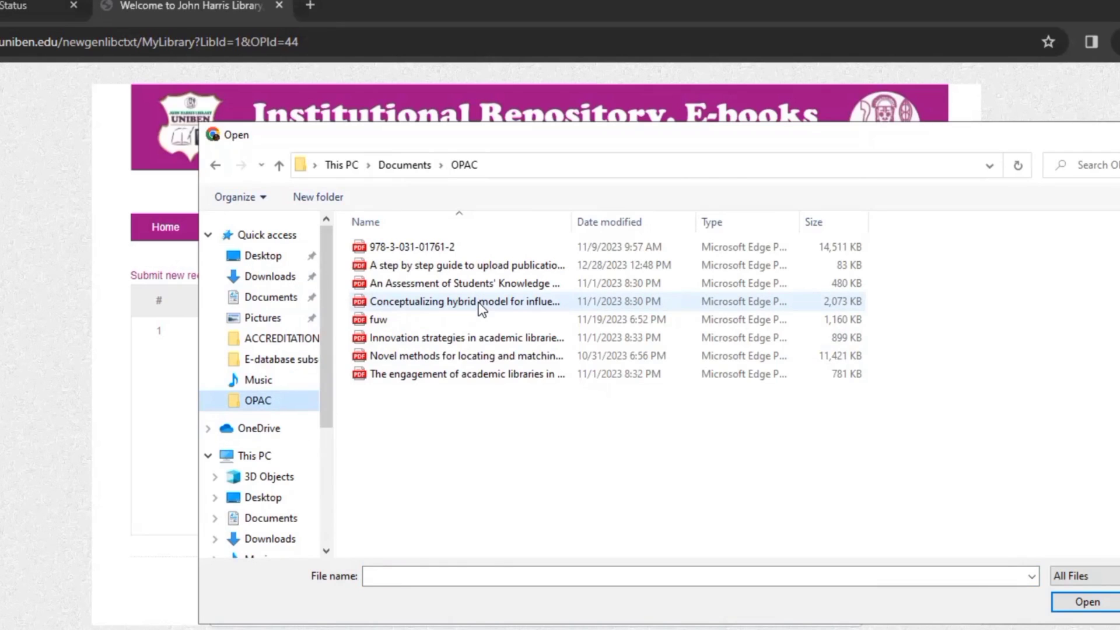
double_click(479, 302)
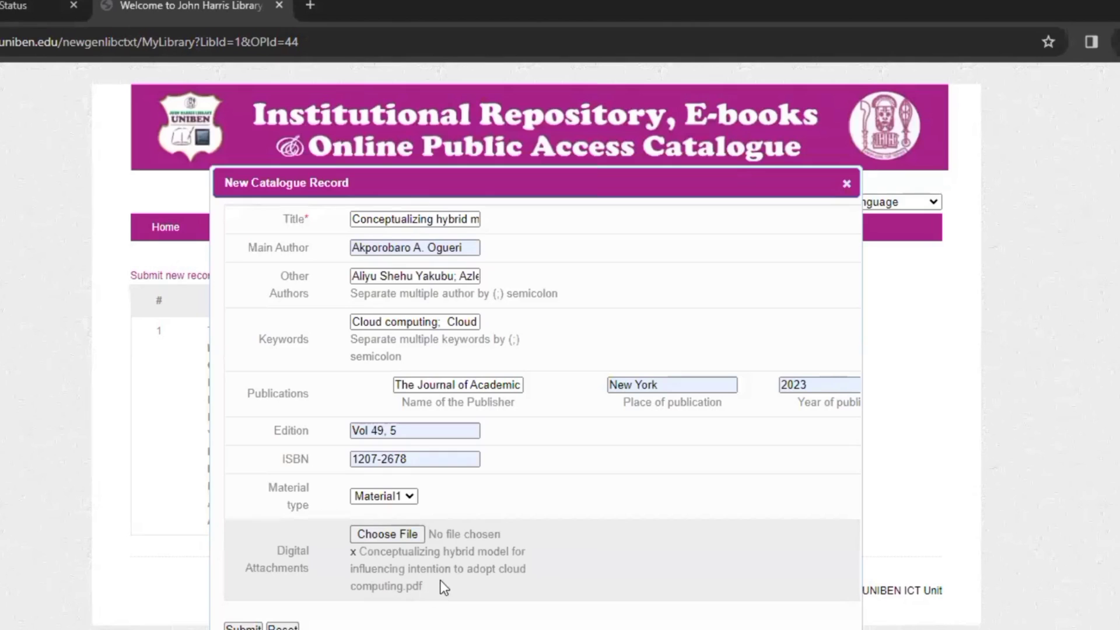
- Check the end of the title and the keywords, and submit the new catalogue record
click(407, 219)
key(End)
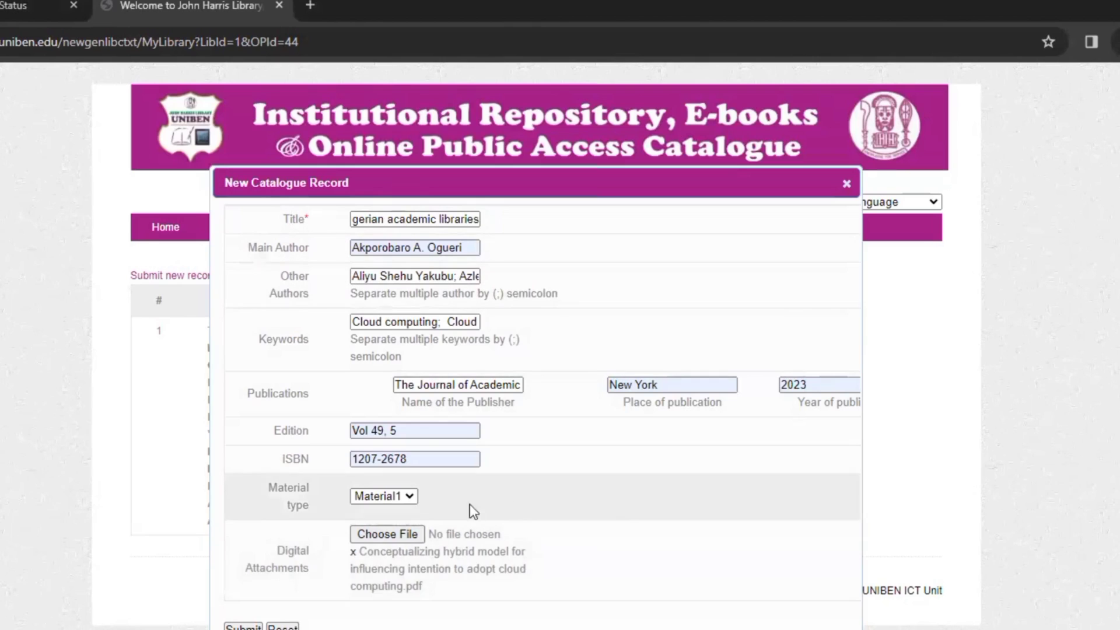
click(385, 322)
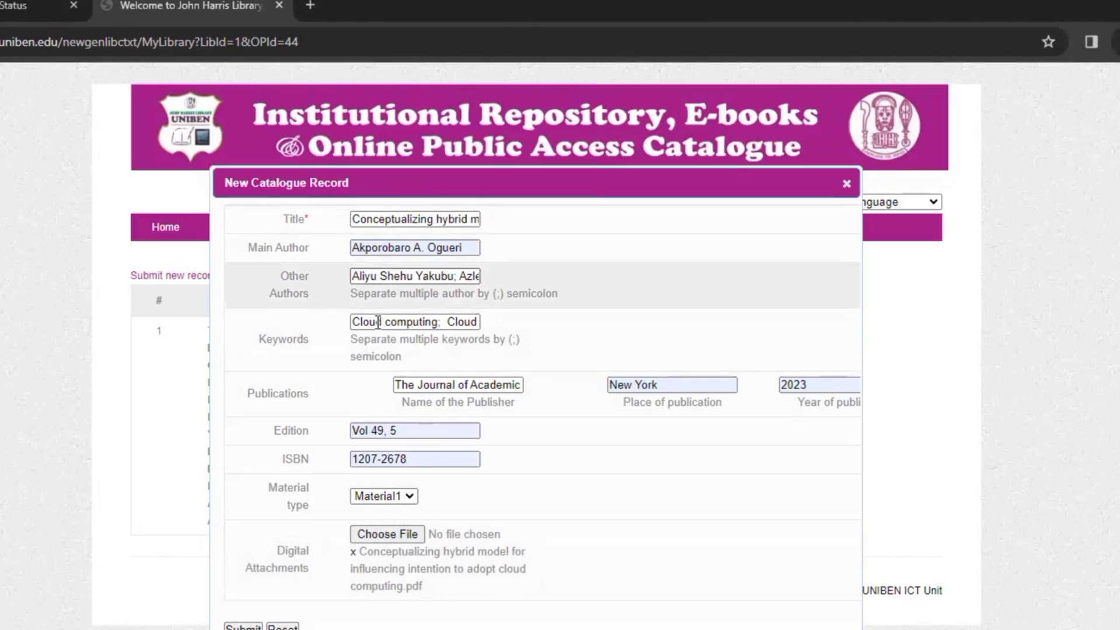
click(247, 628)
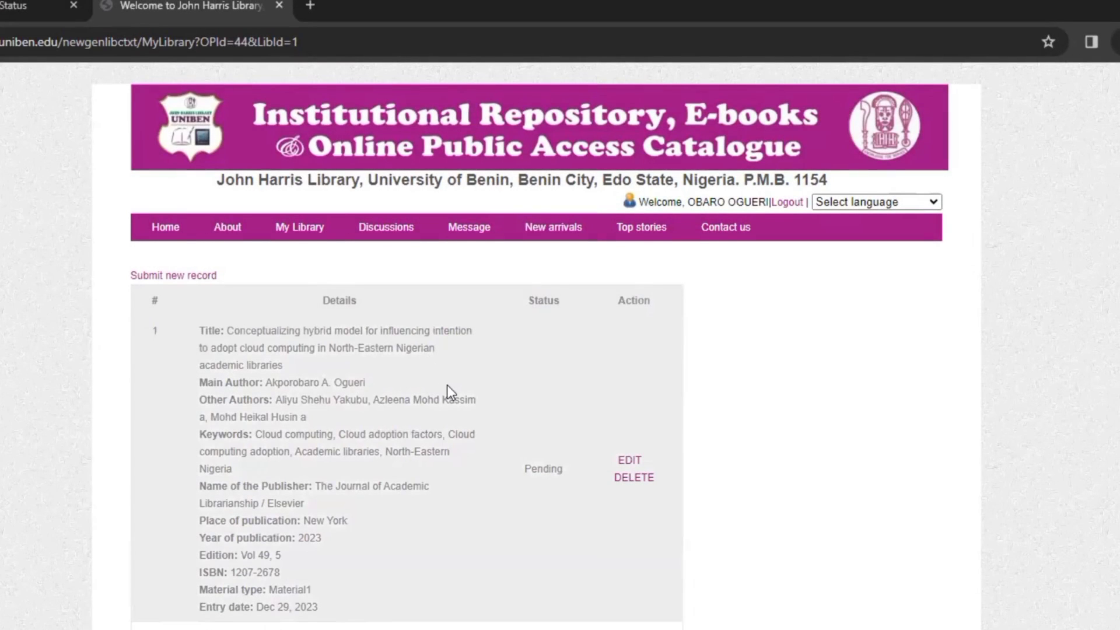
- Review the submitted "Conceptualizing hybrid model" record in the list and open it for editing
scroll(447, 385, down, 2)
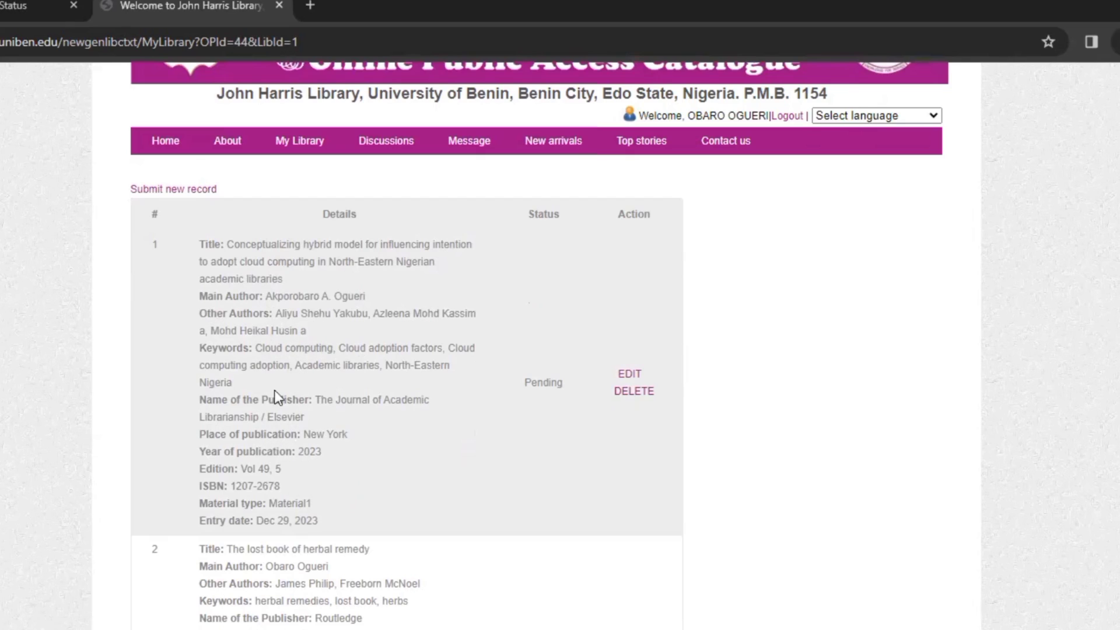
click(630, 375)
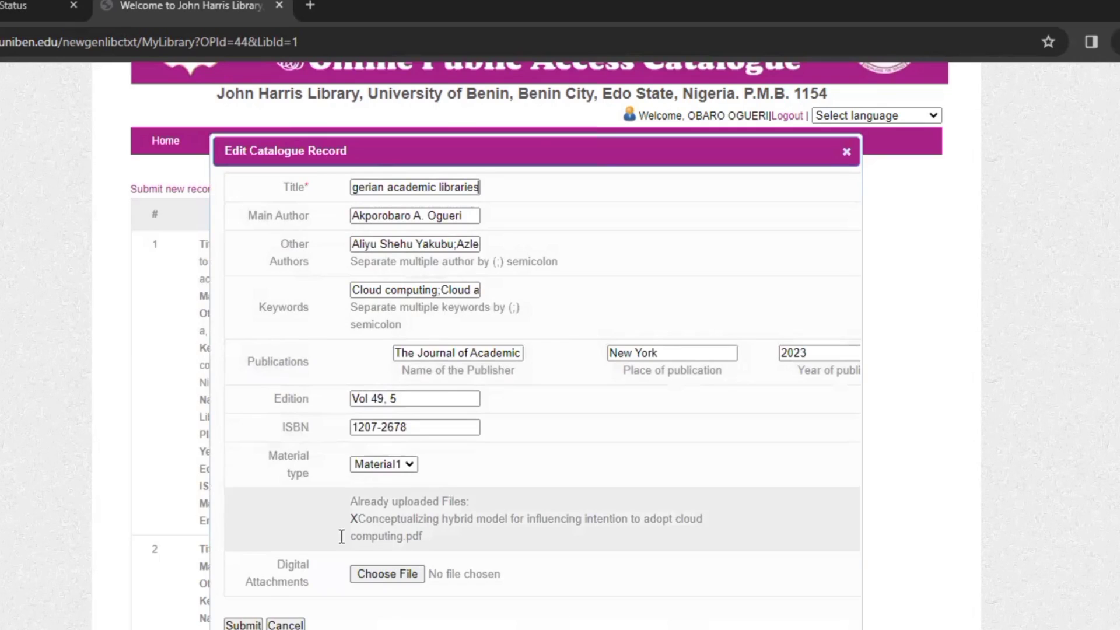
- Submit the edited "Conceptualizing hybrid model" record and start a new catalogue record
click(243, 624)
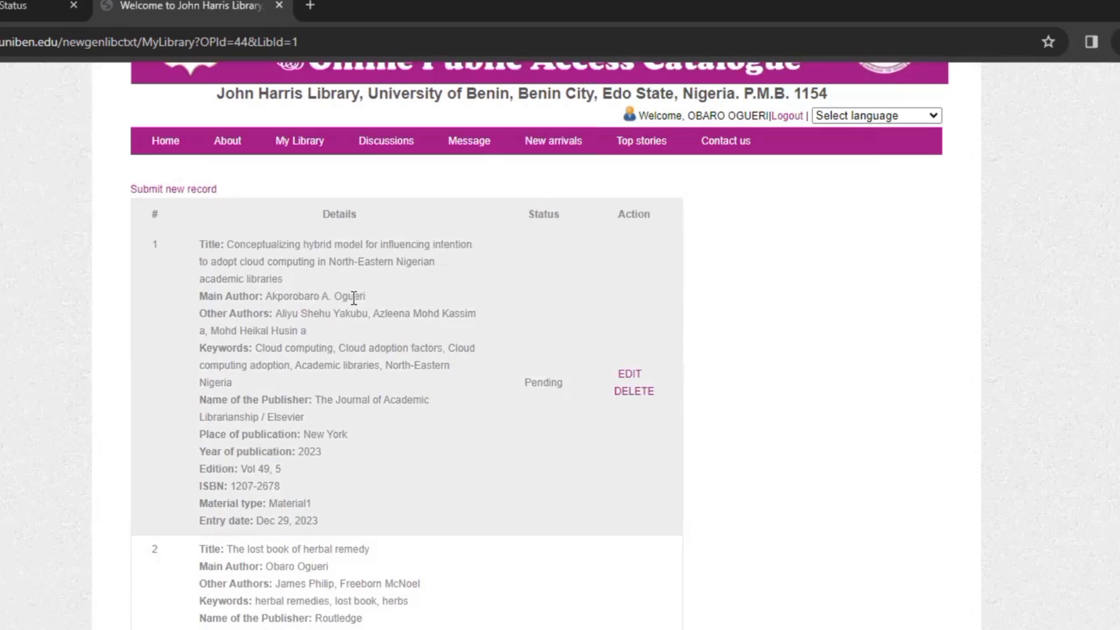
click(180, 190)
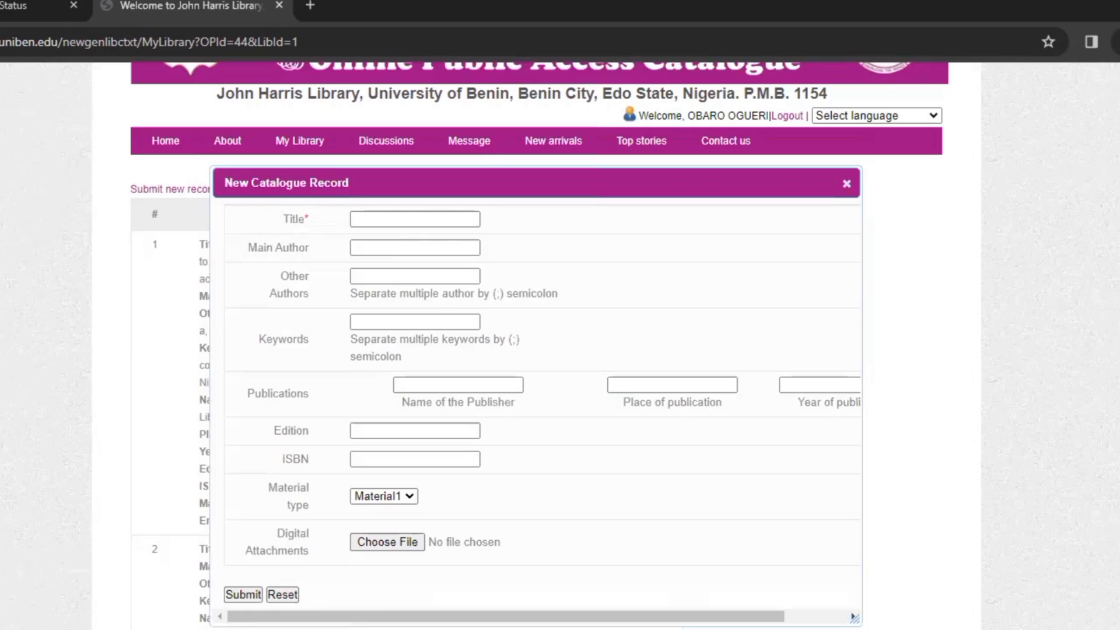
- Fill in the new record's title with the article title beginning "Innovation strategies in a"
key(alt+Tab)
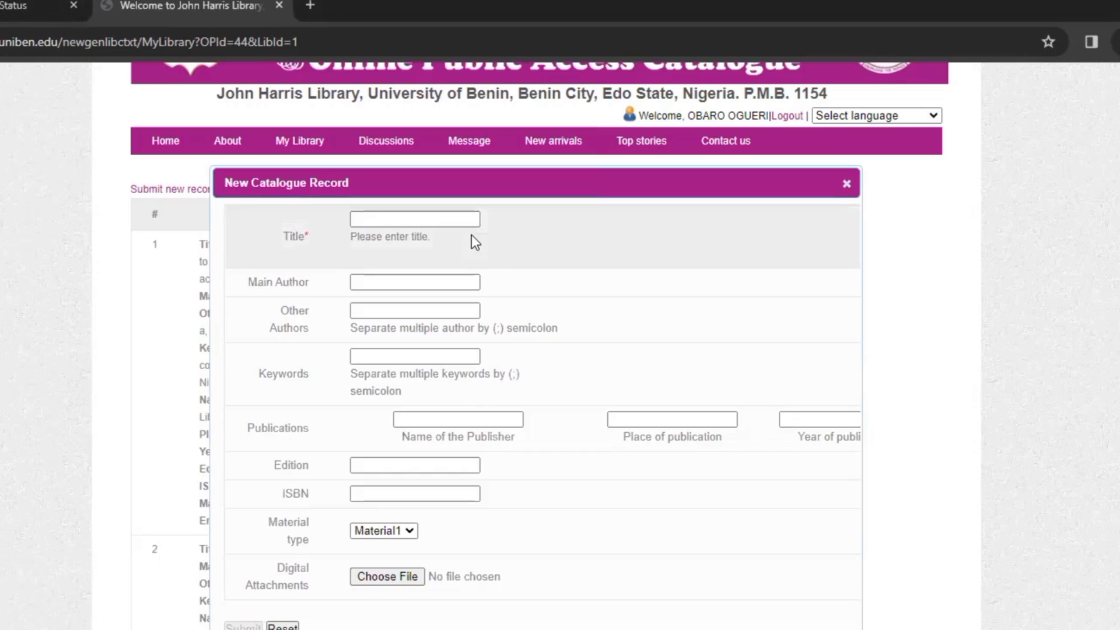
text(Disruptive  innovation theory)
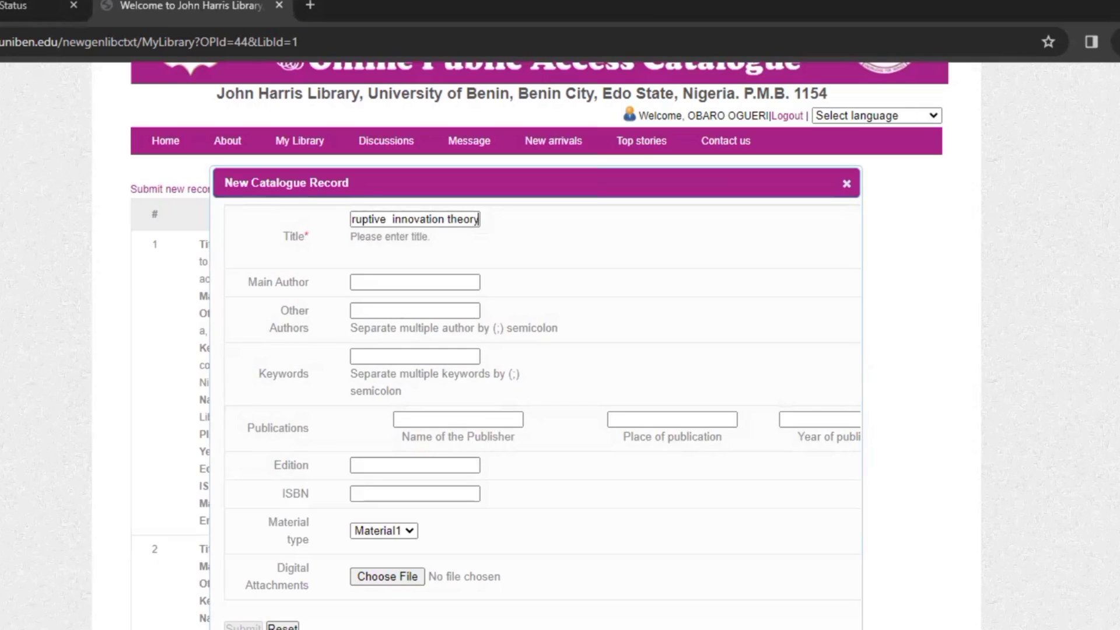
key(alt+Tab)
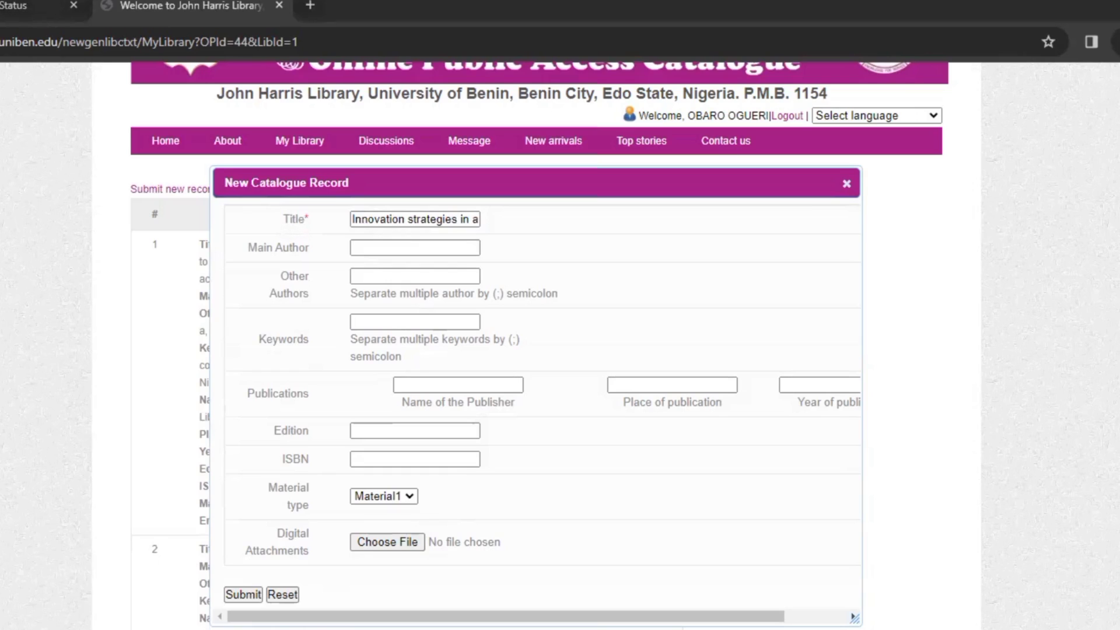
- Paste the co-authors' names as other authors and fill in the main author's name
click(427, 247)
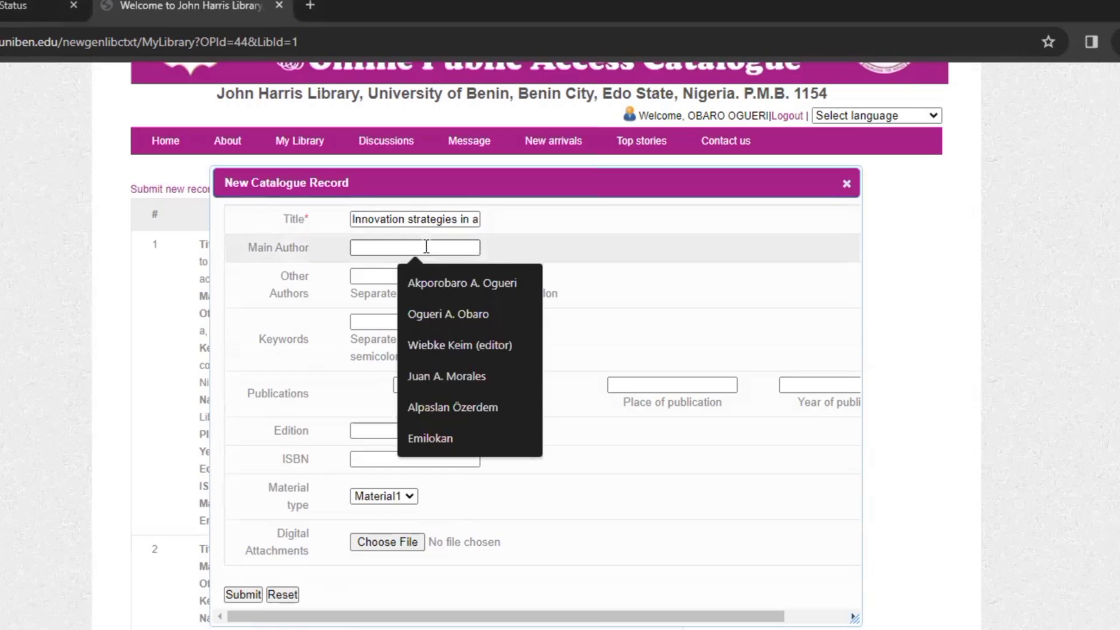
click(369, 277)
key(ctrl+v)
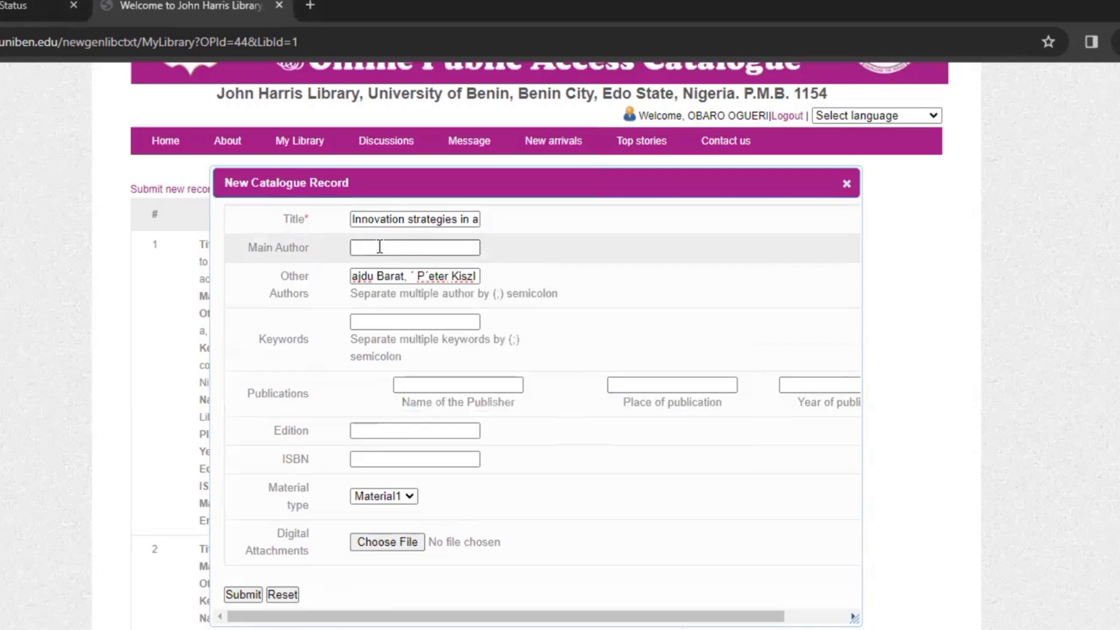
click(380, 247)
click(463, 283)
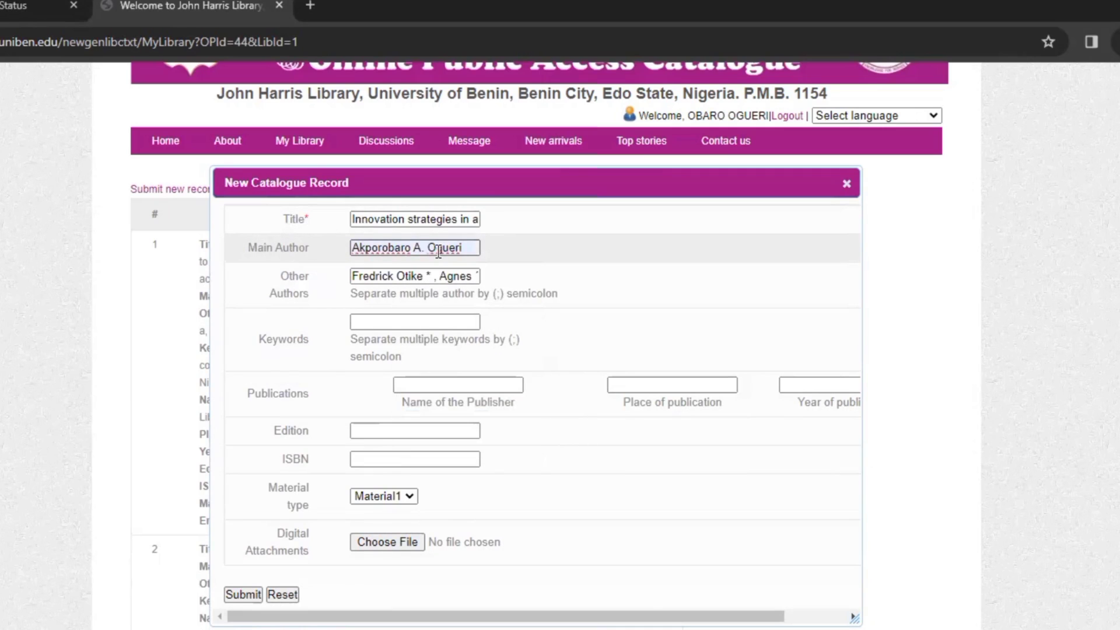
- Remove the asterisk from the other authors' entry and replace the commas between the names with semicolons
click(427, 278)
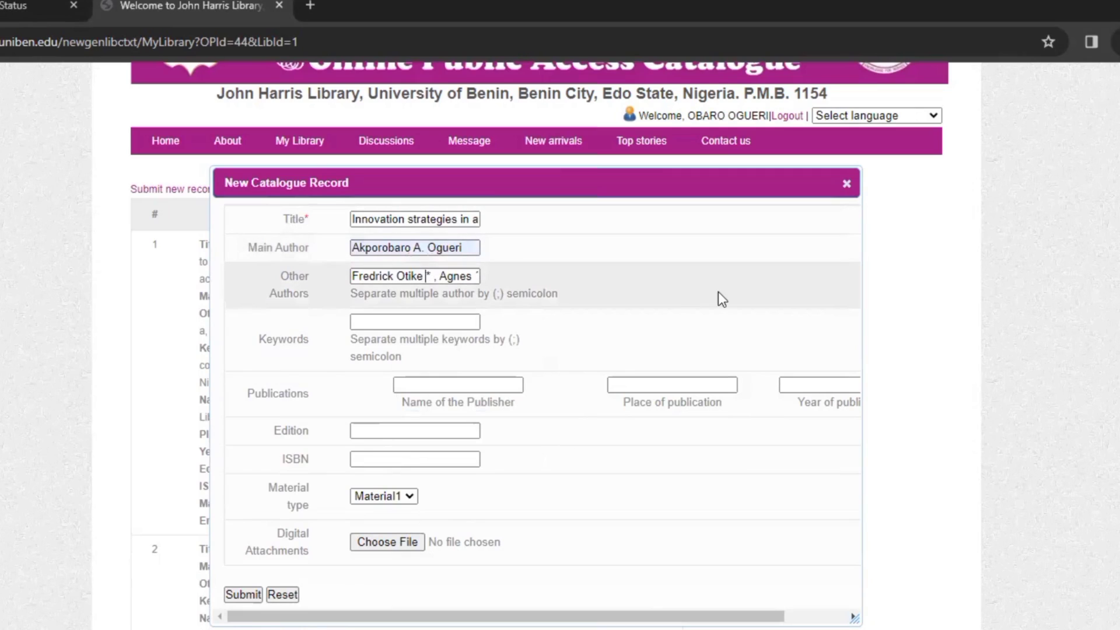
key(Home)
key(Right)
key(Right)
key(Right)
key(Right)
key(Right)
key(Right)
key(Right)
key(Right)
key(Right)
key(Right)
key(shift+Right)
key(shift+Right)
key(BackSpace)
key(Right)
key(Delete)
key(Right)
key(Right)
key(Right)
key(Right)
key(Right)
key(Right)
key(Right)
key(Right)
key(Right)
key(Right)
key(Right)
key(Right)
key(Right)
key(Right)
text(B)
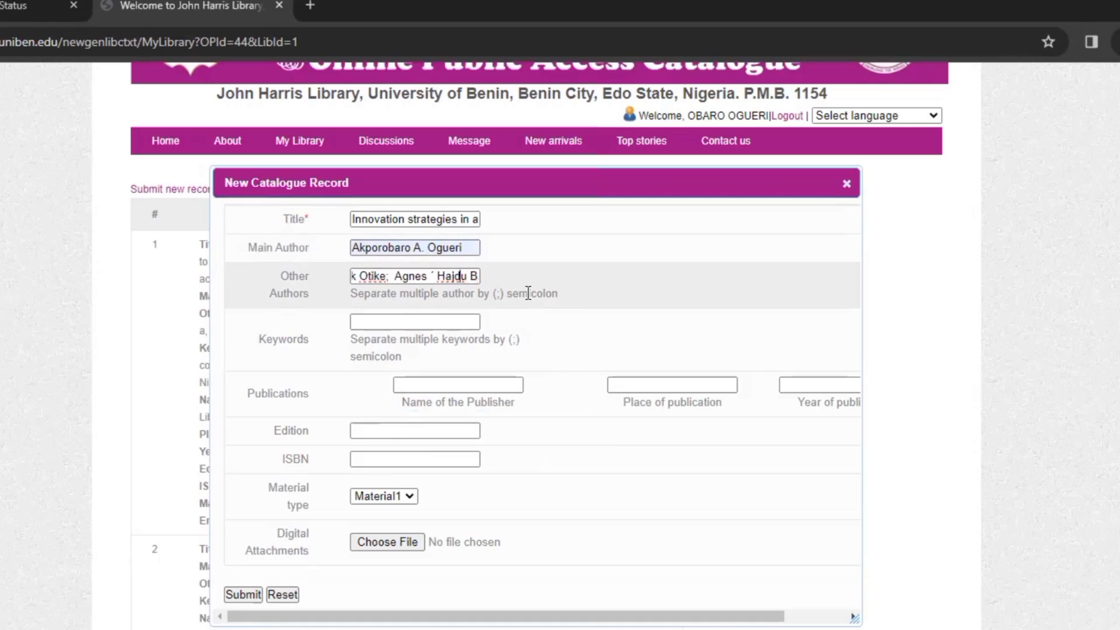
text(arat)
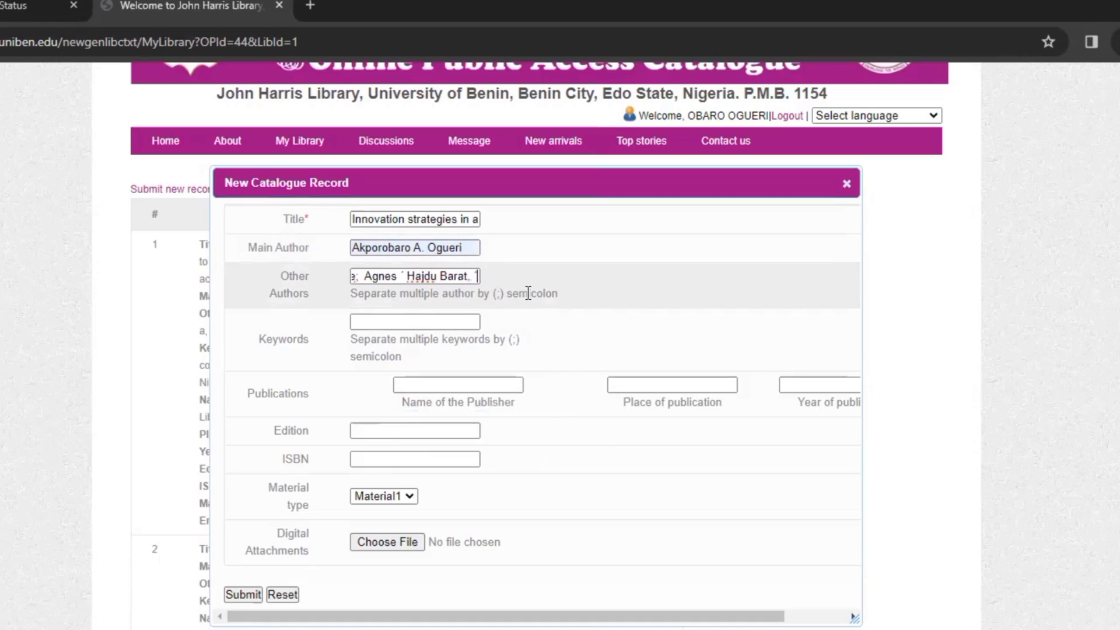
text(; ´ P)
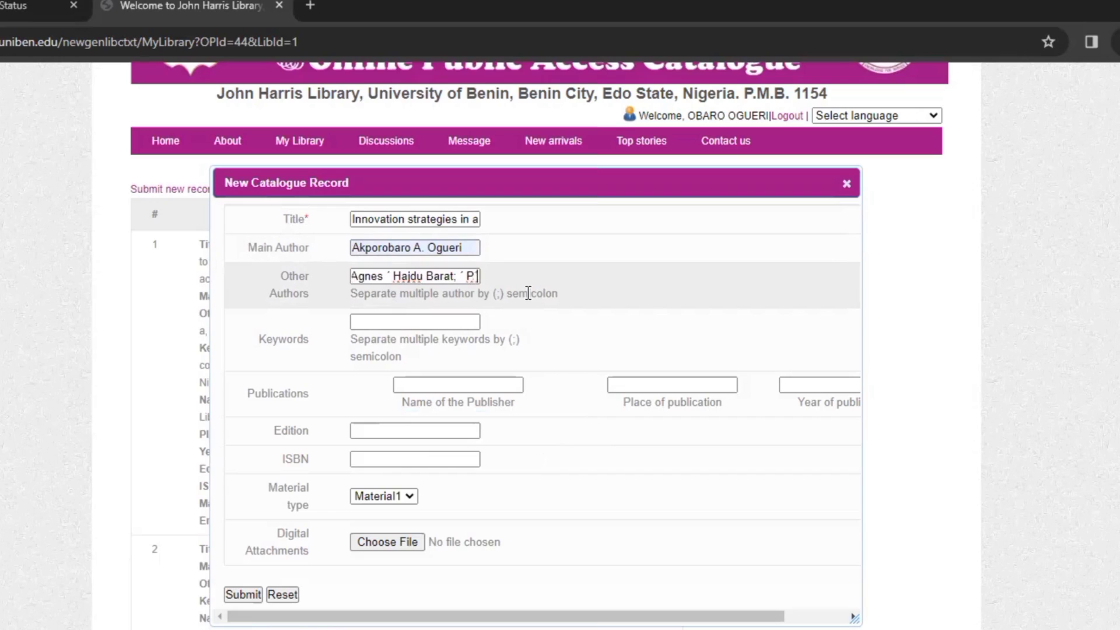
text(´eter Kiszl)
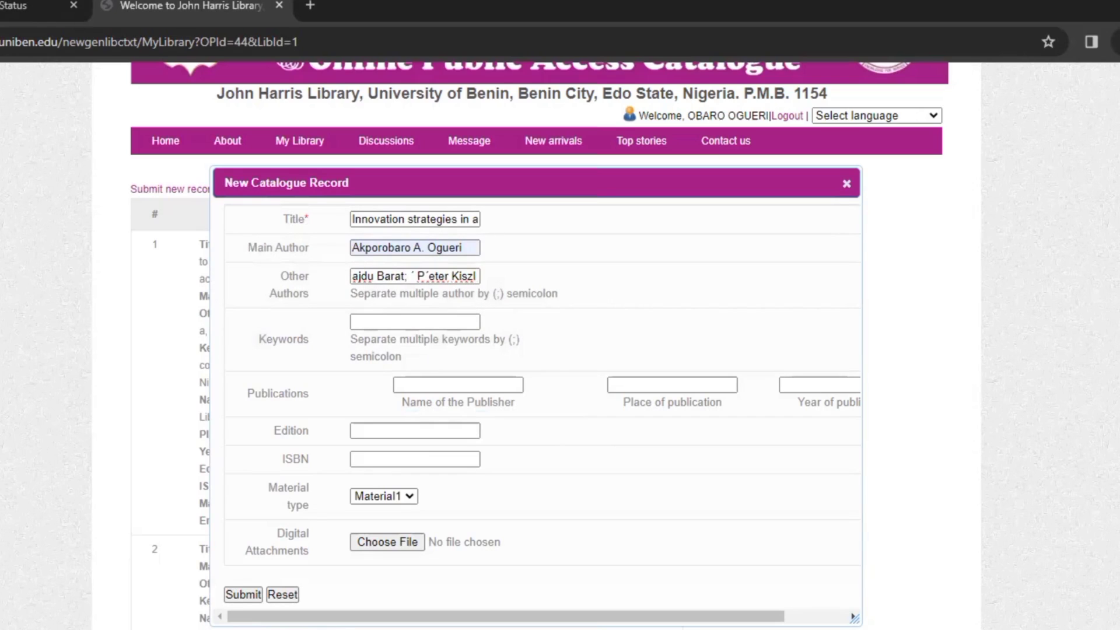
- Paste the article's keywords and put a semicolon after "Innovation"
key(alt+Tab)
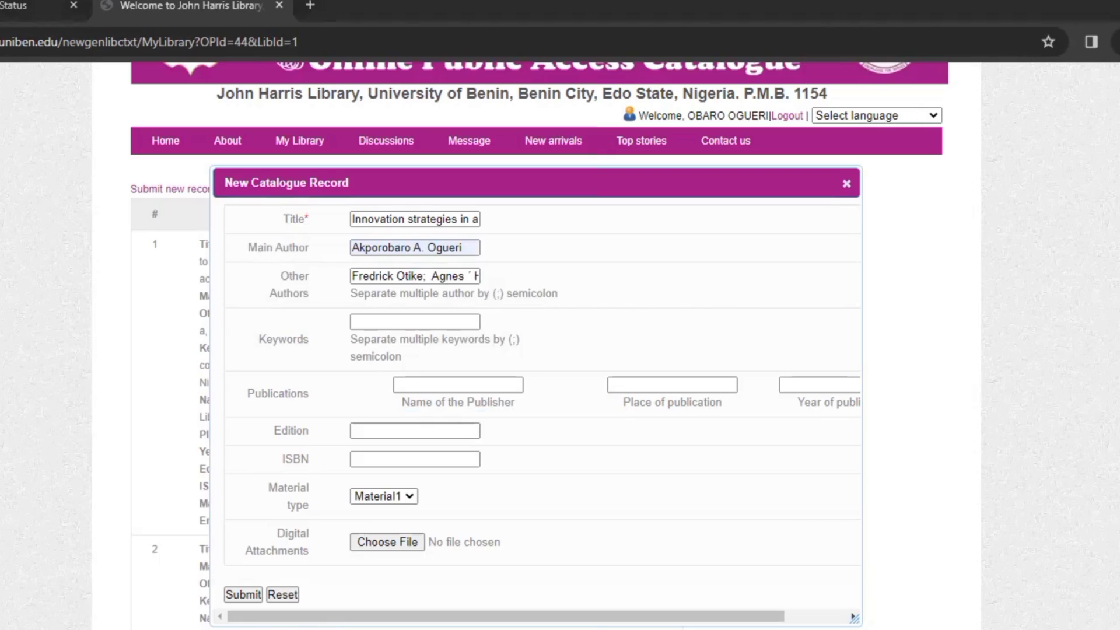
click(413, 321)
key(ctrl+v)
key(Home)
key(ctrl+Right)
key(ctrl+Right)
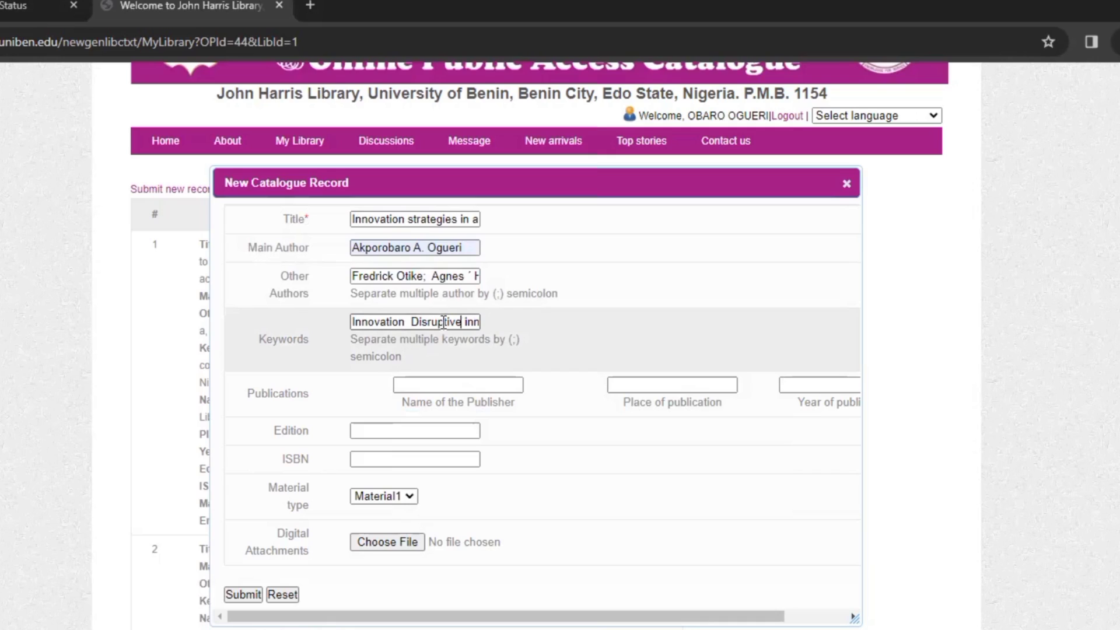
key(ctrl+Left)
key(Left)
key(Left)
text(;)
- Separate the keywords "Disruptive innovation theory" and "Competing values framework" with a semicolon
key(ctrl+Right)
key(ctrl+Right)
key(ctrl+Right)
key(Right)
key(Right)
key(Right)
key(Right)
key(Right)
key(Right)
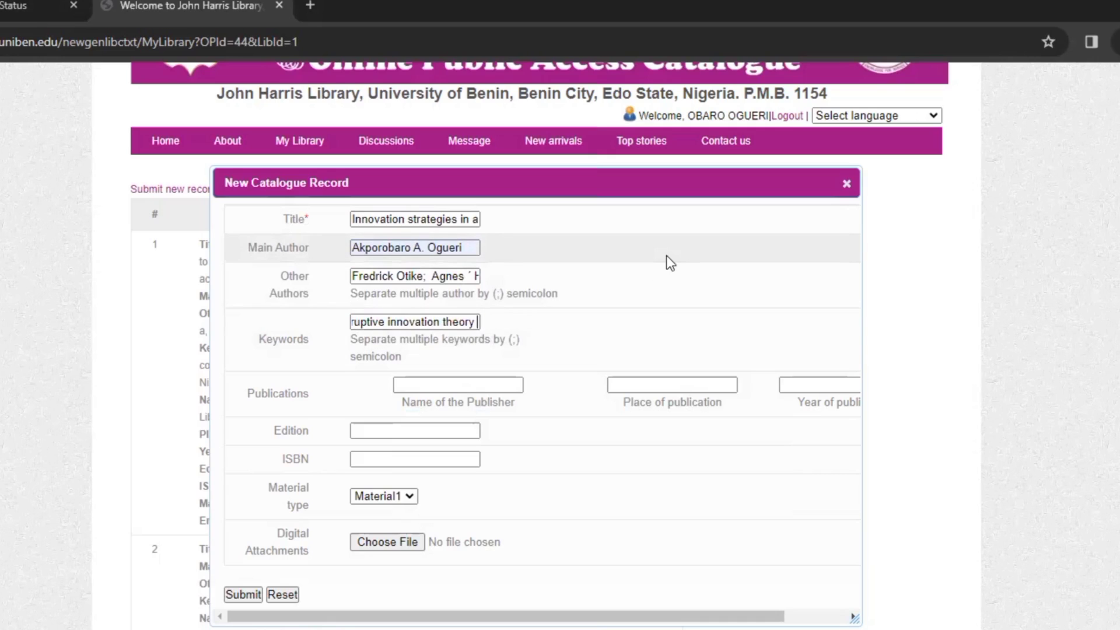
key(Right)
key(Right)
key(Right)
key(Right)
key(Right)
key(Left)
key(Left)
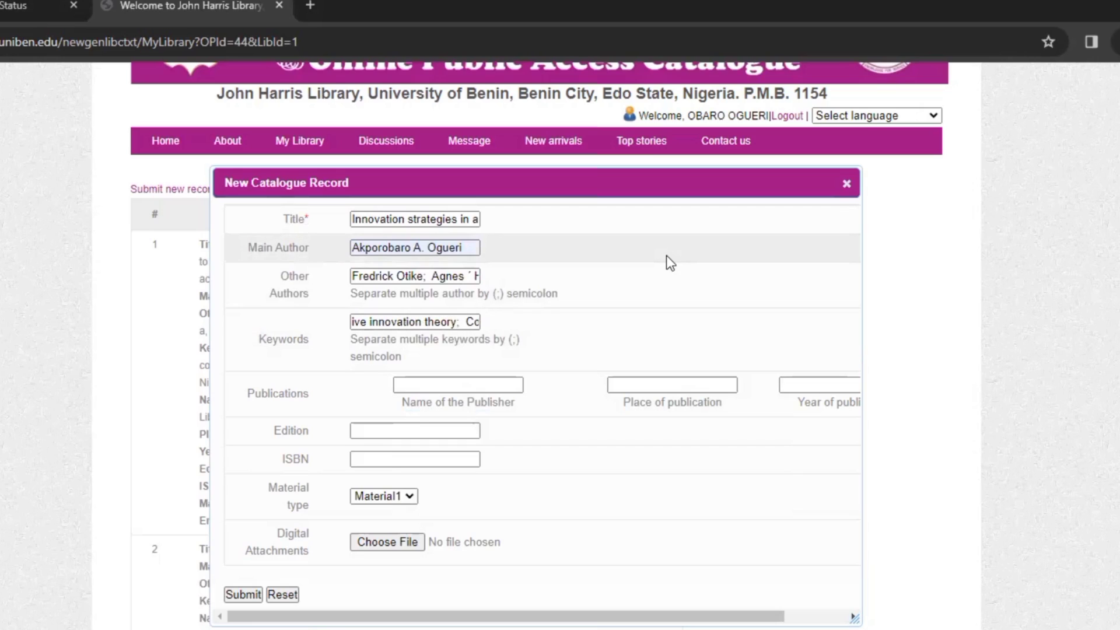
- Work through the keywords following "Competing values framework" and separate "Academic library" from "Library users" with a semicolon
key(Right)
key(Right)
key(Right)
key(Right)
key(Right)
key(Right)
key(Right)
key(Right)
key(Right)
key(Right)
key(Right)
key(Right)
key(Right)
key(Right)
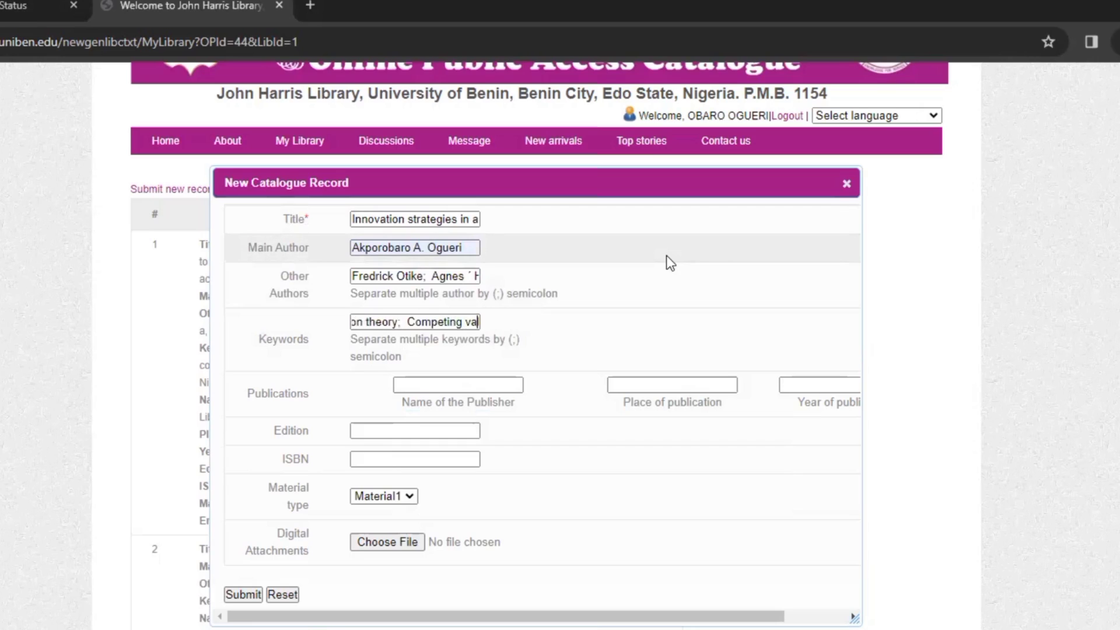
key(Right)
key(Right)
key(Right)
key(Right)
key(Right)
key(Right)
key(Right)
key(Right)
key(Right)
key(Right)
key(Right)
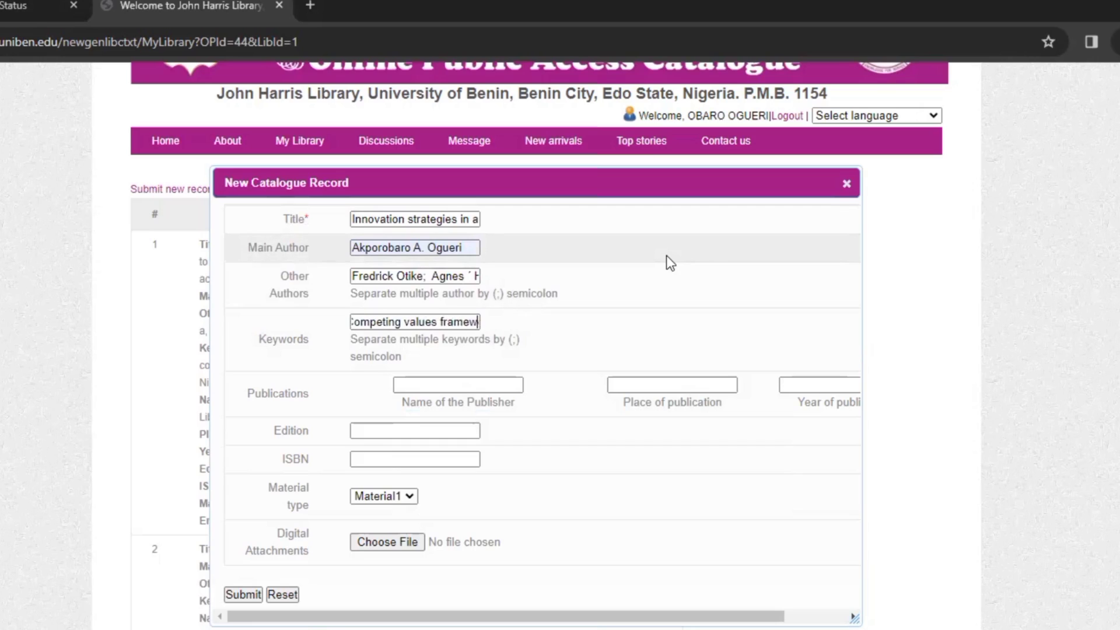
key(Right)
key(Right)
key(Right)
key(Right)
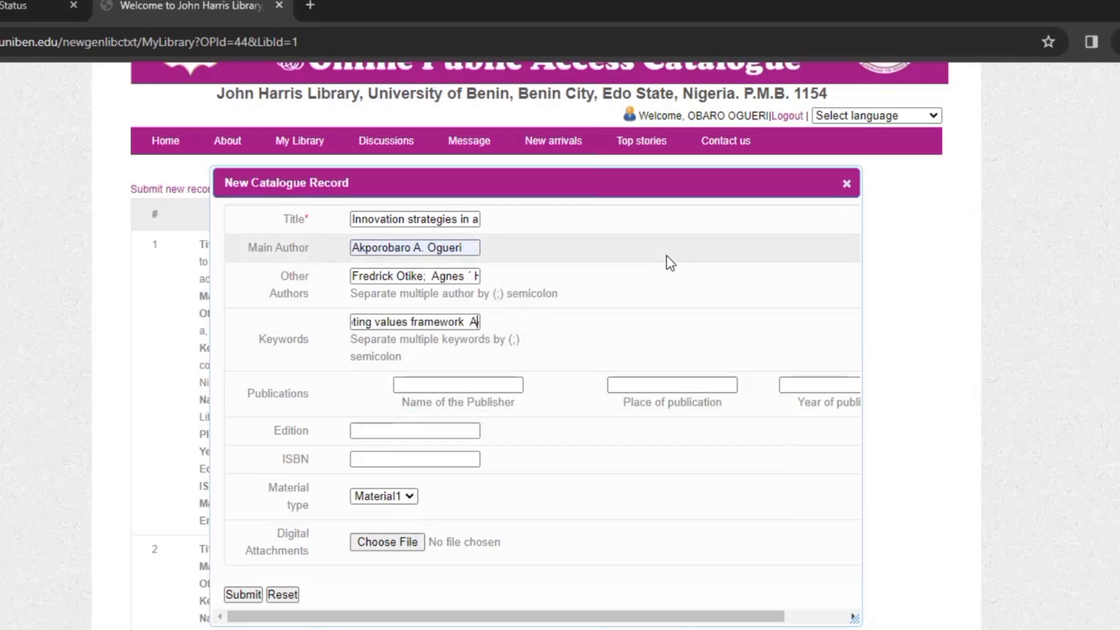
key(Left)
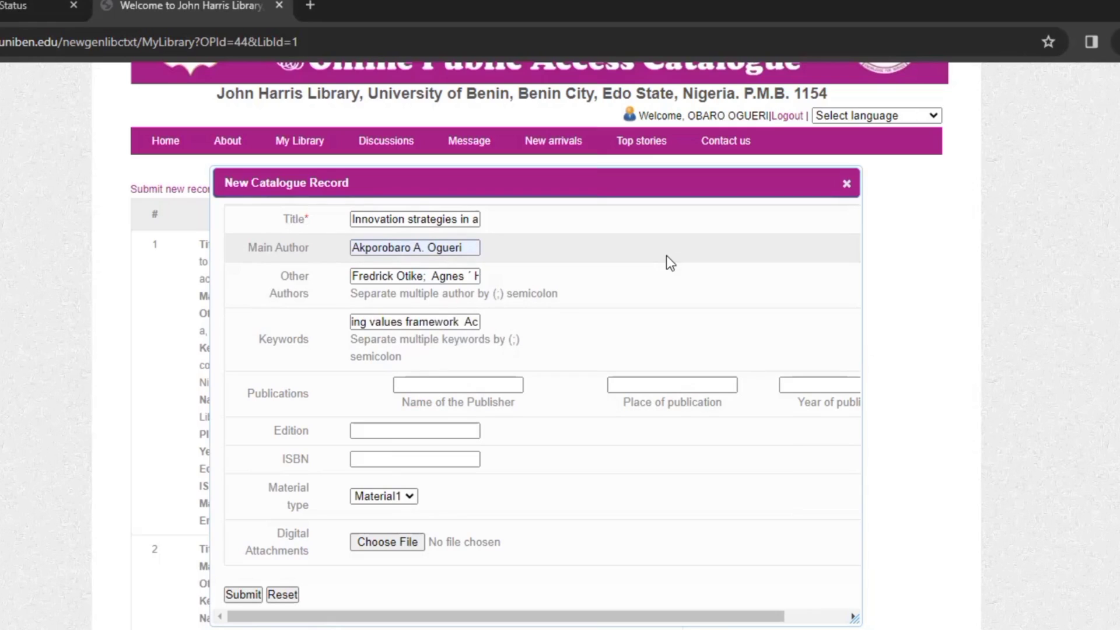
key(Right)
key(Right)
key(Right)
key(Right)
key(Right)
key(Right)
key(Right)
key(Right)
key(Right)
key(Right)
key(Right)
key(Right)
key(Right)
key(Right)
key(Right)
key(Right)
key(Right)
key(Right)
key(Right)
key(Right)
key(Right)
key(Right)
key(Right)
key(Right)
key(Left)
key(Left)
key(Left)
key(Left)
key(Left)
key(Left)
key(Left)
key(Left)
key(Left)
text(;)
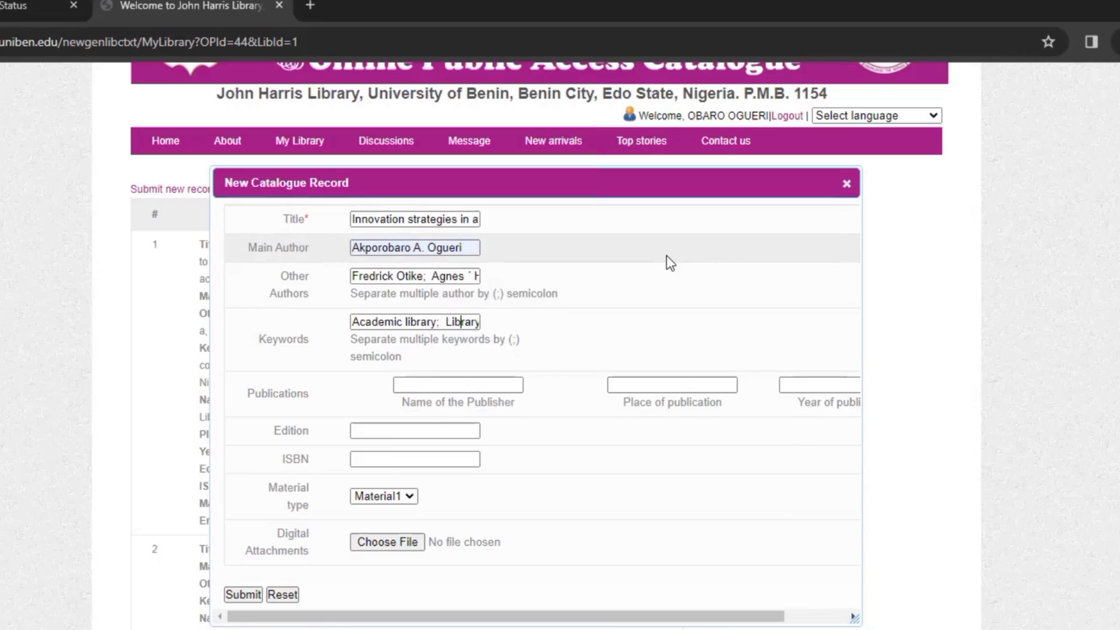
- Separate the keyword "Library users" from the one beginning "Entrepreneurial" with a semicolon
key(Right)
key(Right)
key(Right)
key(Right)
key(Right)
key(Right)
key(Right)
key(Right)
key(Right)
key(Right)
key(Right)
key(Right)
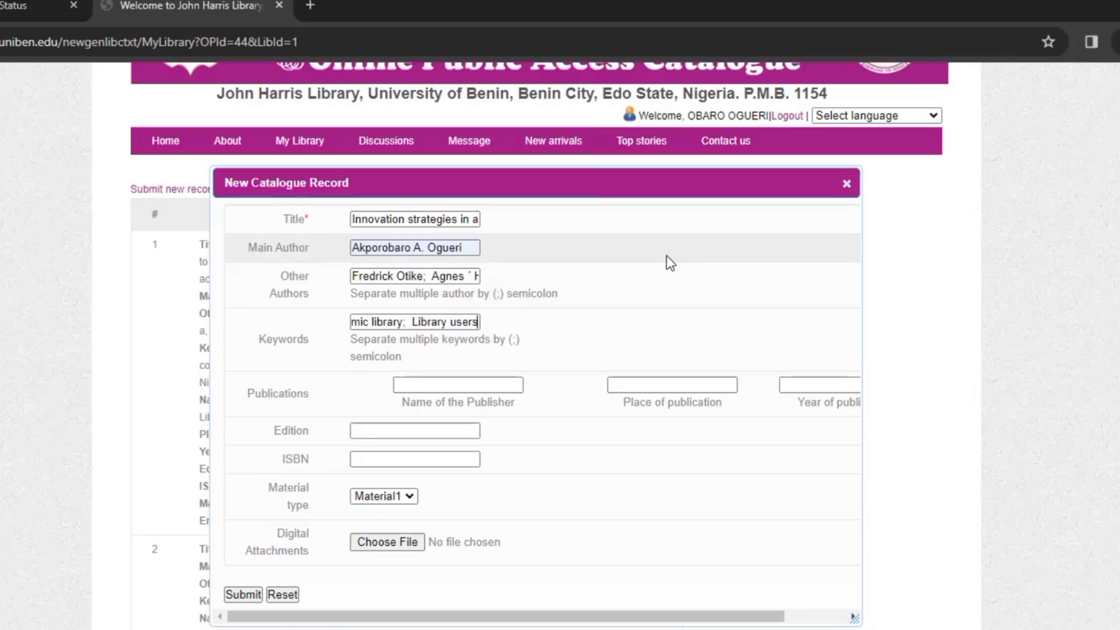
key(Left)
key(Left)
key(Left)
key(Left)
key(Left)
key(Left)
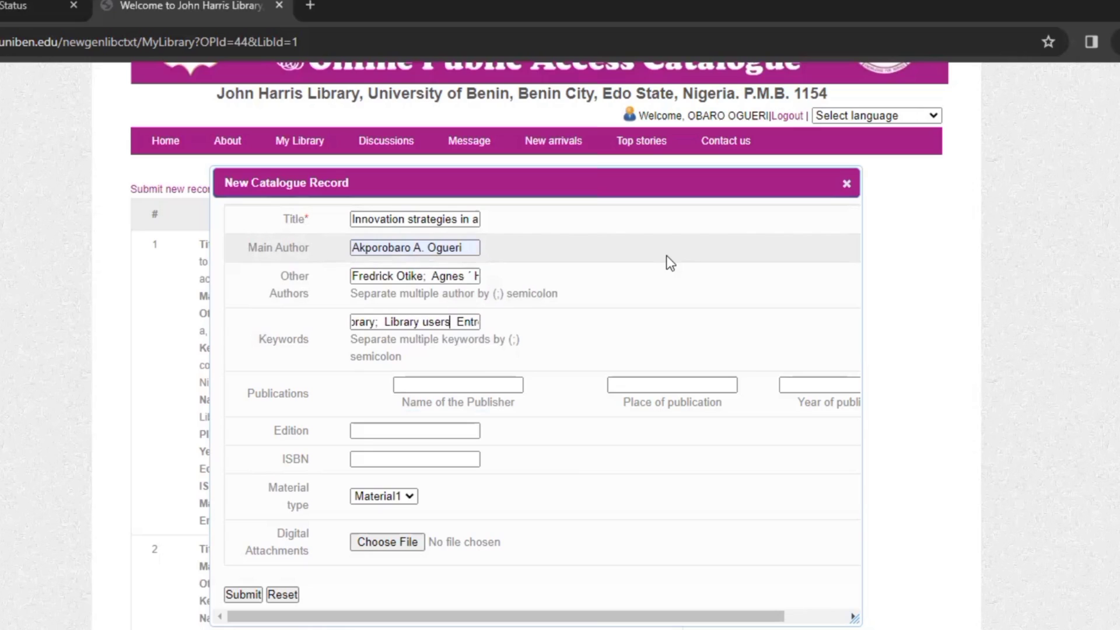
text(;  Entrepreneurial)
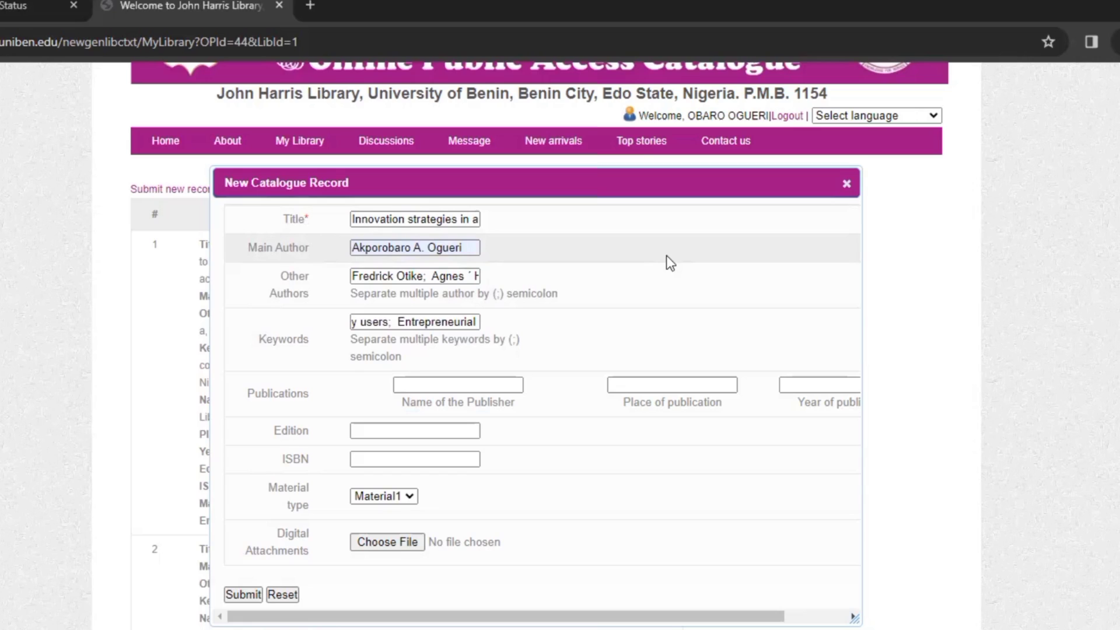
- Enter "The Journal of Academic Librarianship / Elsevier" as the name of the publisher
click(468, 386)
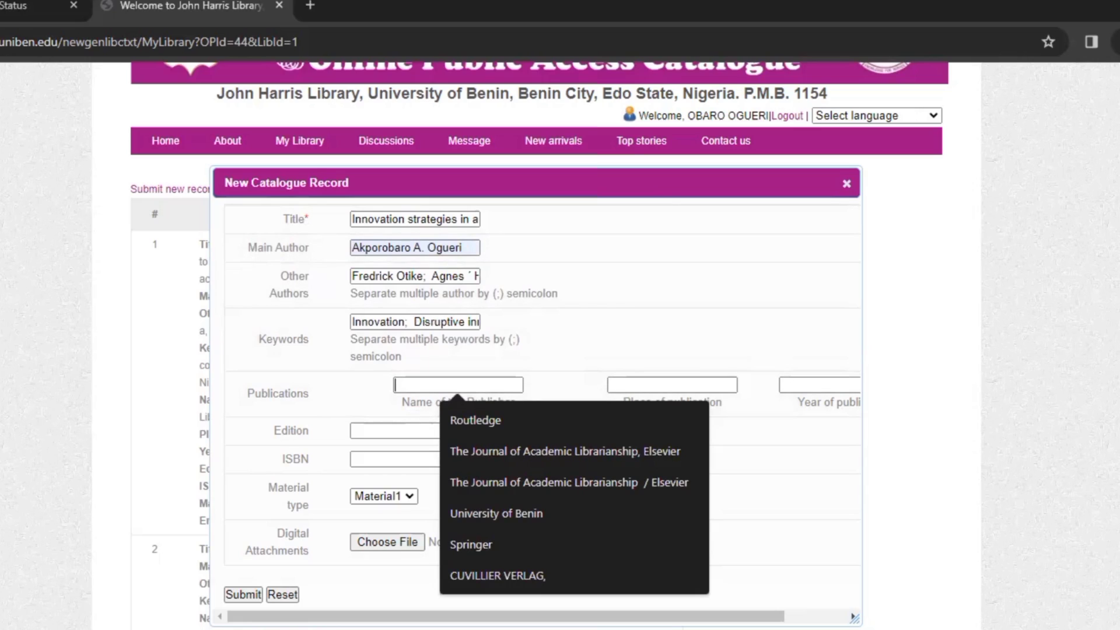
key(Escape)
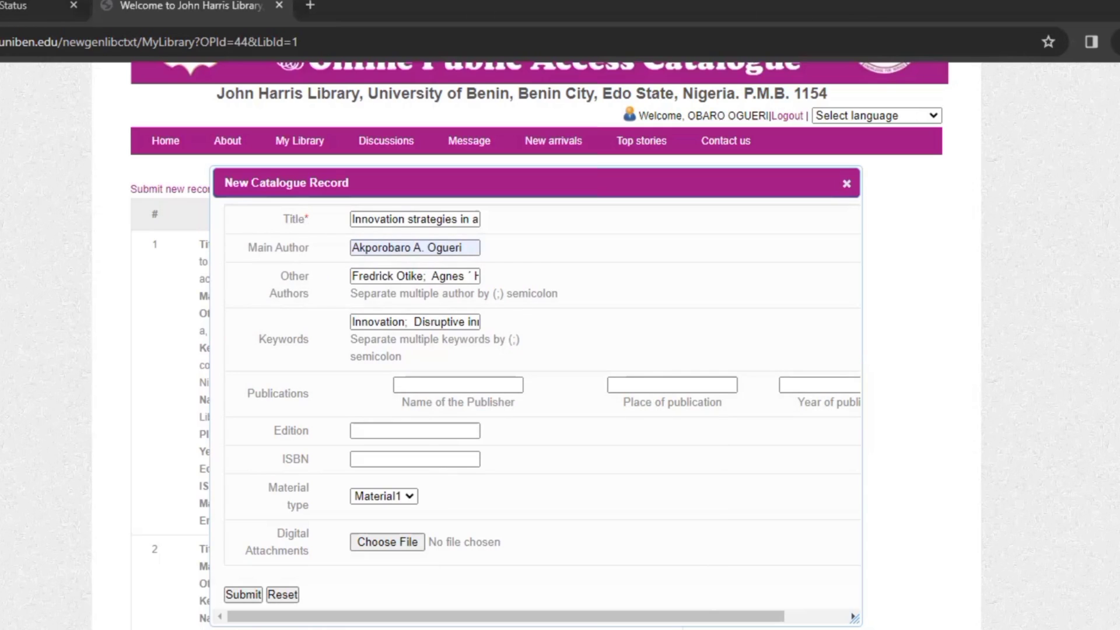
click(437, 384)
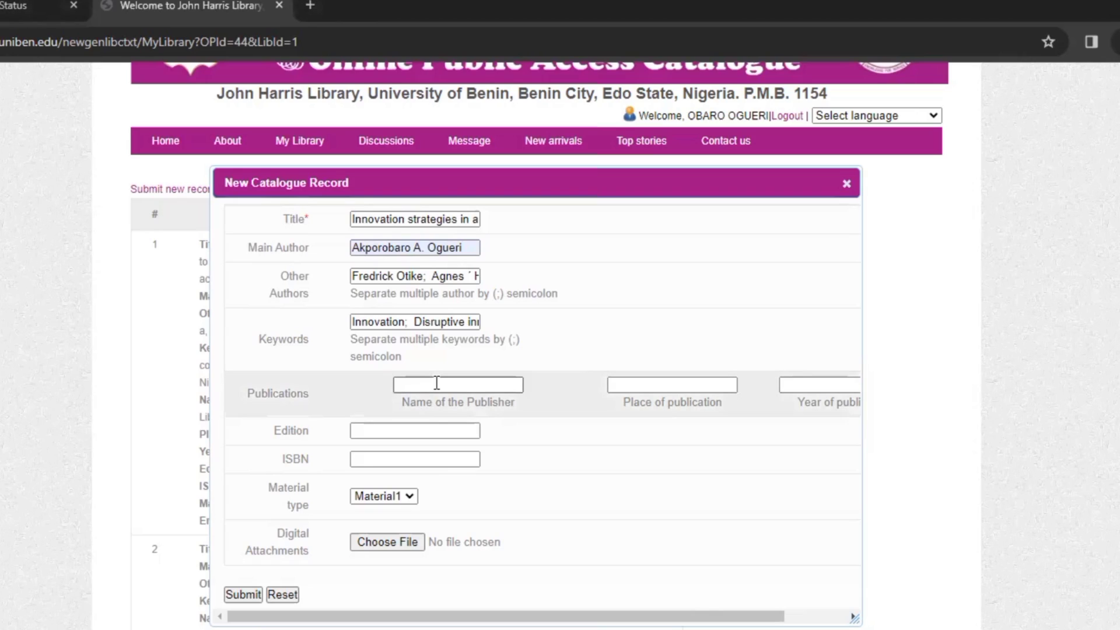
text(The Journal of Academic Librarianship)
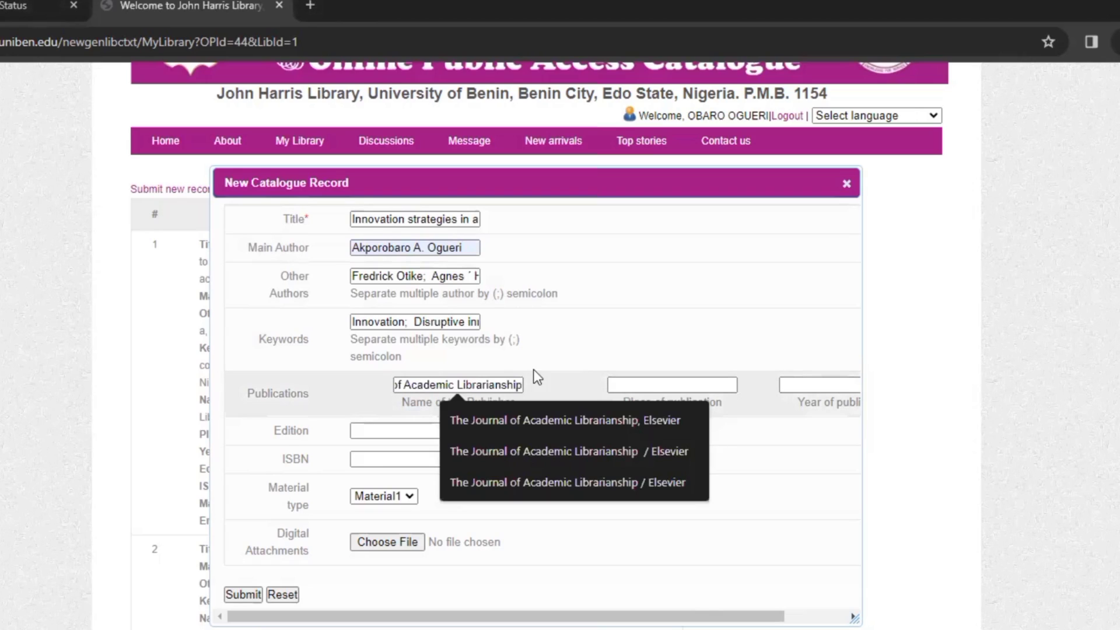
text(/)
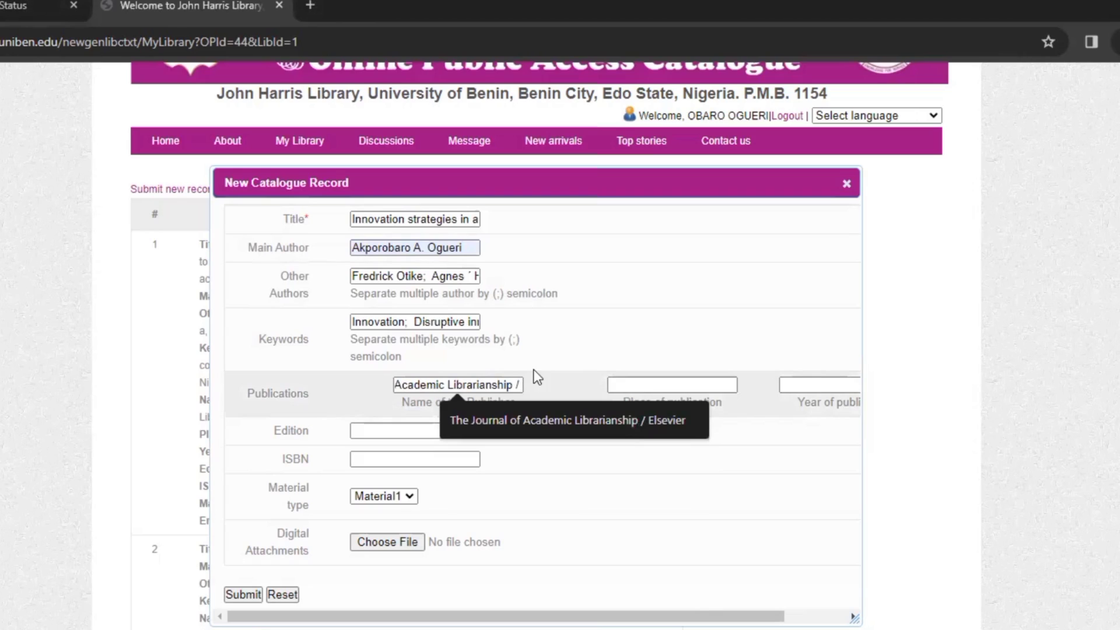
text( Elsev)
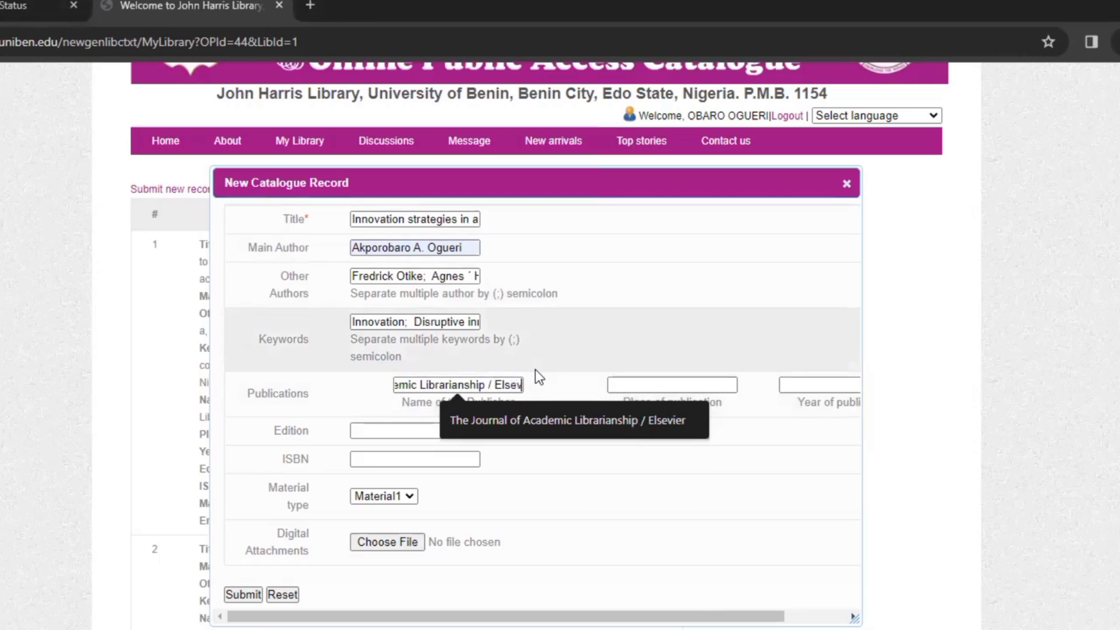
text(ier)
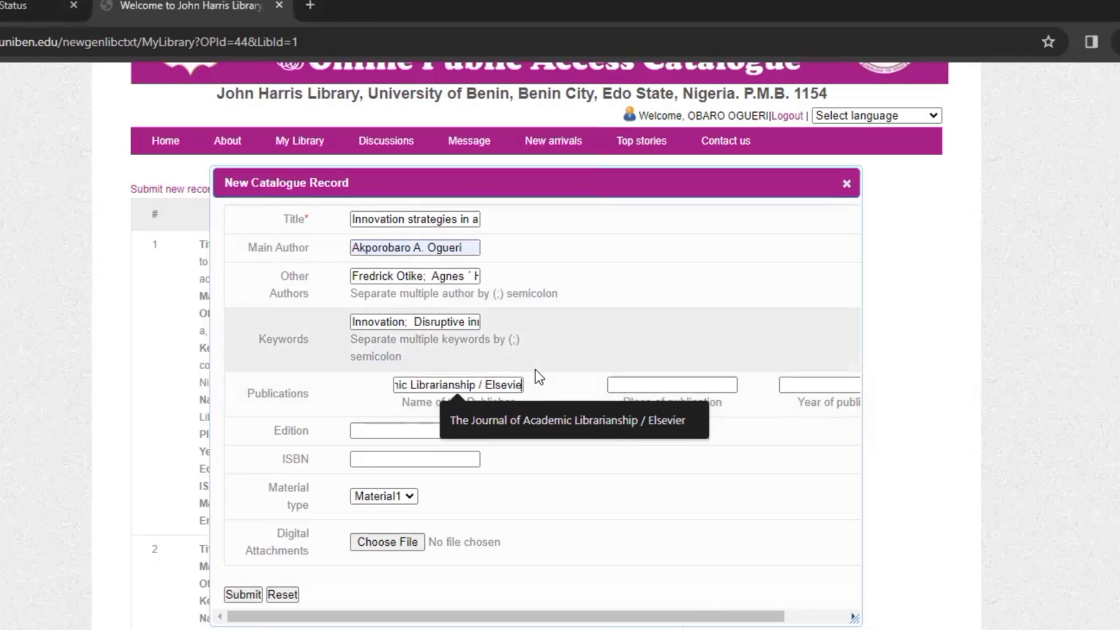
- Set the place of publication to Switzerland and the year of publication to 2023
click(724, 387)
click(707, 451)
click(805, 384)
click(863, 420)
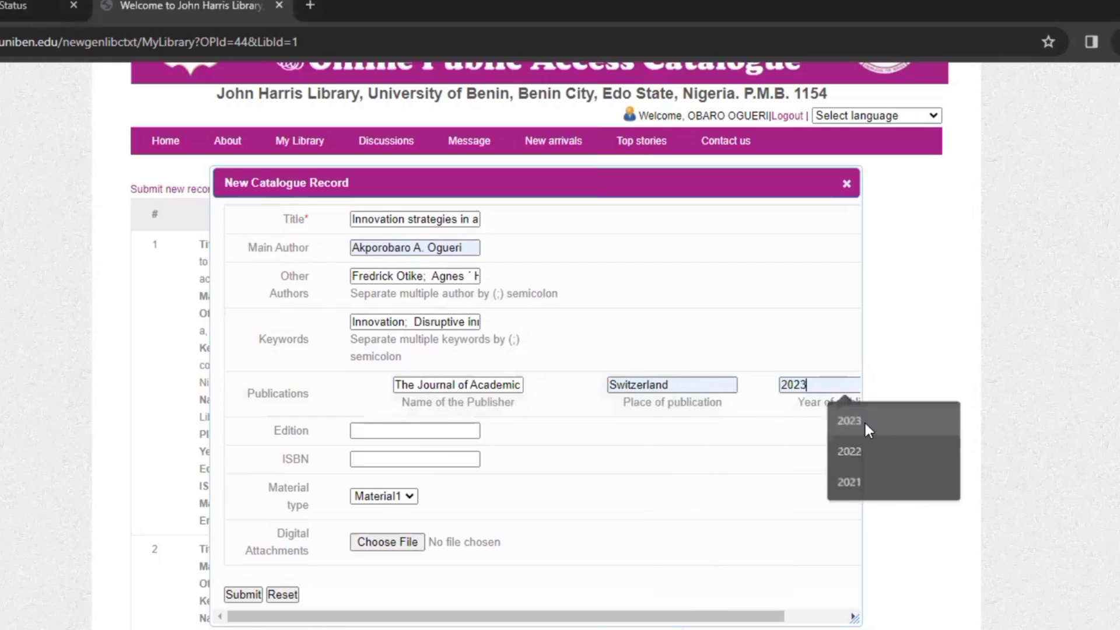
- Set the edition to "Vol 34, 3" and the ISBN to 1207-2678
click(379, 432)
click(437, 498)
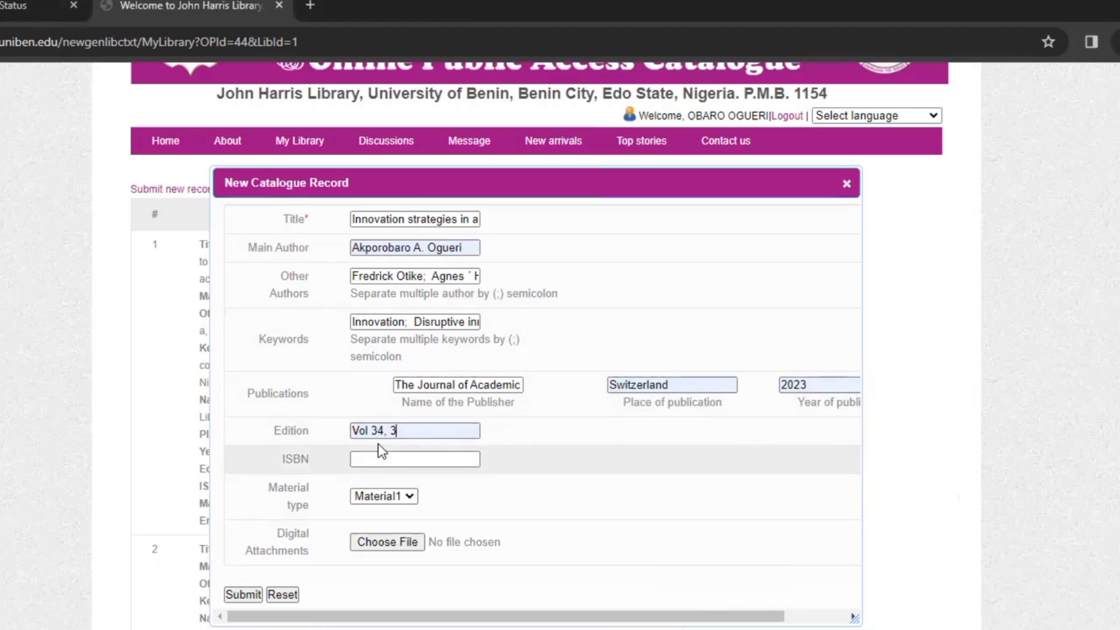
click(379, 459)
click(379, 460)
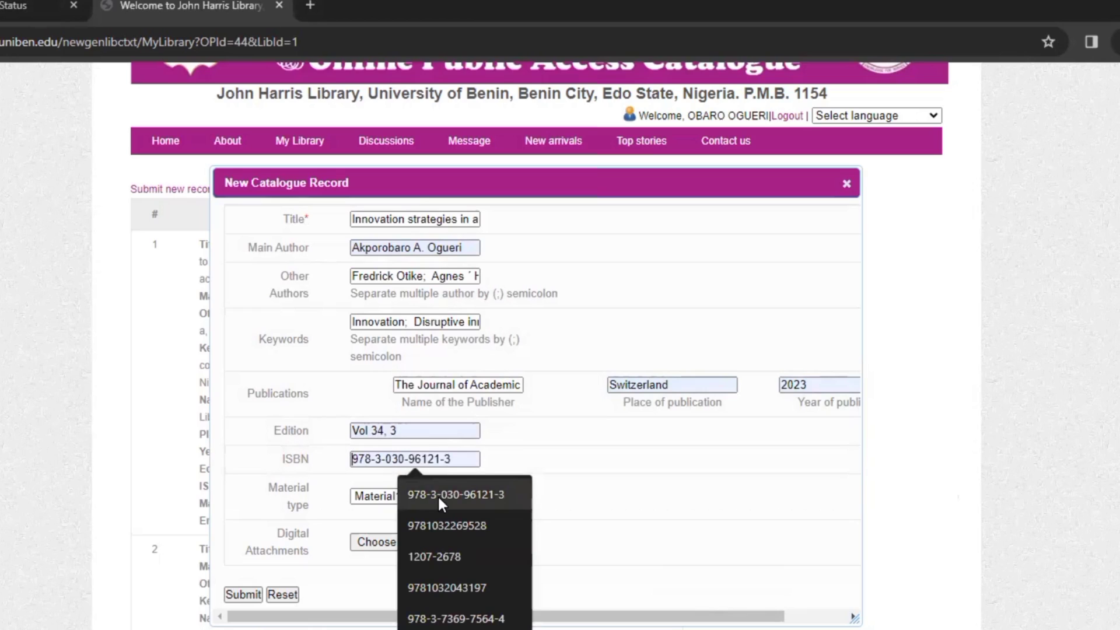
click(447, 554)
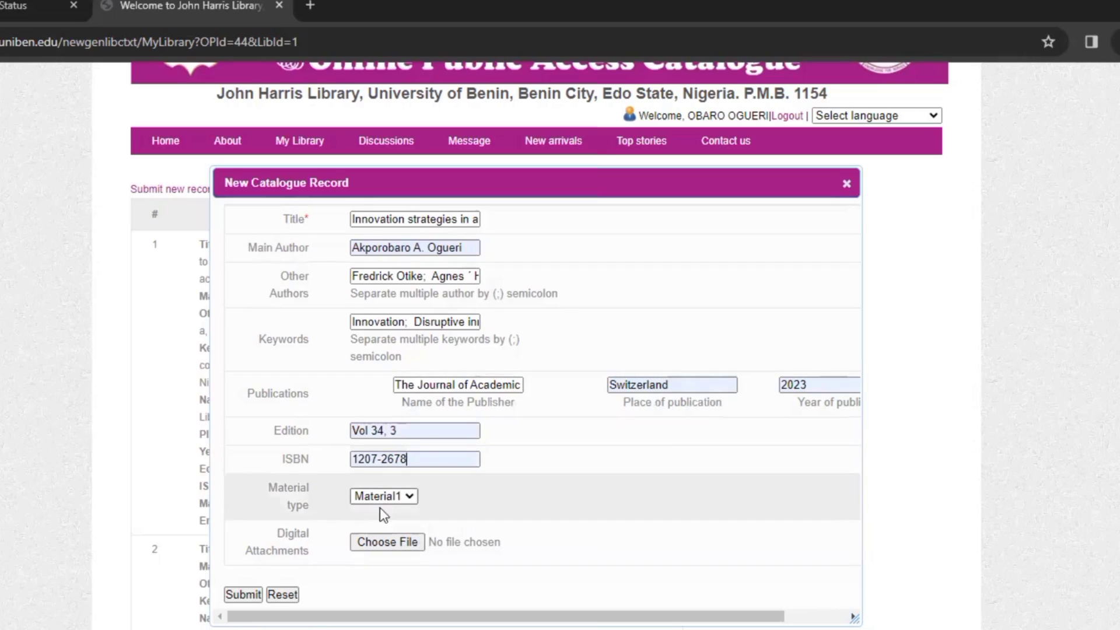
- Attach the PDF "Innovation strategies in academic libraries using business entrepreneurial" and submit the new catalogue record
click(392, 540)
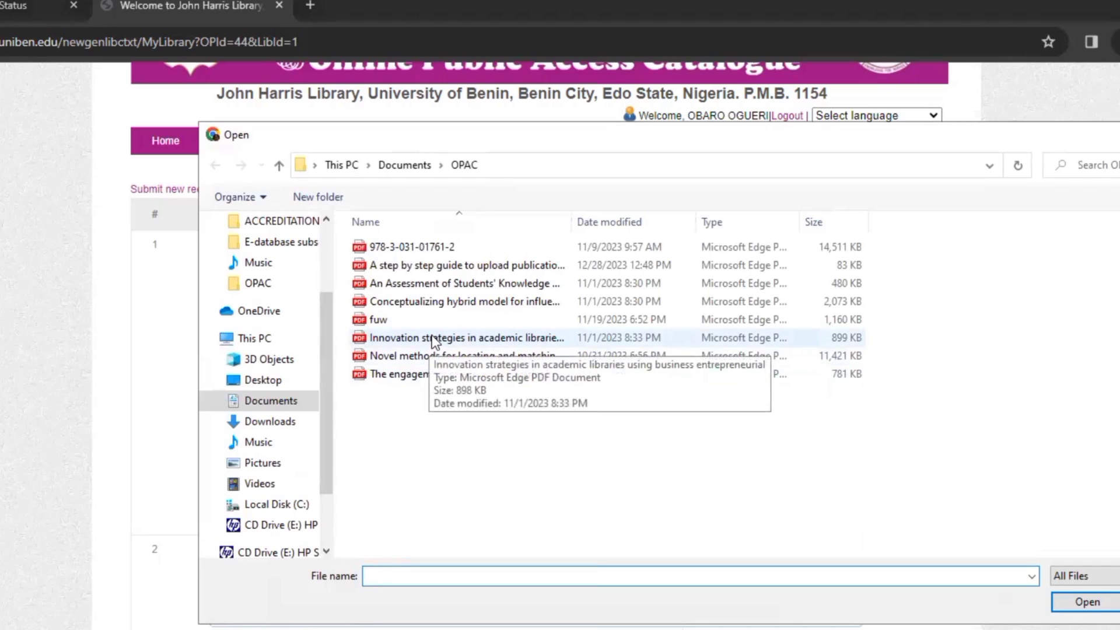
click(434, 338)
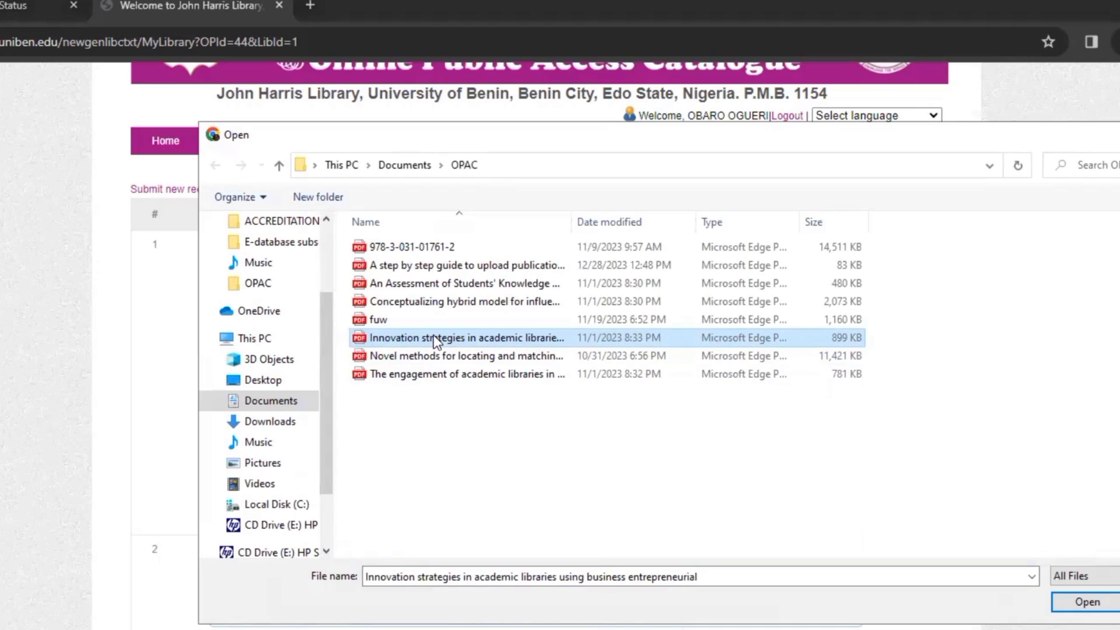
double_click(433, 337)
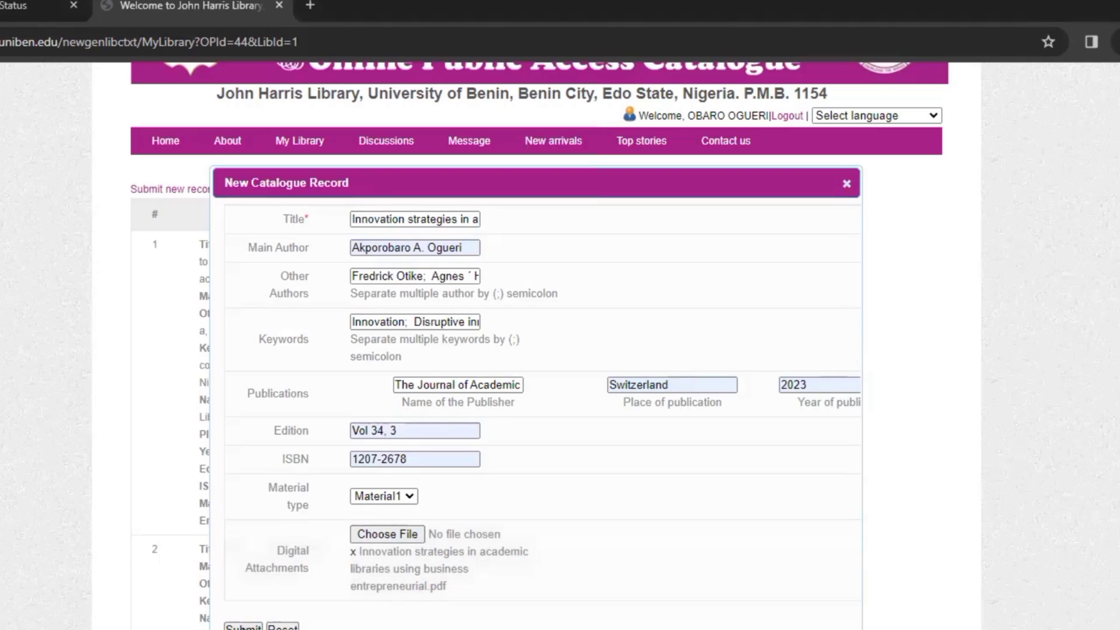
click(244, 627)
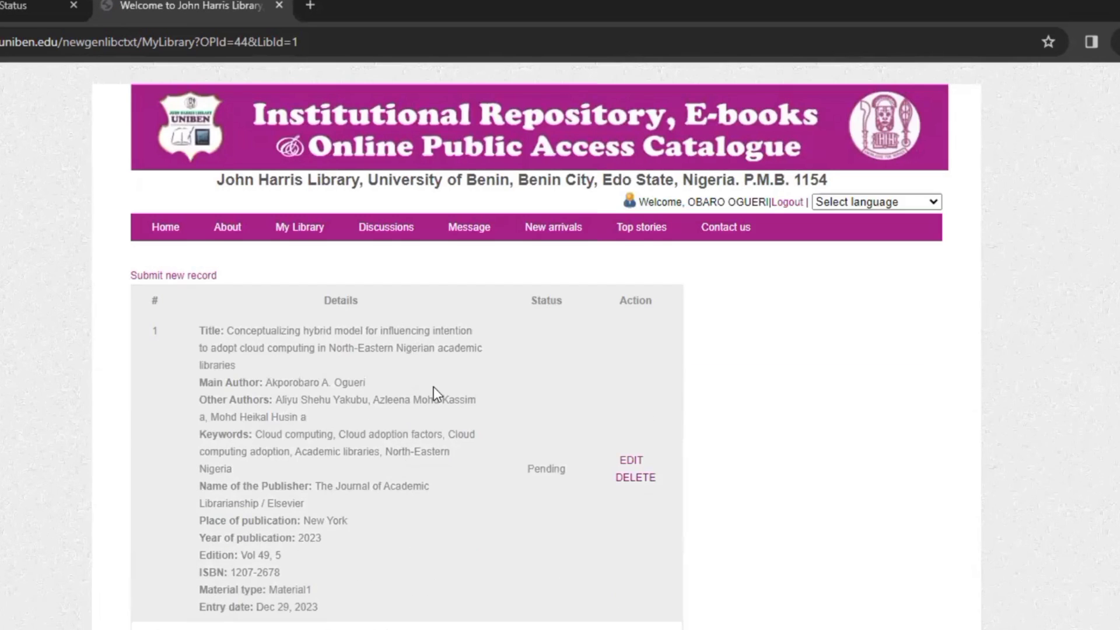
- Review the submitted records and open the first one, "Conceptualizing hybrid model for influencing intention to adopt cloud computing", for editing
scroll(434, 388, down, 6)
scroll(434, 390, up, 5)
scroll(431, 386, down, 2)
scroll(430, 393, up, 2)
scroll(400, 517, down, 5)
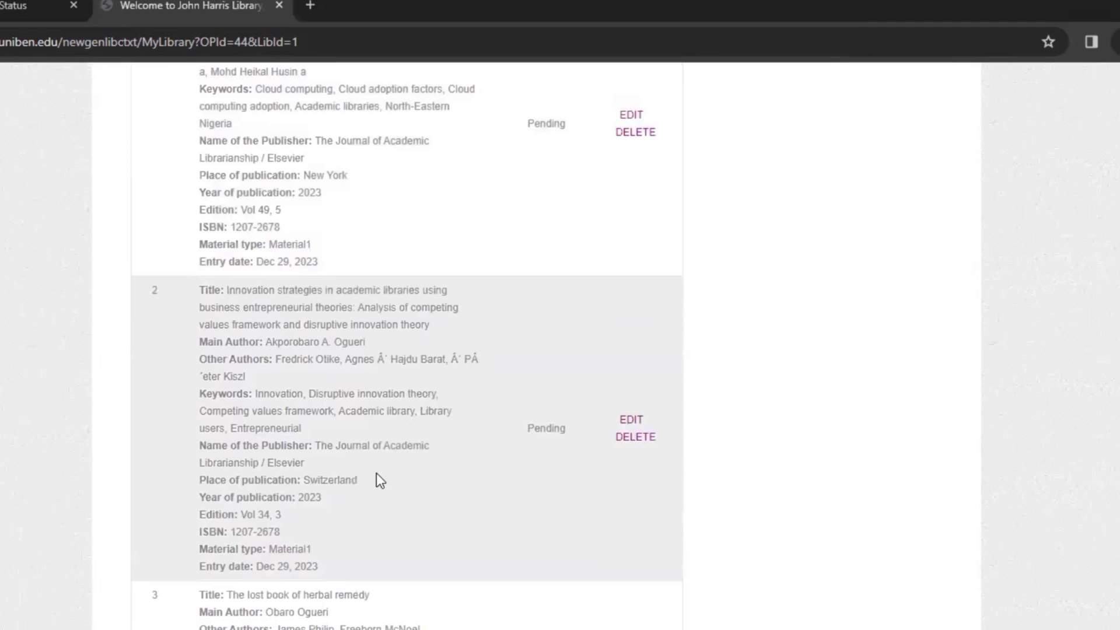
scroll(368, 395, up, 5)
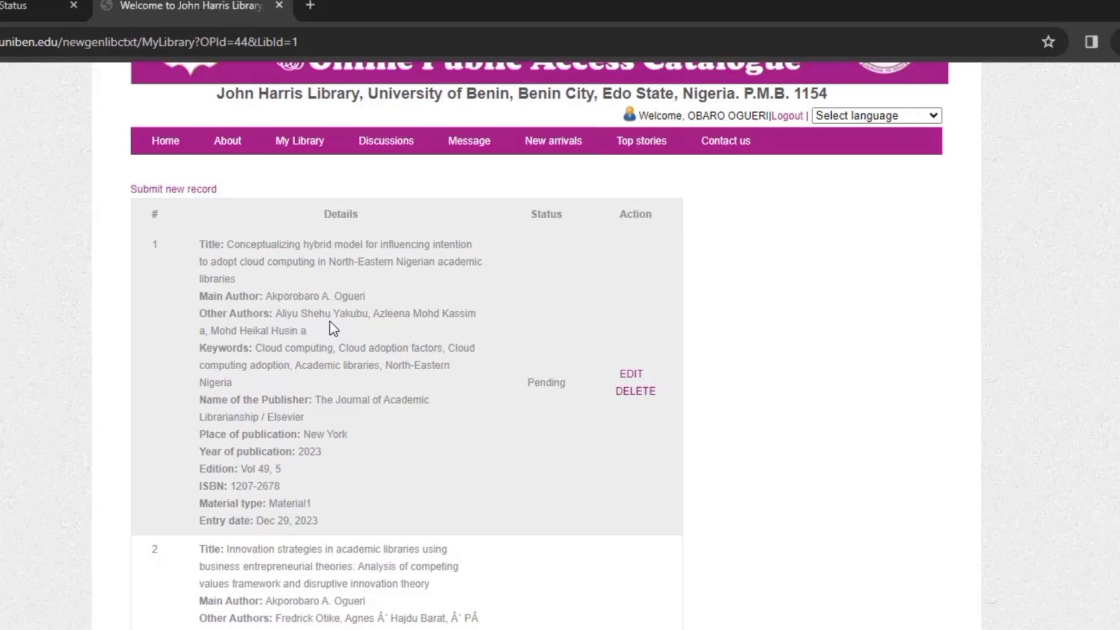
click(631, 374)
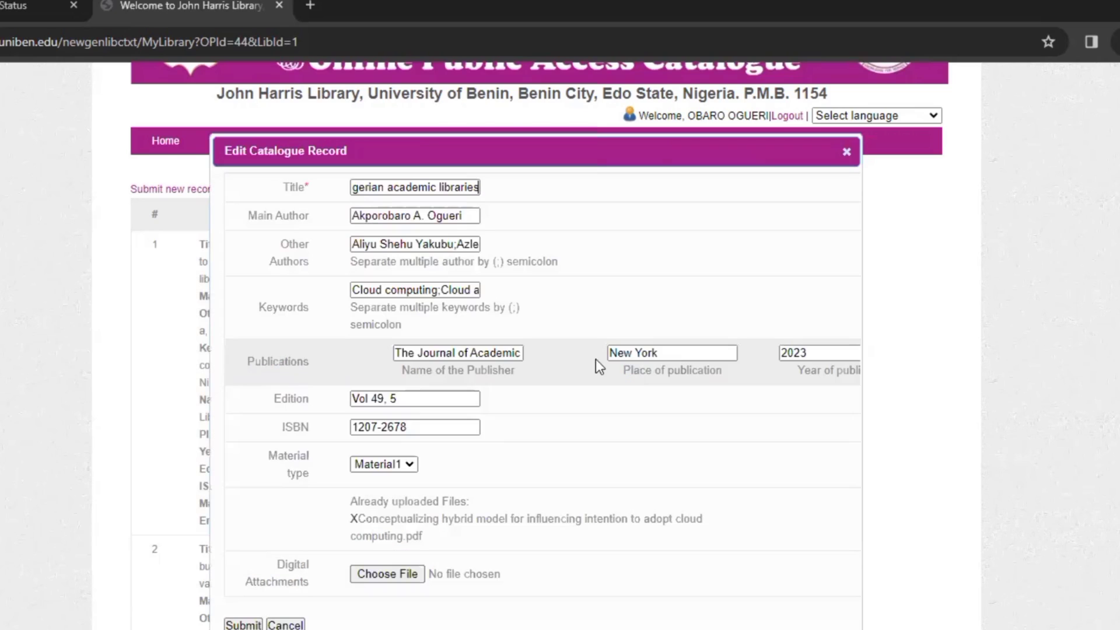
- Insert a space after the semicolon following the keyword "Cloud computing"
click(443, 290)
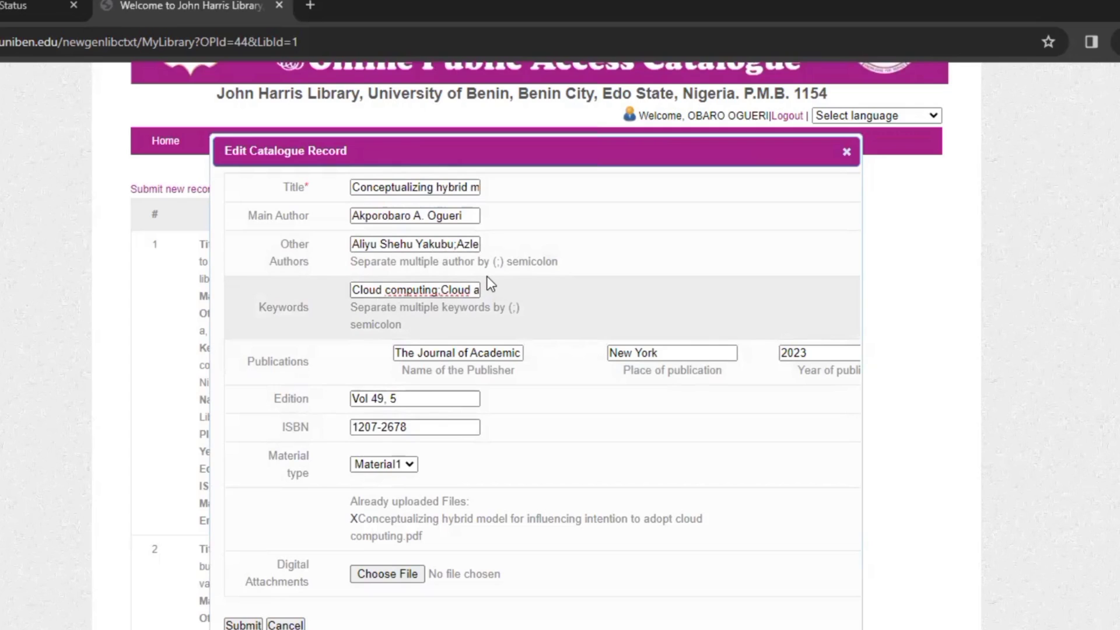
key(Right)
key(Right)
key(Right)
key(Right)
key(Right)
key(Right)
key(Right)
key(Right)
key(Right)
key(Right)
key(Right)
key(Right)
key(Right)
key(Right)
key(Right)
key(Right)
key(Right)
key(Right)
key(Right)
key(Right)
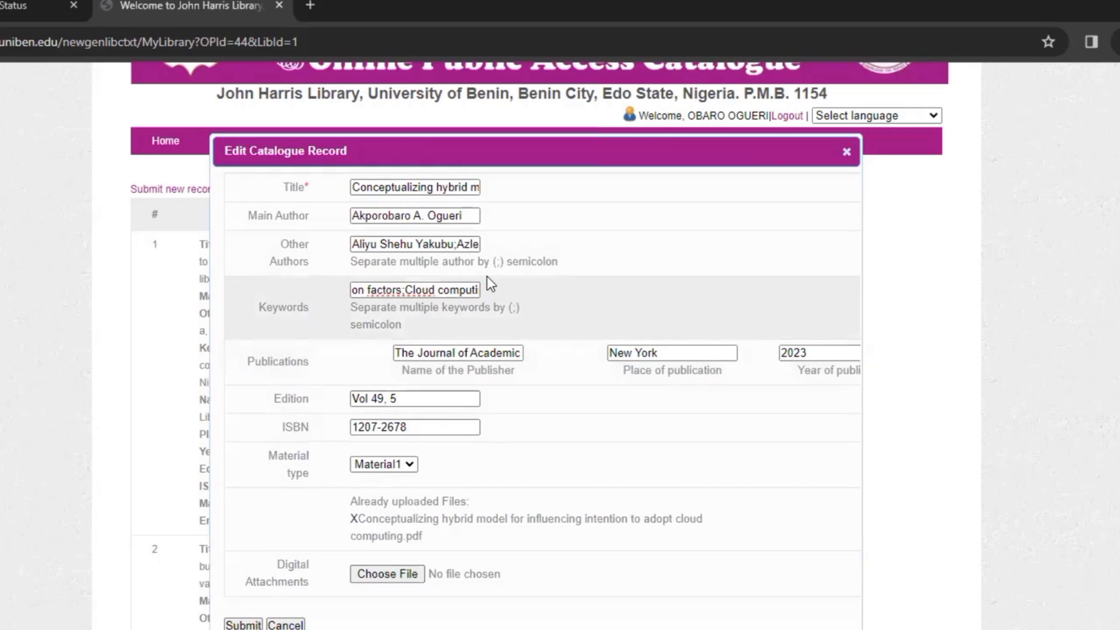
- Insert a space after the semicolon following the keyword "Cloud adoption factors"
key(ctrl+Left)
key(ctrl+Left)
key(Right)
key(Right)
key(Right)
key(Right)
key(Right)
key(Right)
key(Right)
key(Right)
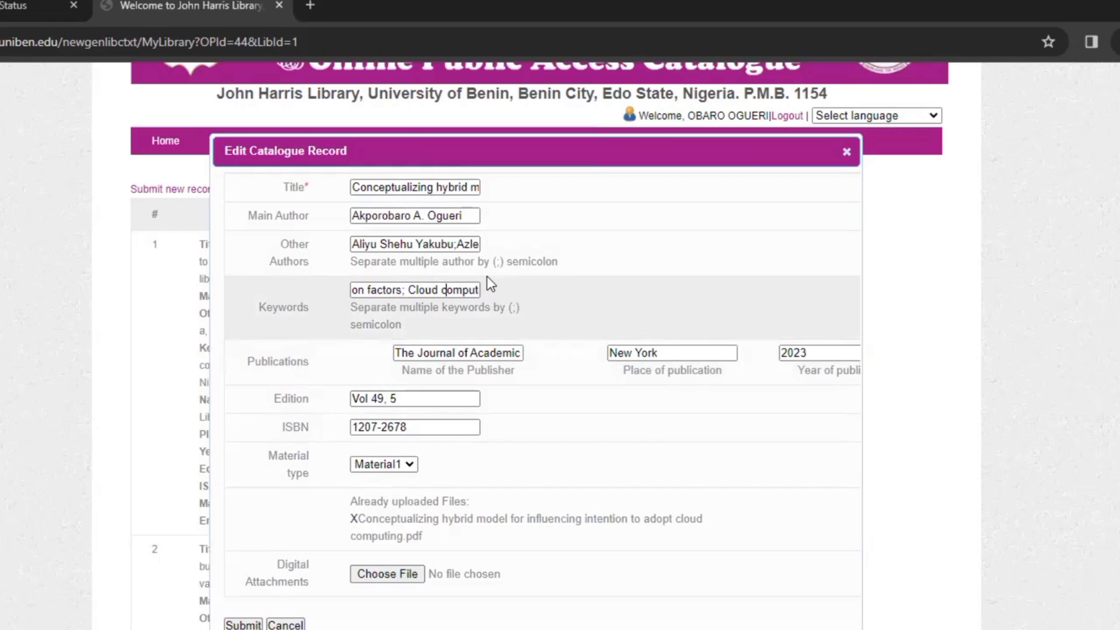
- Insert a space after the semicolon following the keyword "Cloud computing adoption"
key(Right)
key(Right)
key(Right)
key(Right)
key(Right)
key(Right)
key(Right)
key(Right)
key(Right)
key(Right)
key(Right)
key(Right)
key(Right)
key(Right)
key(Right)
key(Right)
key(Right)
key(Right)
key(Right)
key(Right)
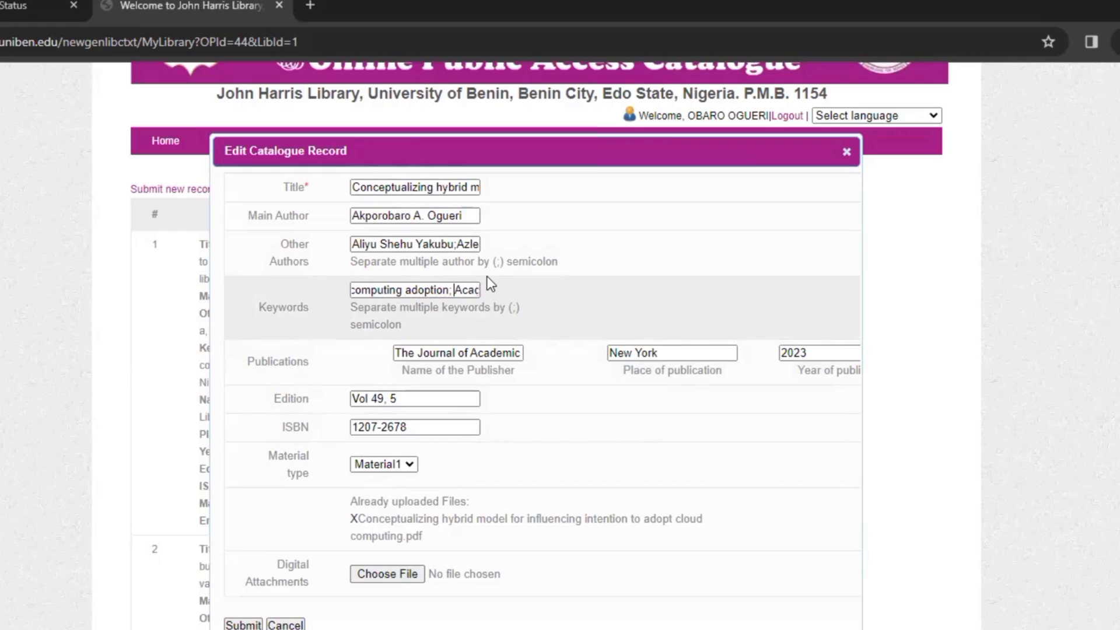
- Insert a space after the semicolon following the keyword "Academic libraries" and check the keywords through to the end
key(Right)
key(Right)
key(Right)
key(Right)
key(Right)
key(Right)
key(Right)
key(Right)
key(Right)
key(Right)
key(Right)
key(Right)
key(Right)
key(Right)
key(Right)
key(Right)
key(Right)
key(Right)
key(Right)
key(Right)
key(Left)
key(Left)
key(Left)
key(Left)
key(Left)
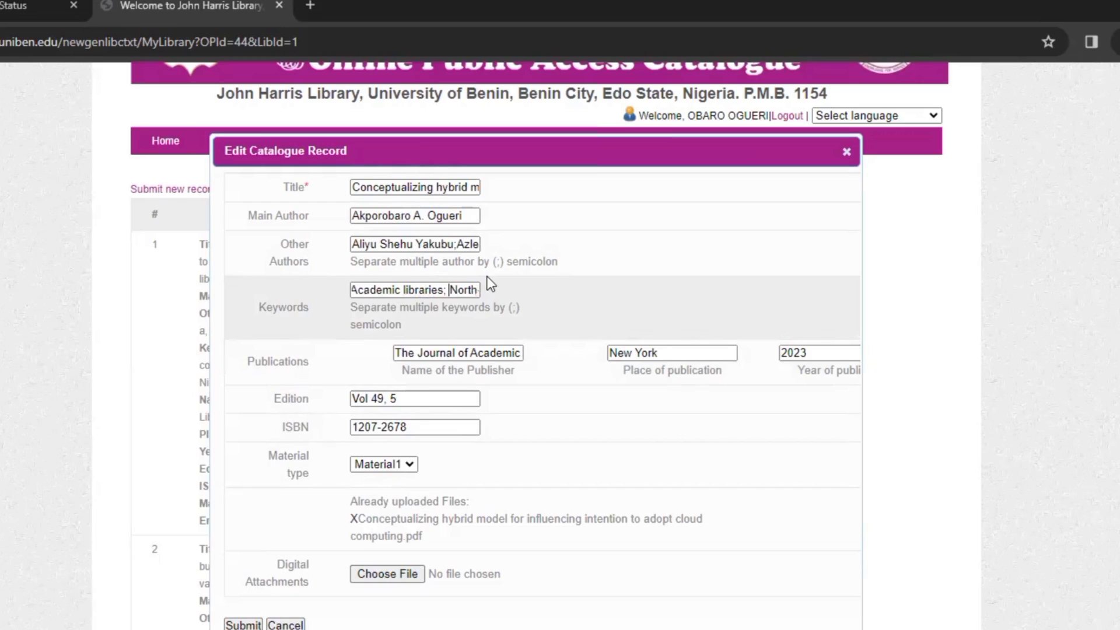
key(Right)
key(Right)
key(Right)
key(Right)
key(Right)
key(Right)
key(Right)
key(Right)
key(Right)
key(Right)
key(Right)
key(Right)
key(Right)
key(Right)
key(Right)
key(Right)
key(Right)
key(Right)
key(Right)
key(Right)
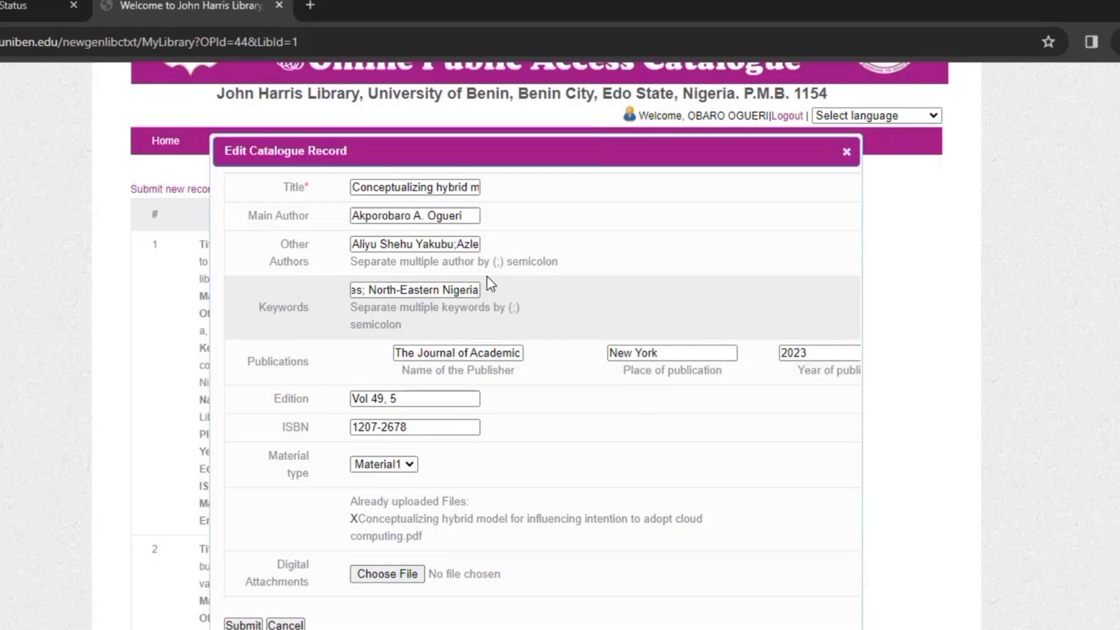
- Insert a space after the semicolon between the first and second co-authors in Other Authors
click(454, 242)
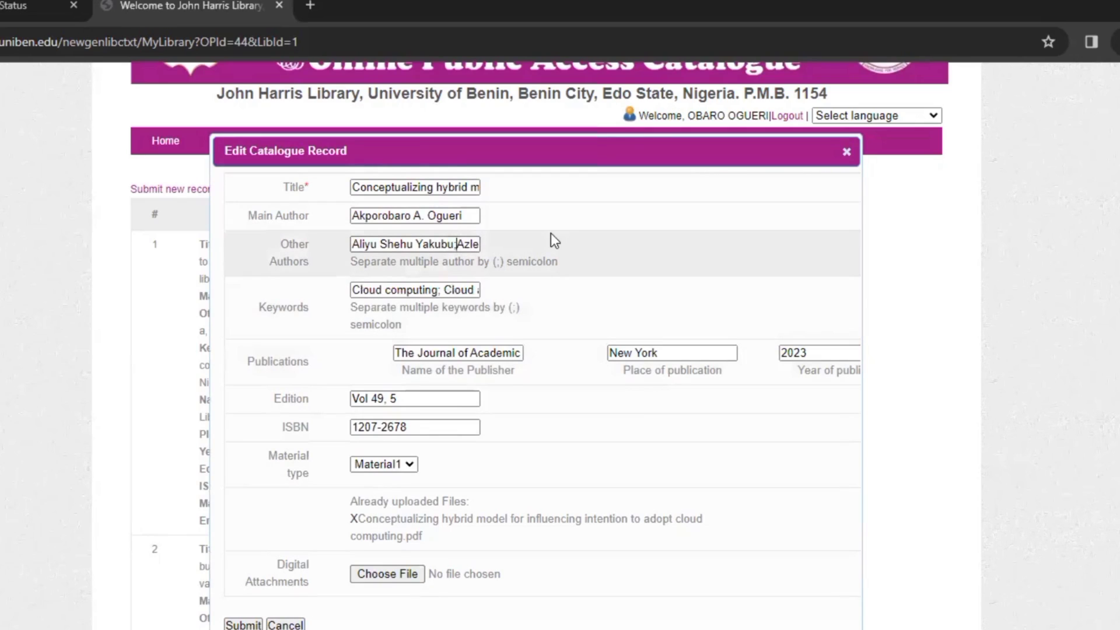
key(Right)
key(Right)
key(Right)
key(Right)
key(Right)
key(Right)
key(Right)
key(Right)
key(Right)
key(Right)
key(Right)
key(Right)
key(Right)
key(Right)
key(Right)
key(Right)
key(Right)
key(Right)
key(Right)
key(Right)
key(Right)
key(Right)
key(Right)
key(Right)
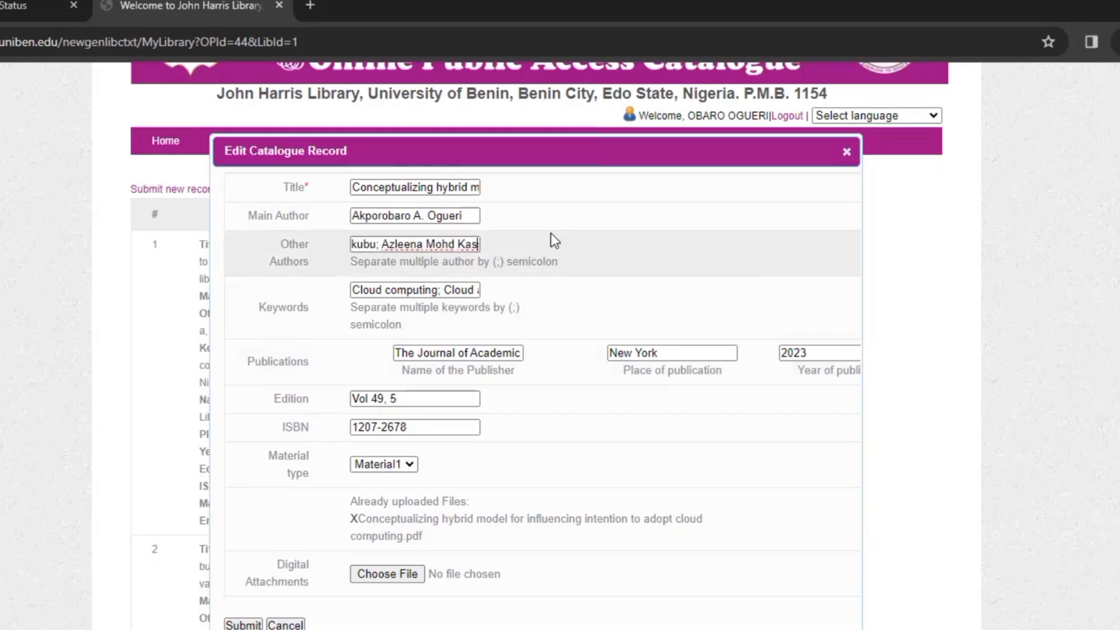
- Insert a space after the semicolon between the second and third co-authors in Other Authors and submit the edited record
key(Right)
key(Left)
key(Left)
key(Left)
key(Left)
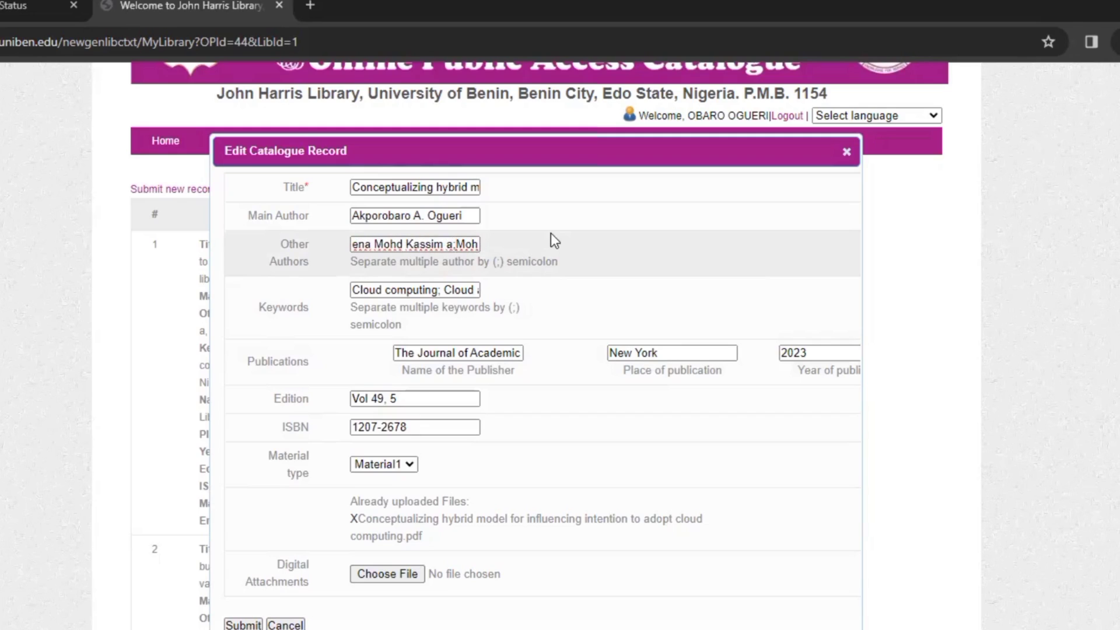
key(Right)
key(Right)
key(Right)
key(Right)
key(Right)
key(Right)
key(Right)
key(Right)
key(Right)
key(Right)
key(Right)
key(Right)
key(Right)
key(Right)
key(Right)
key(Right)
key(Right)
key(Right)
key(Right)
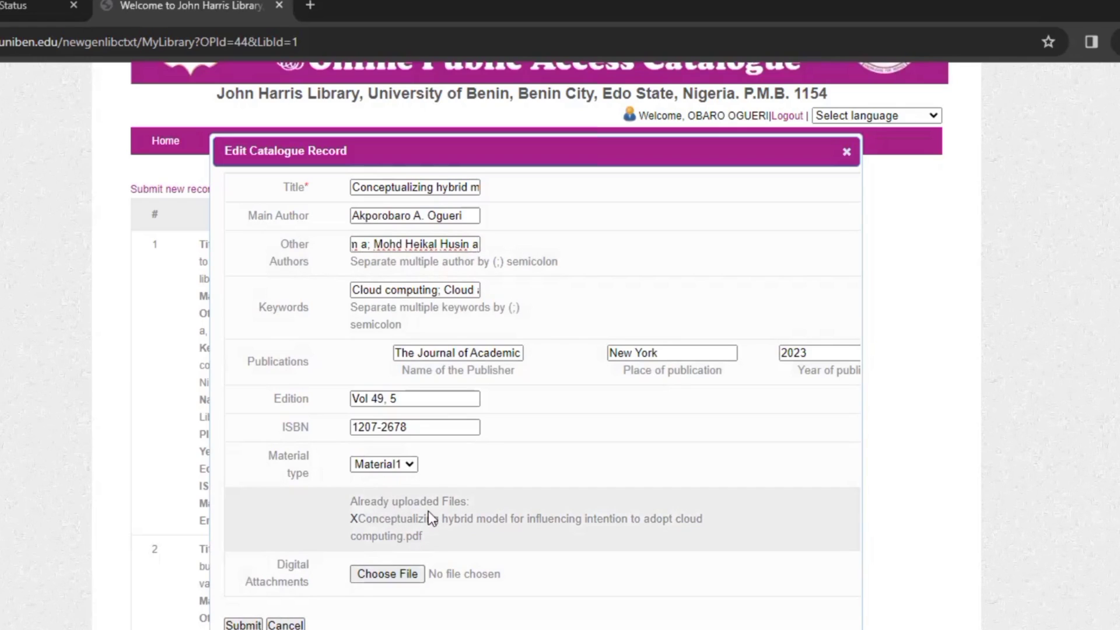
click(247, 625)
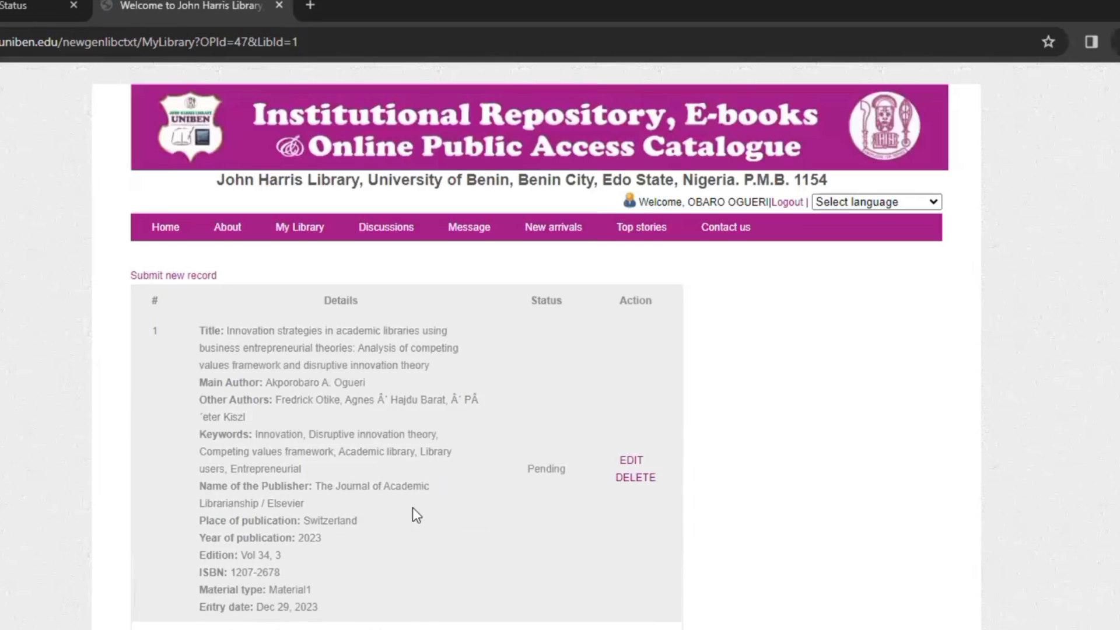
- Start a new catalogue record titled "STEP-BY-GUIDE: UPLOADING PUBLICATIONS, ACADEMIC WORKS, AND SEARCHING THE UNIBEN LIBRARY DATABA"
scroll(412, 507, down, 3)
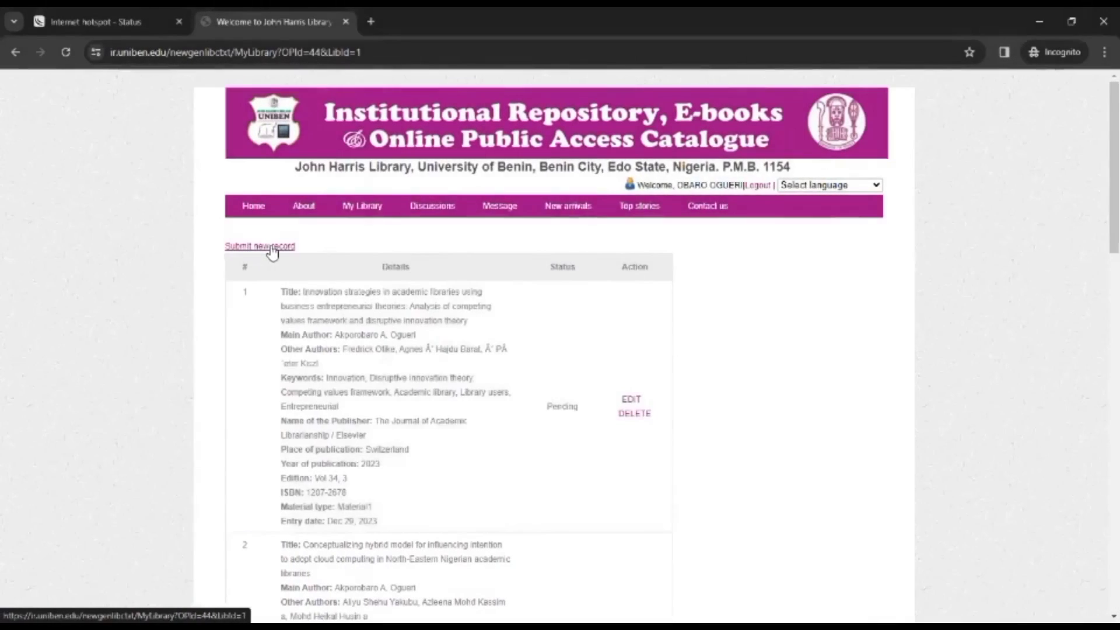
click(184, 103)
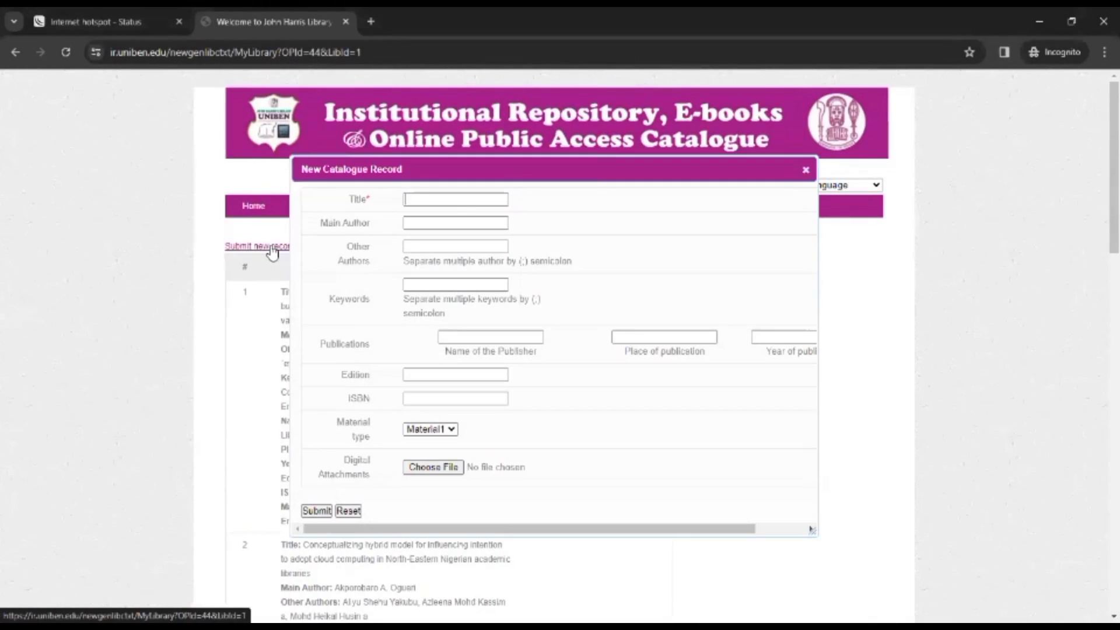
click(459, 200)
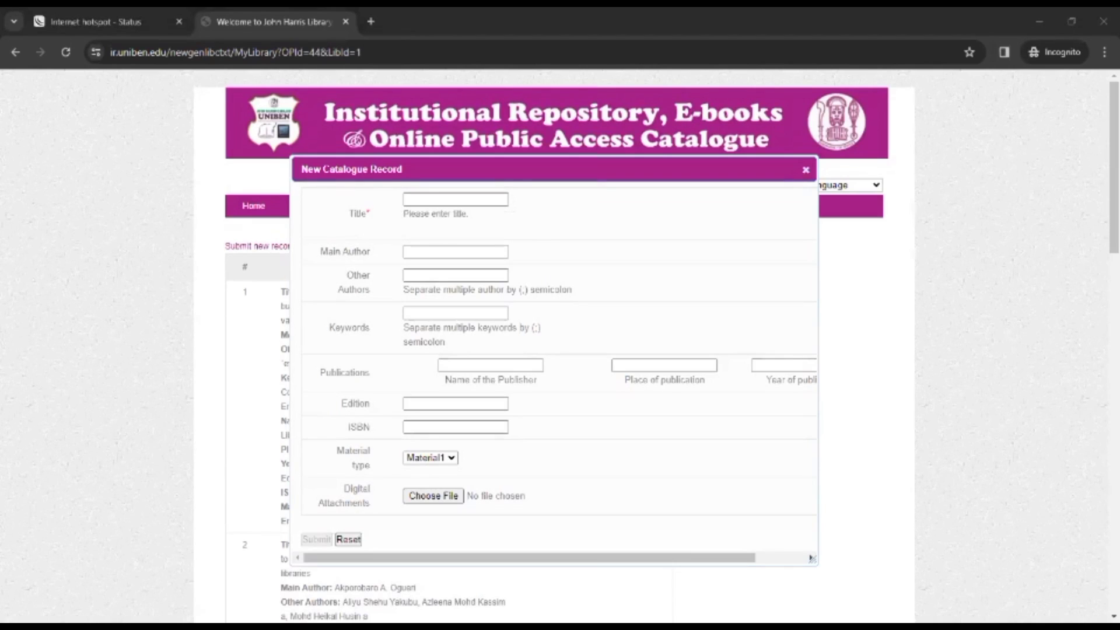
click(499, 200)
key(ctrl+v)
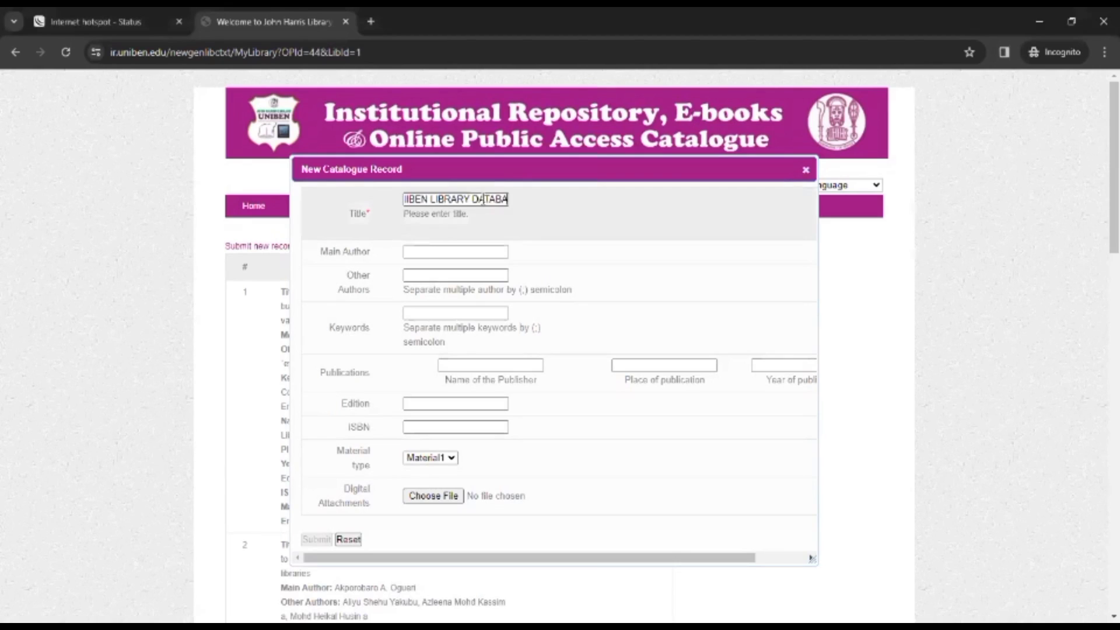
- Enter the main author's full name and the keywords "step by step guide, institutional respository, guide, university of benin"
click(431, 249)
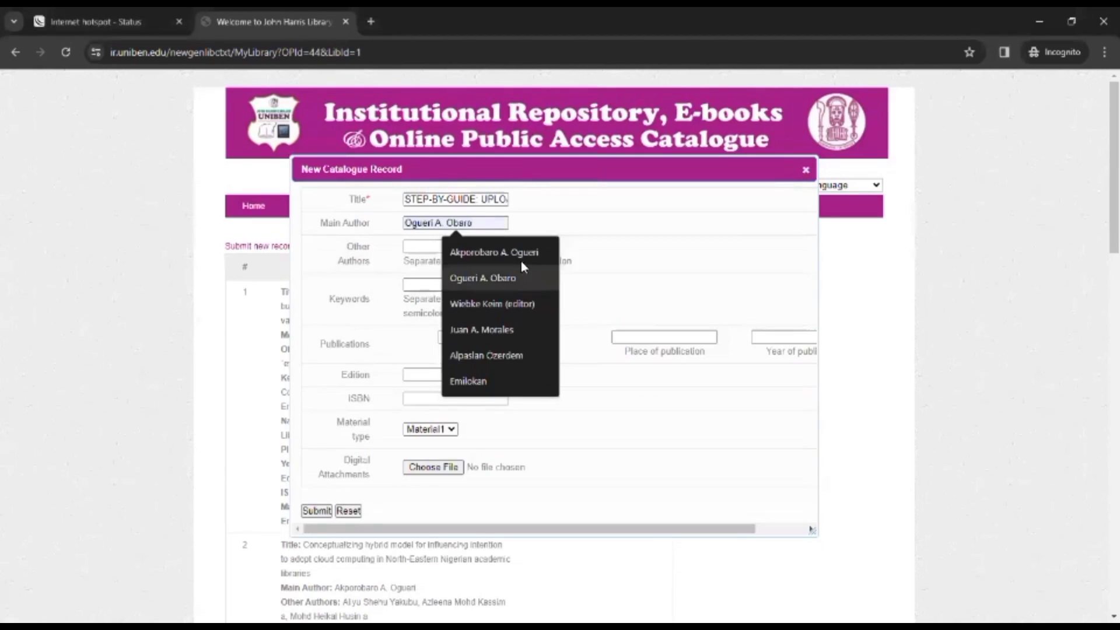
click(504, 252)
click(442, 284)
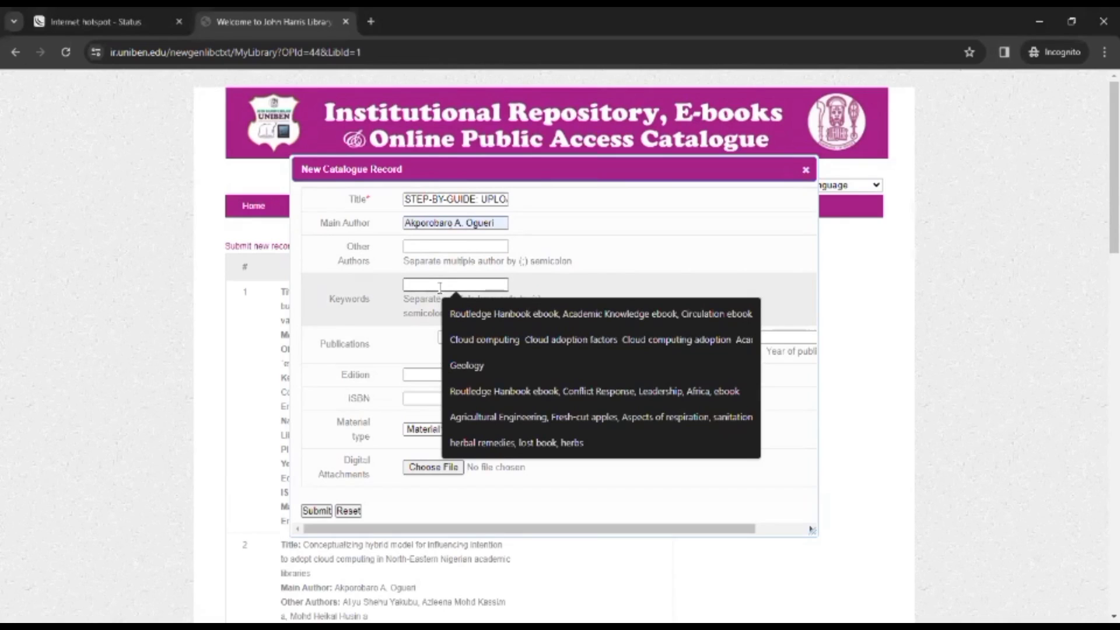
text(step by step guide, institu)
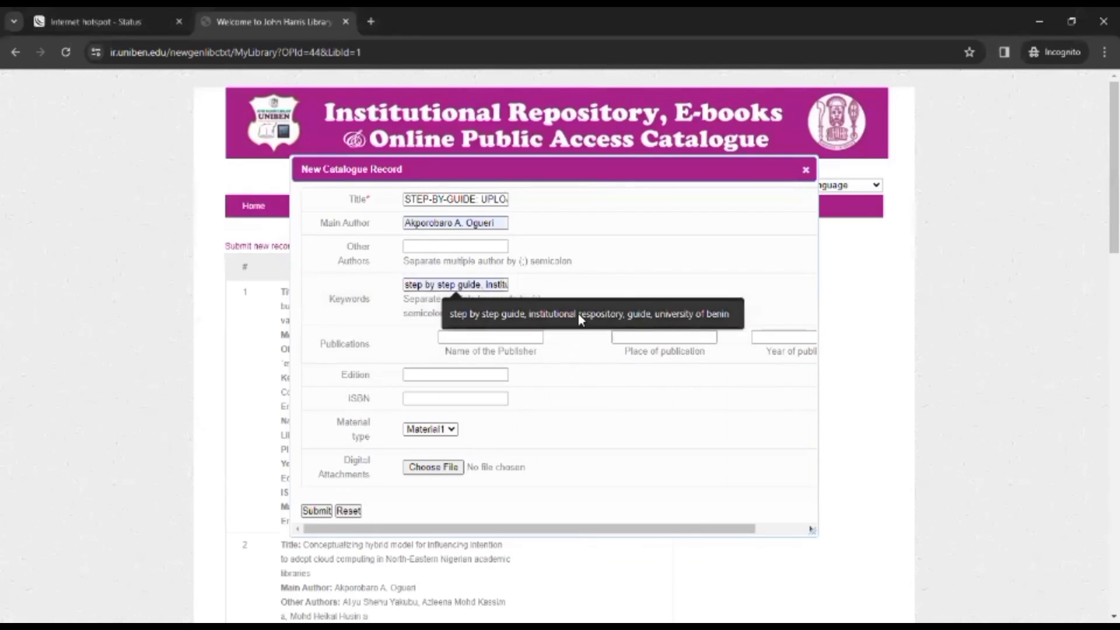
click(579, 312)
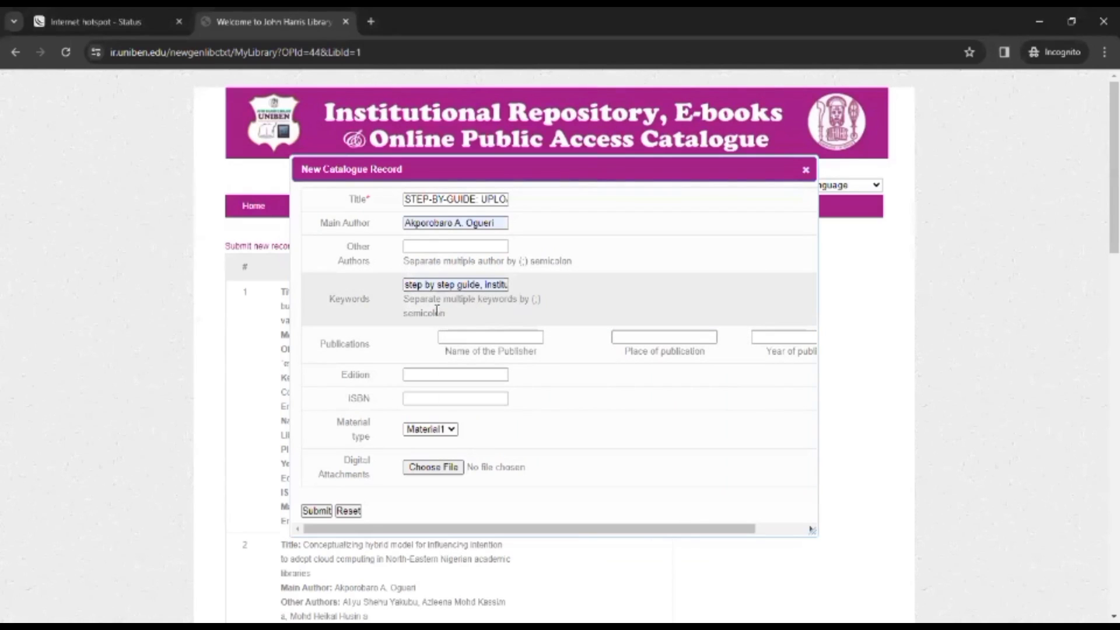
- Enter "Journal of Library & Information Science / Department of Library & Information Science" as the publisher's name
click(455, 334)
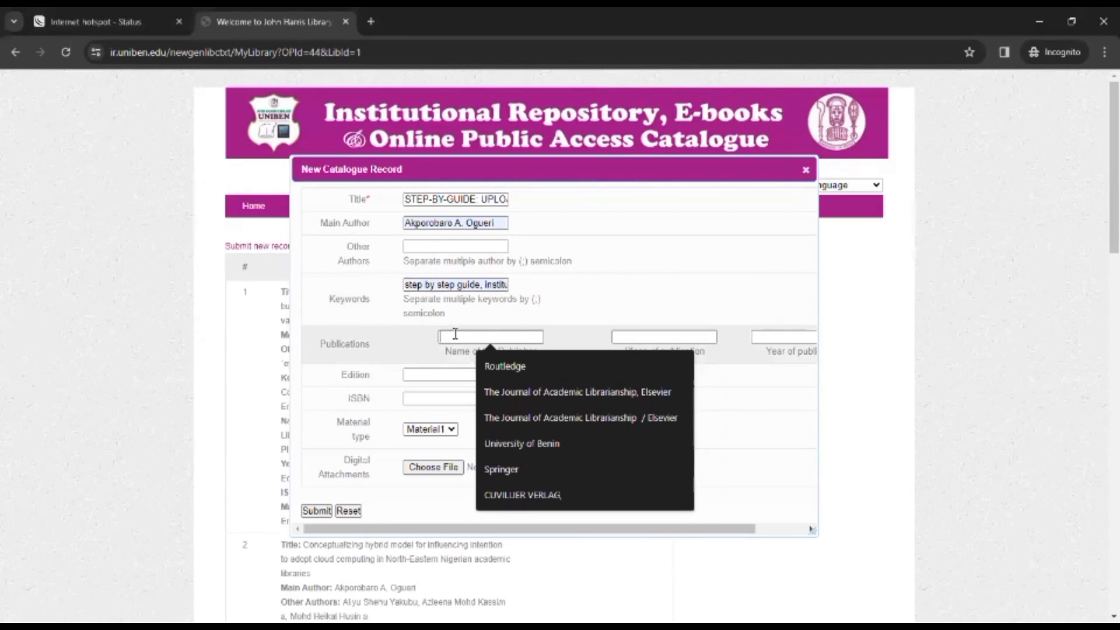
text(Journal of Lib)
text(rary & In)
text(for)
key(BackSpace)
key(BackSpace)
key(BackSpace)
key(BackSpace)
key(BackSpace)
text(Information Science /)
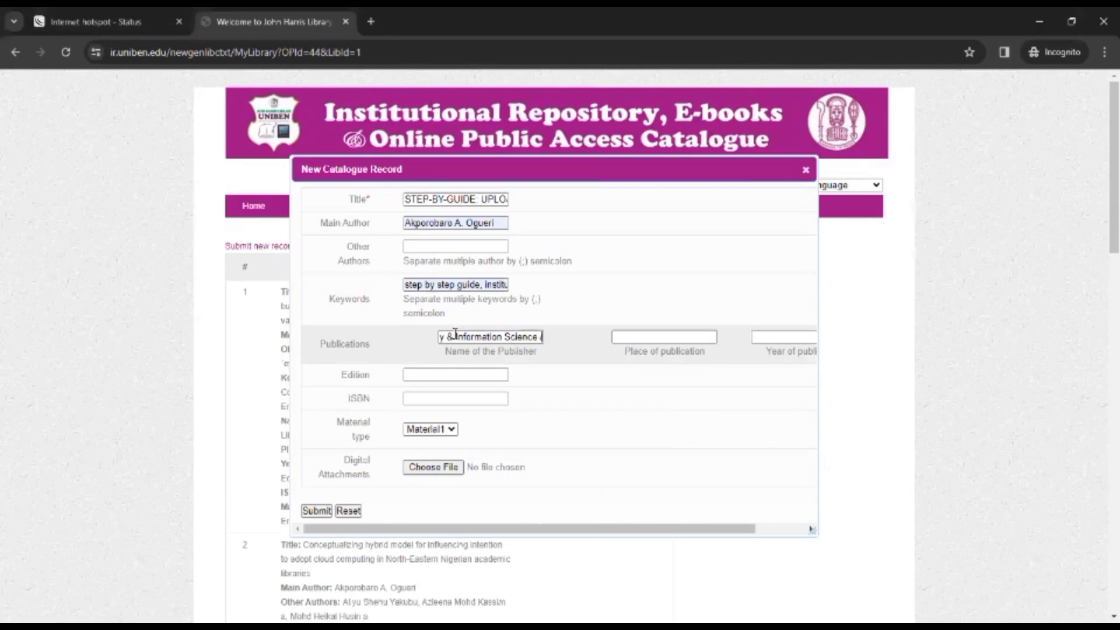
text( Department of Library & Info)
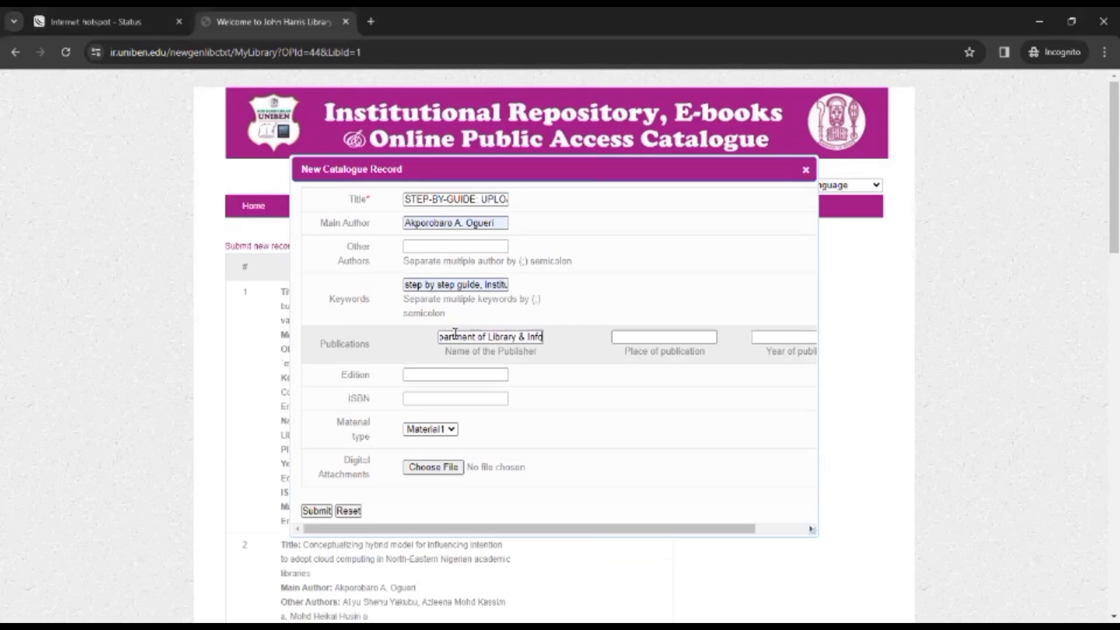
text(rmation Science)
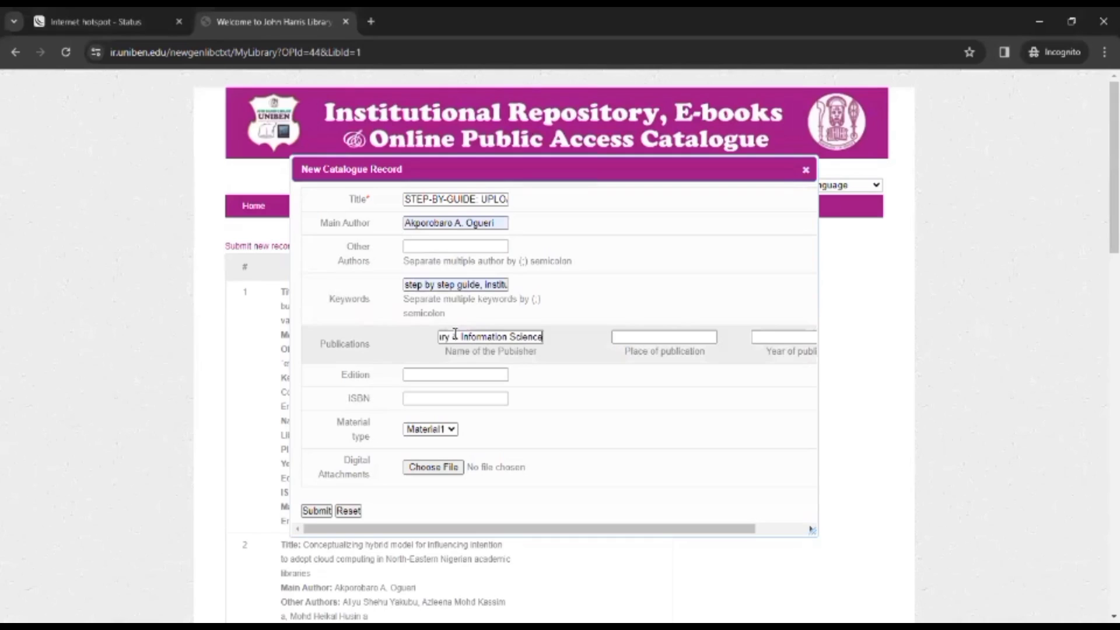
- Set the place of publication to University of Benin and the year of publication to 2023
key(Tab)
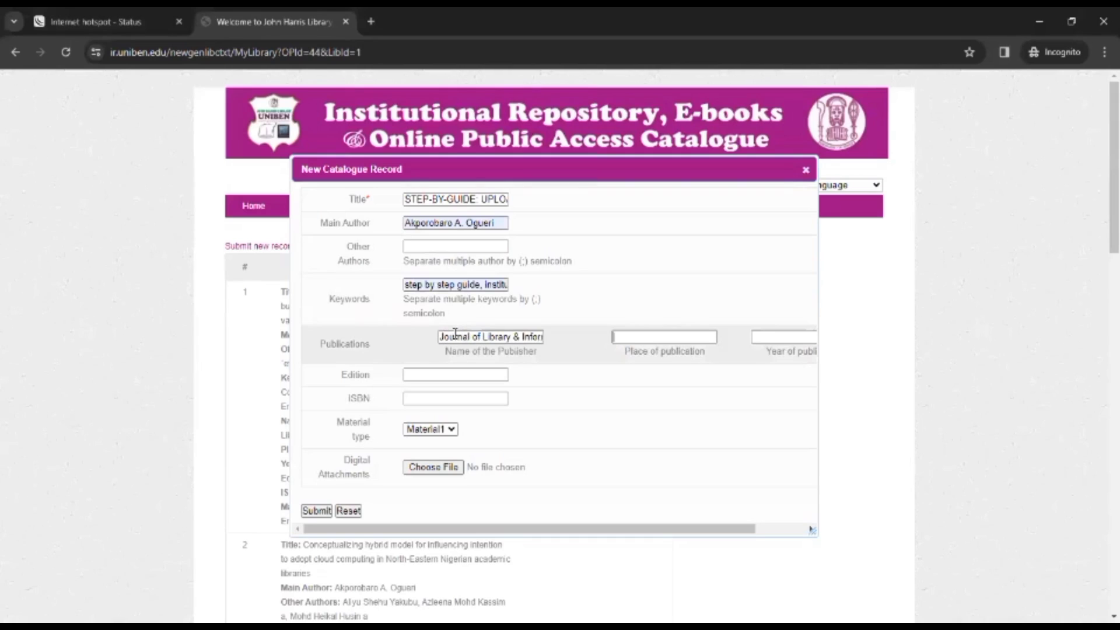
text(University of Benin)
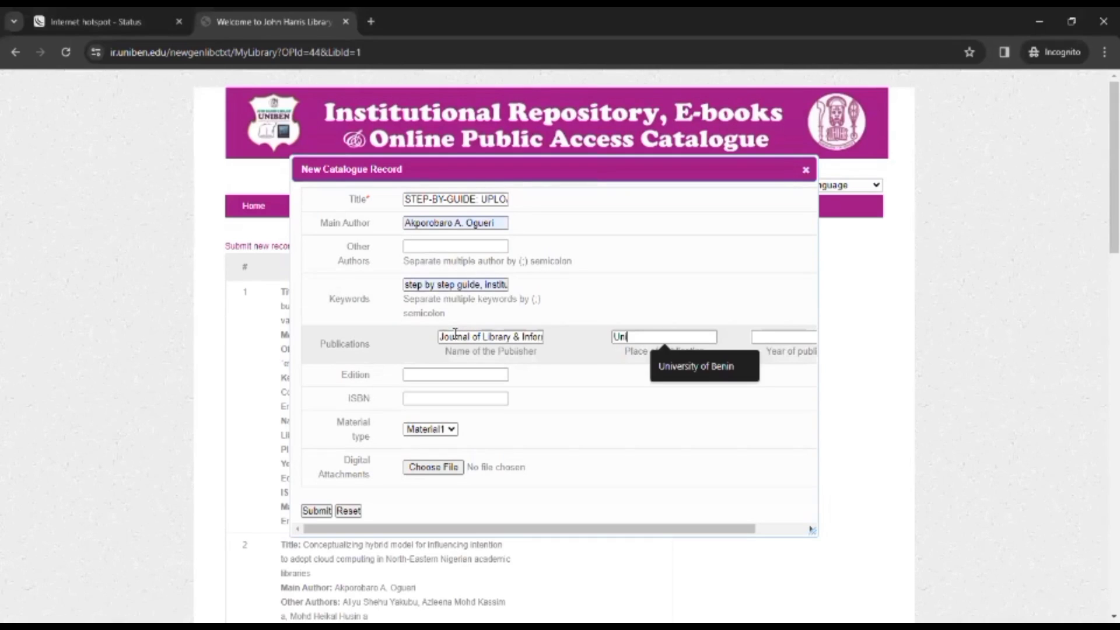
click(679, 367)
click(788, 335)
text(2023)
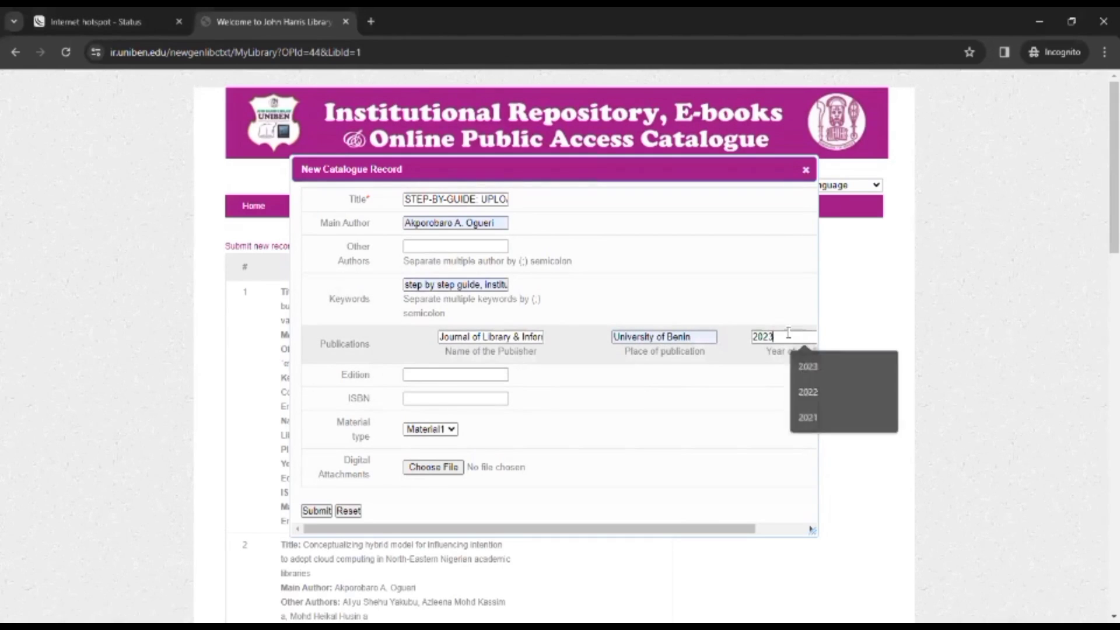
click(807, 366)
- Set the edition to "Vol 7, 2" and the ISBN to 6754-8765
click(477, 377)
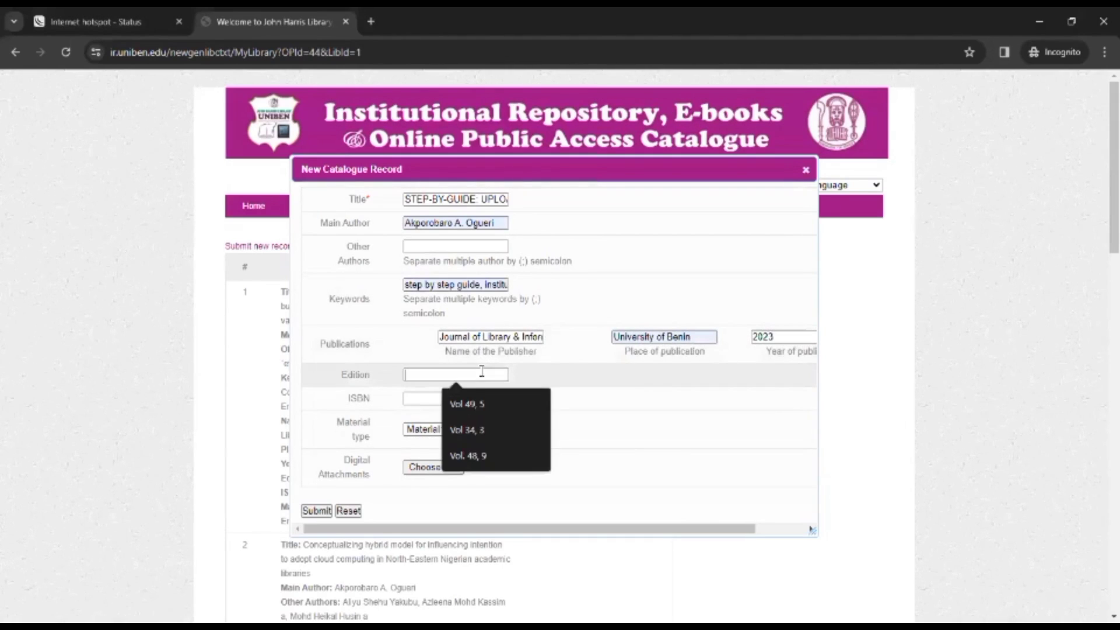
text(Vol 7)
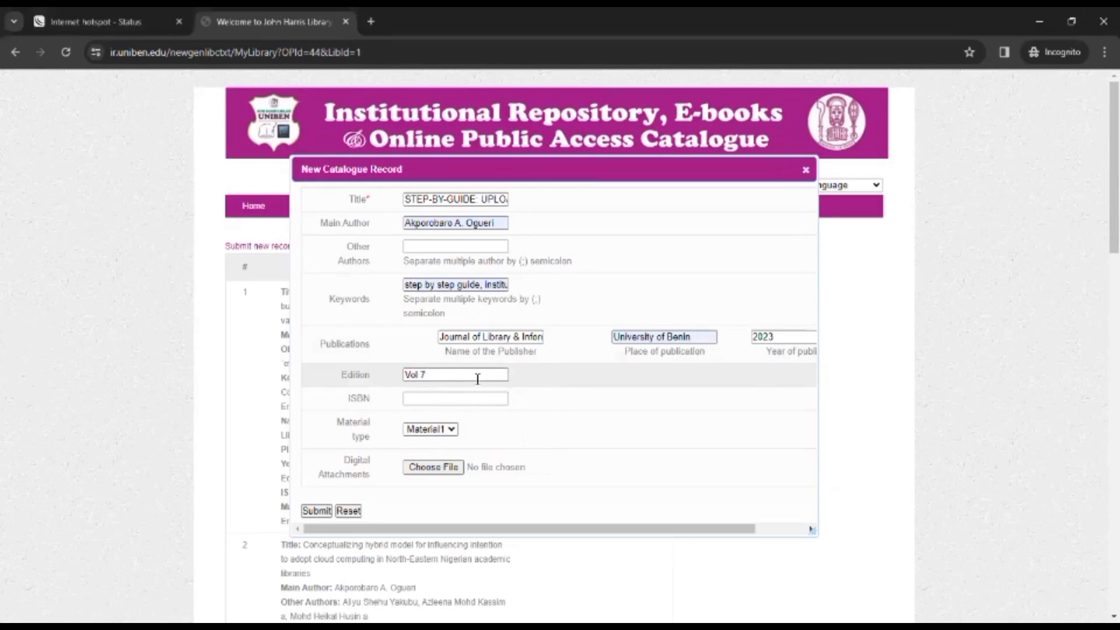
text(. 2)
click(475, 400)
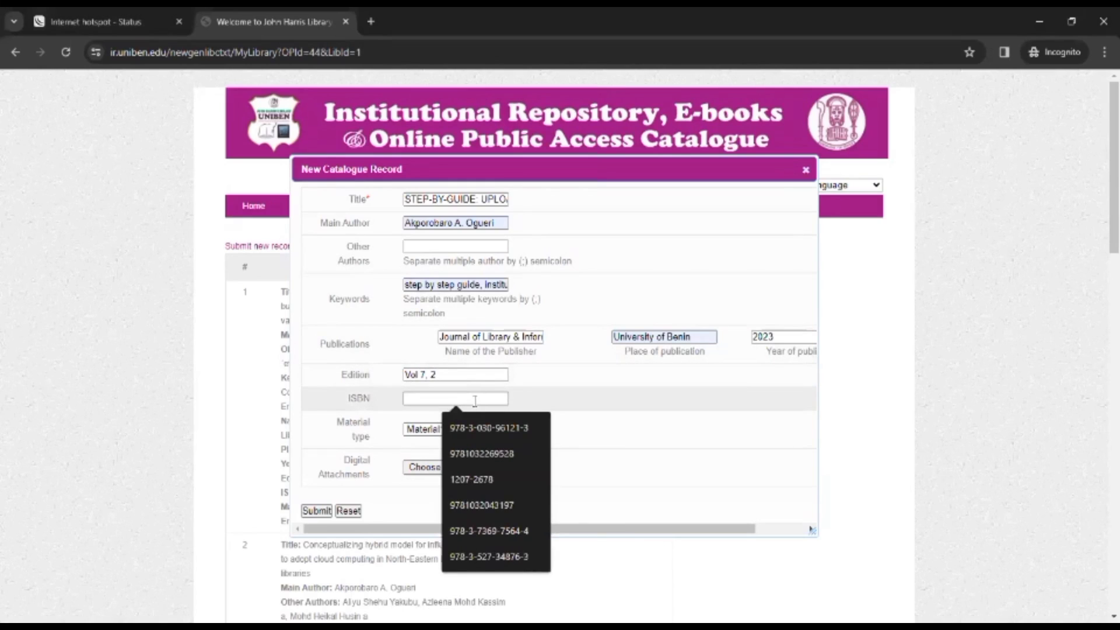
text(675)
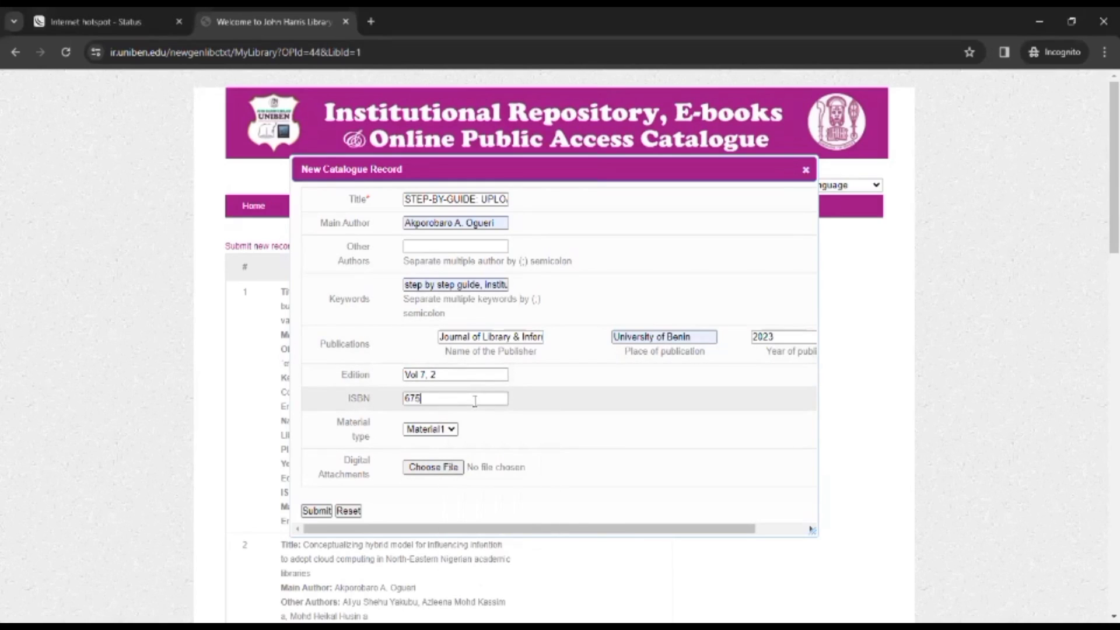
text(4-8765)
- Attach "A step by step guide to upload publications into UNIBEN repository.pdf" from the OPAC folder and submit the new record
click(434, 468)
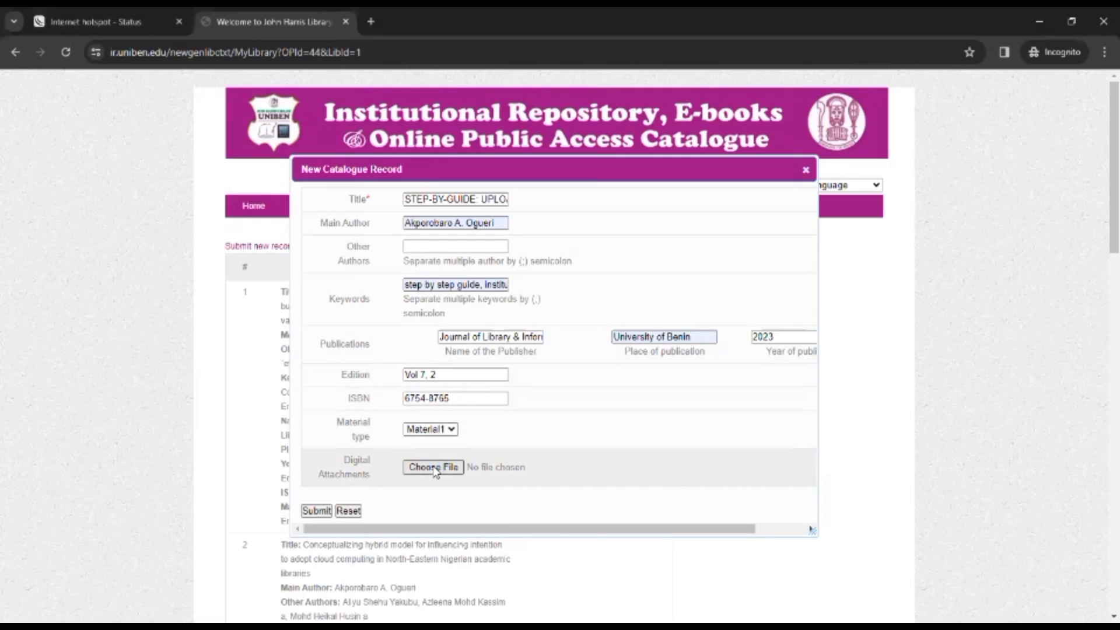
click(441, 467)
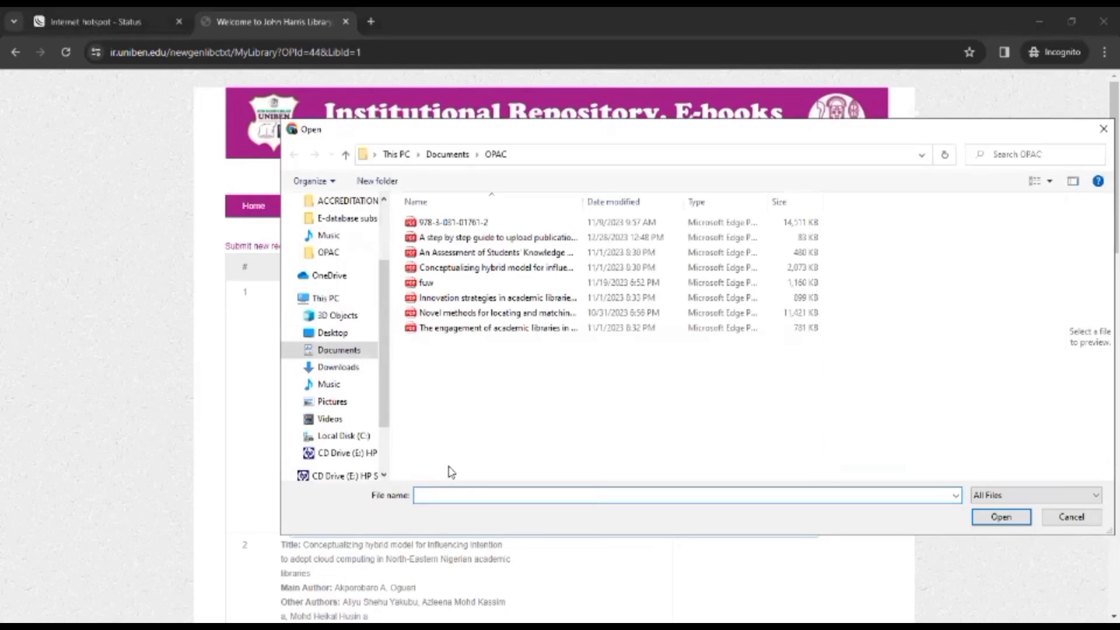
click(474, 239)
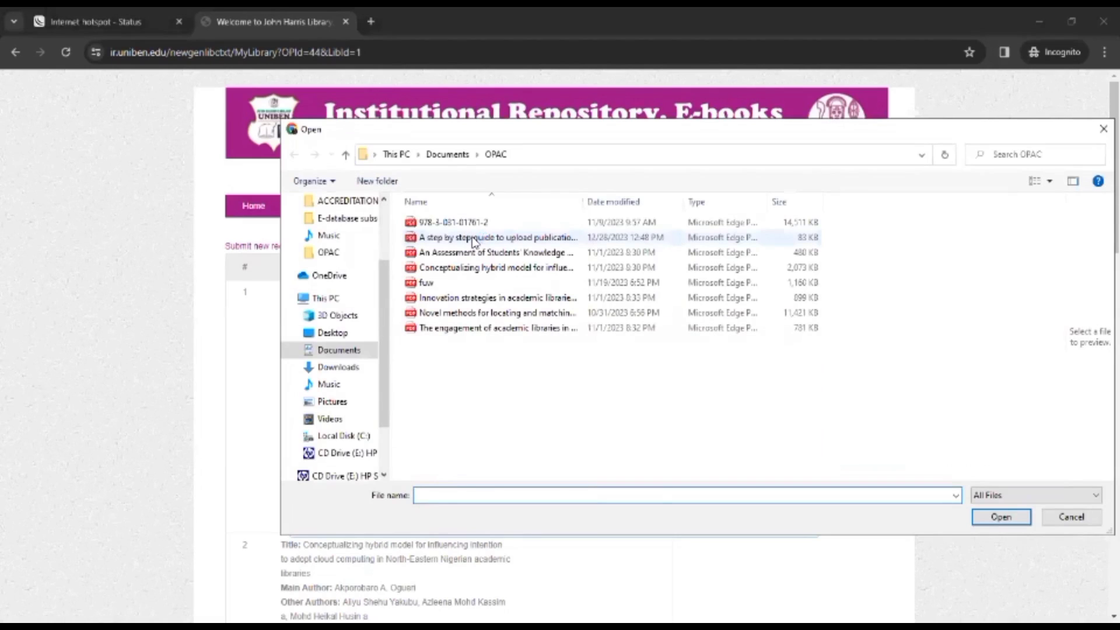
double_click(514, 242)
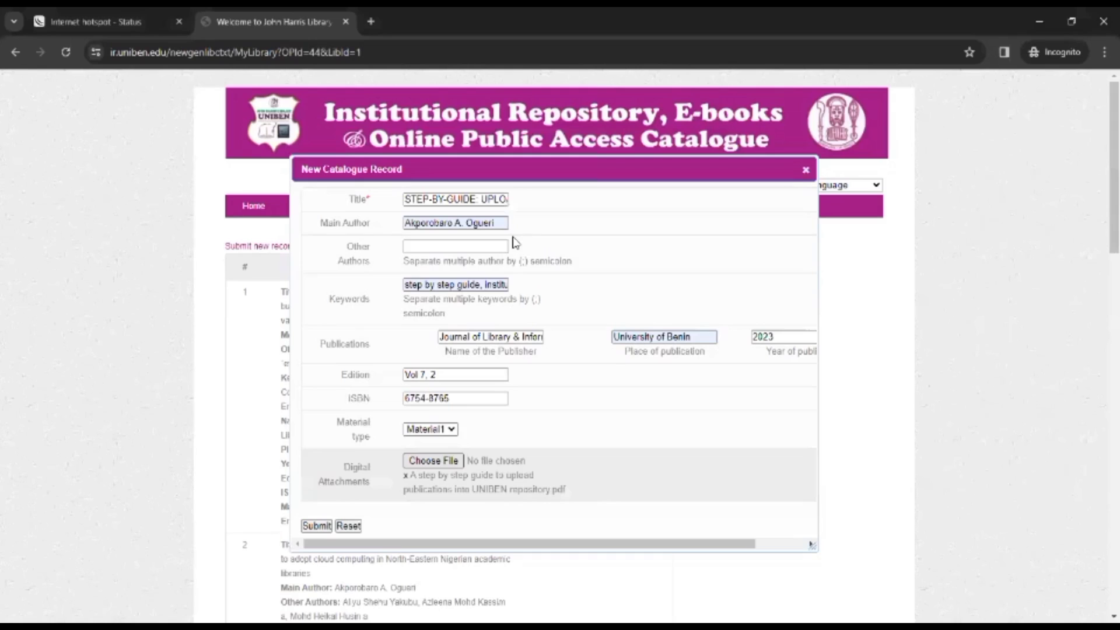
click(315, 527)
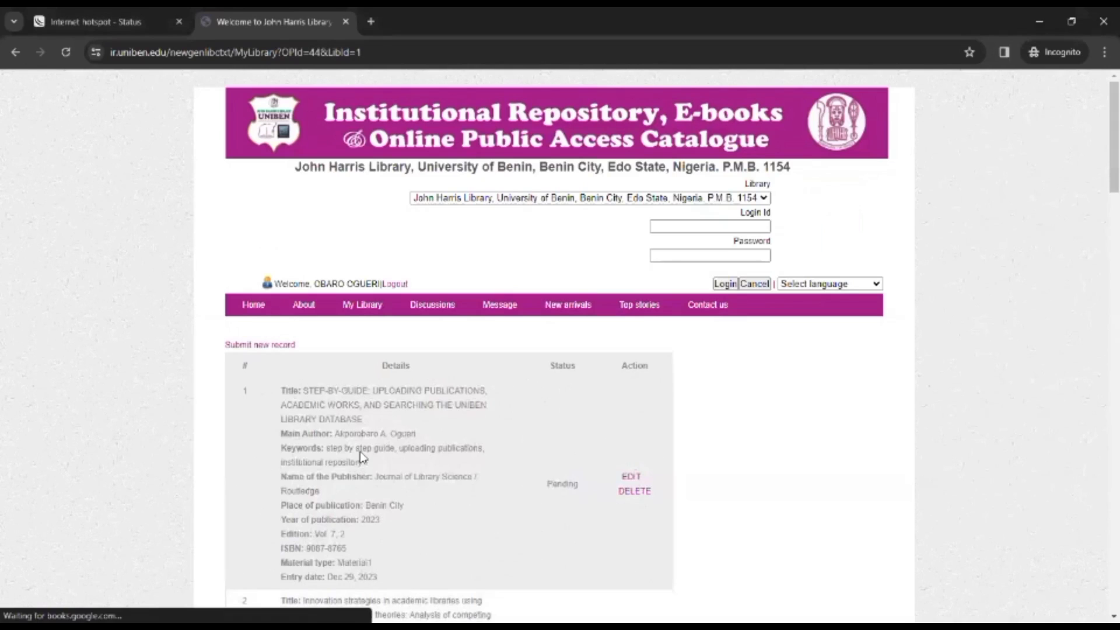
- Review the details and statuses of the submitted records and return to the catalogue's home page
scroll(536, 355, down, 5)
scroll(536, 355, up, 3)
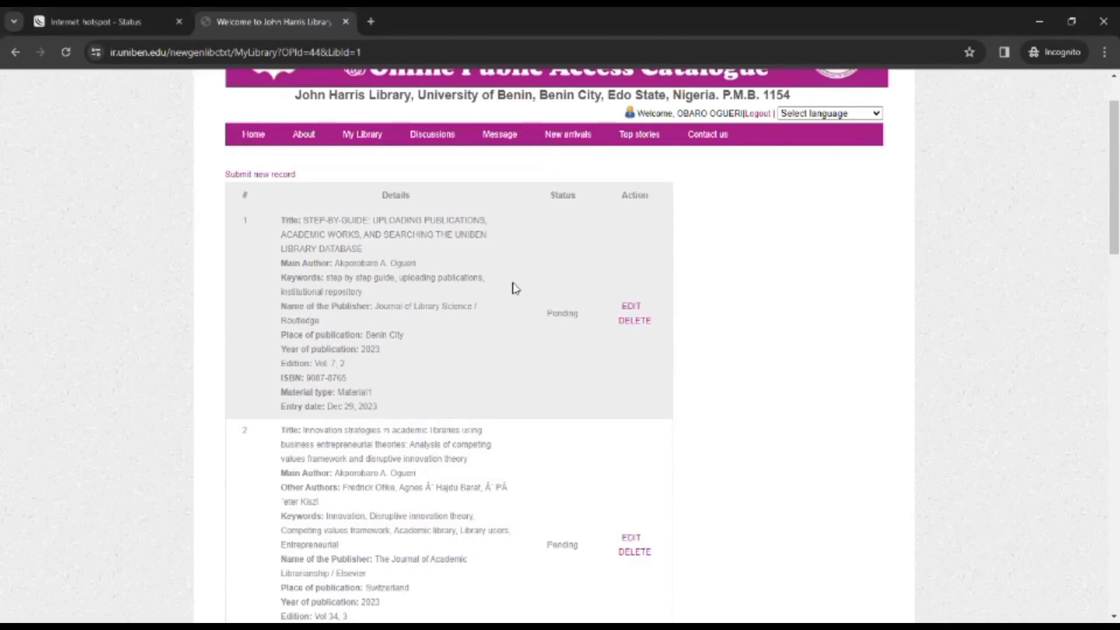
scroll(486, 274, down, 3)
scroll(486, 274, down, 3)
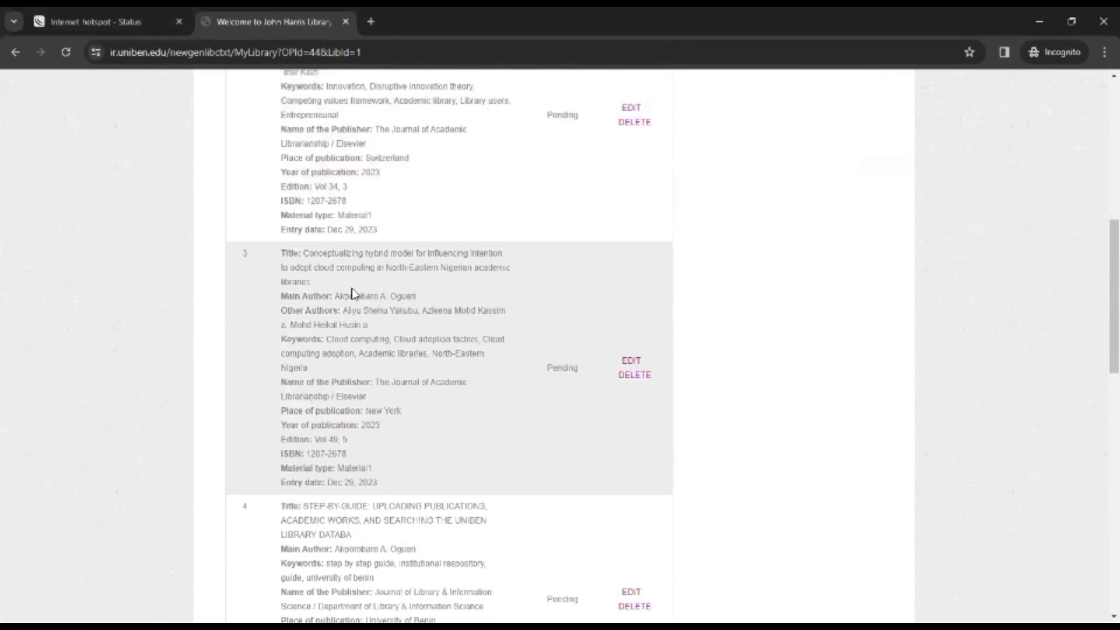
scroll(449, 280, up, 2)
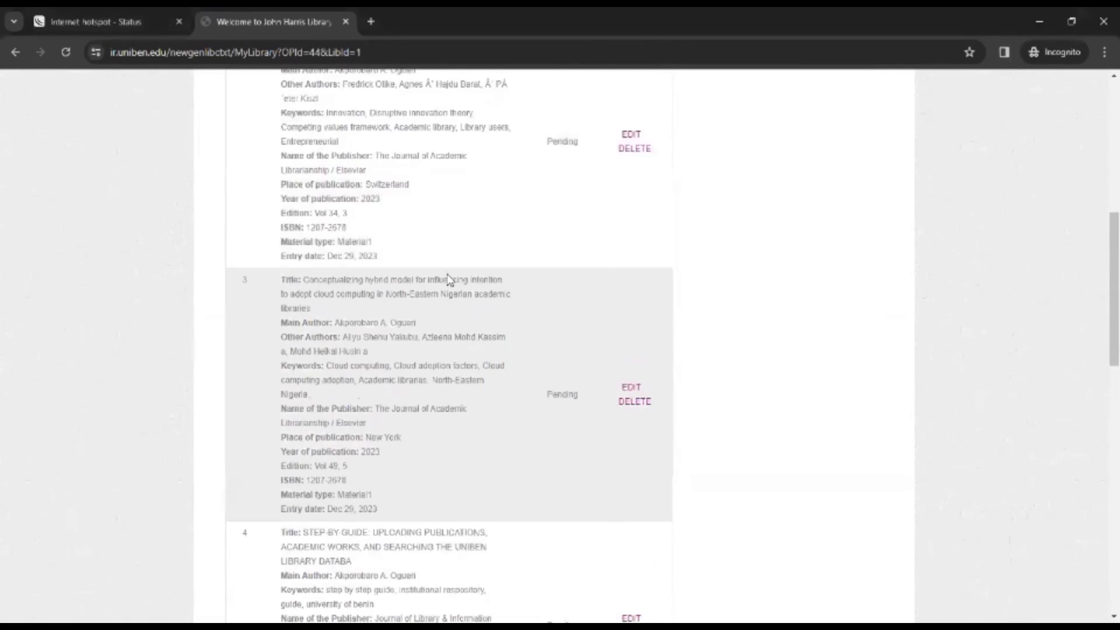
scroll(345, 196, up, 1)
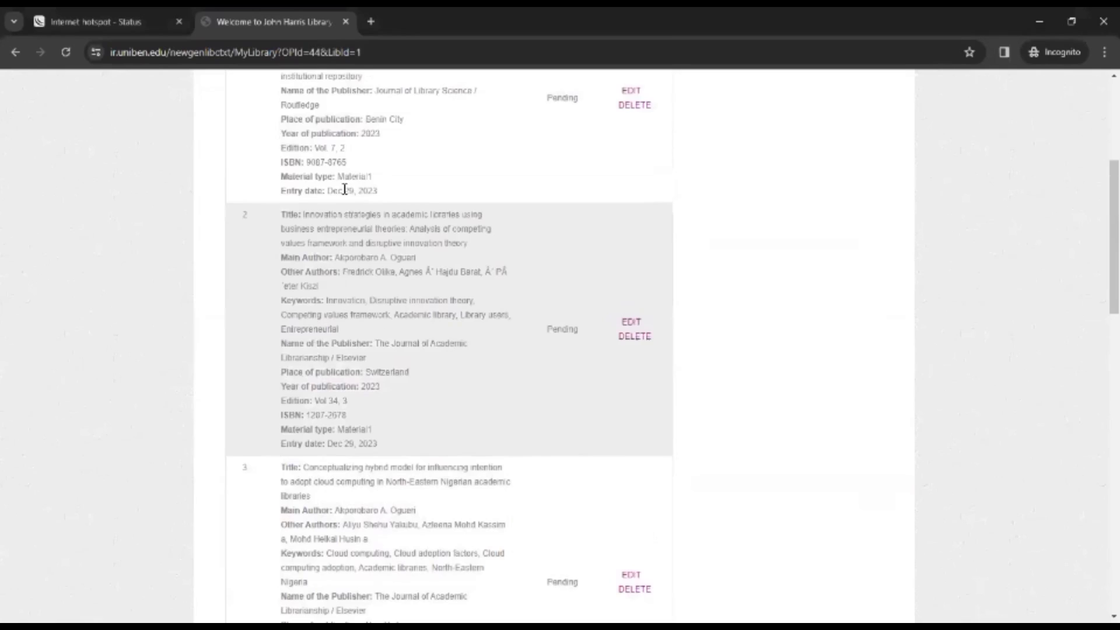
scroll(420, 232, up, 1)
scroll(420, 232, up, 3)
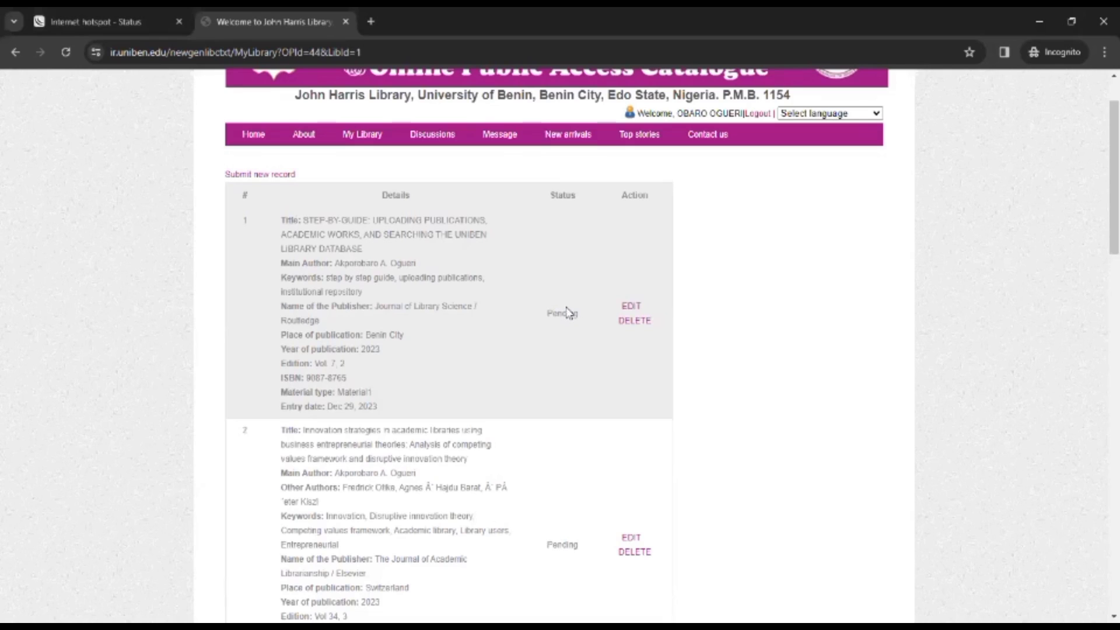
scroll(585, 308, down, 1)
scroll(614, 334, down, 5)
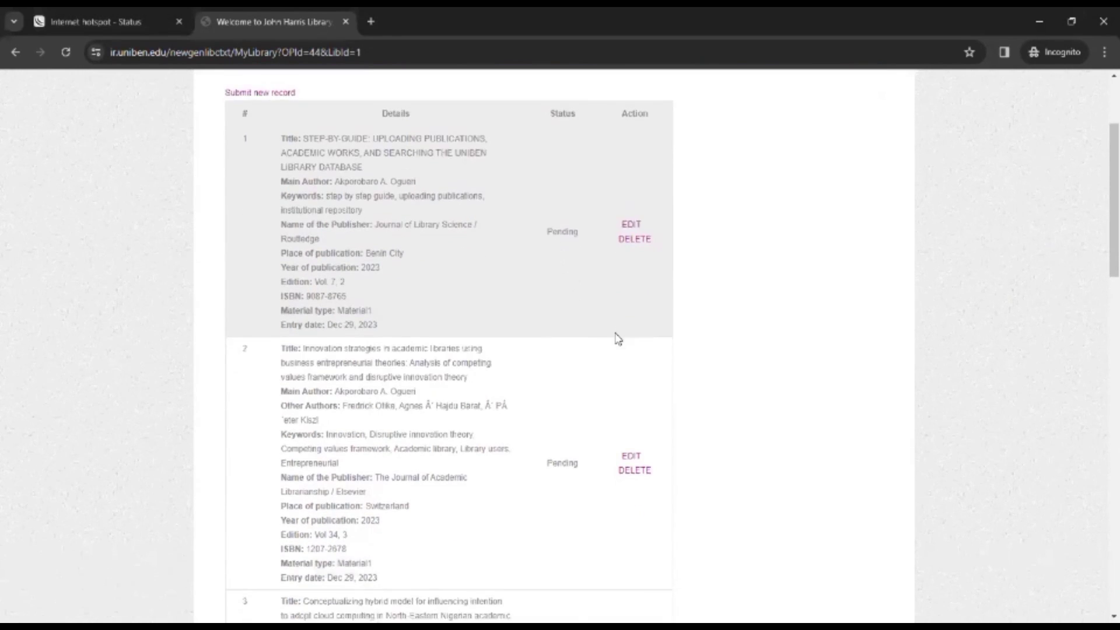
scroll(591, 367, up, 6)
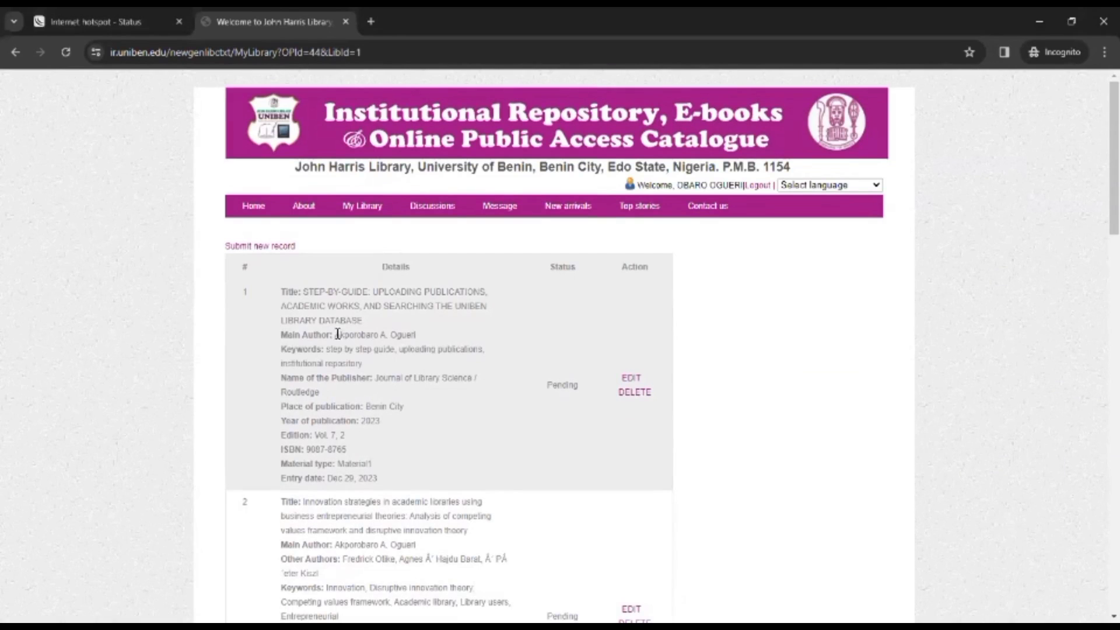
click(247, 215)
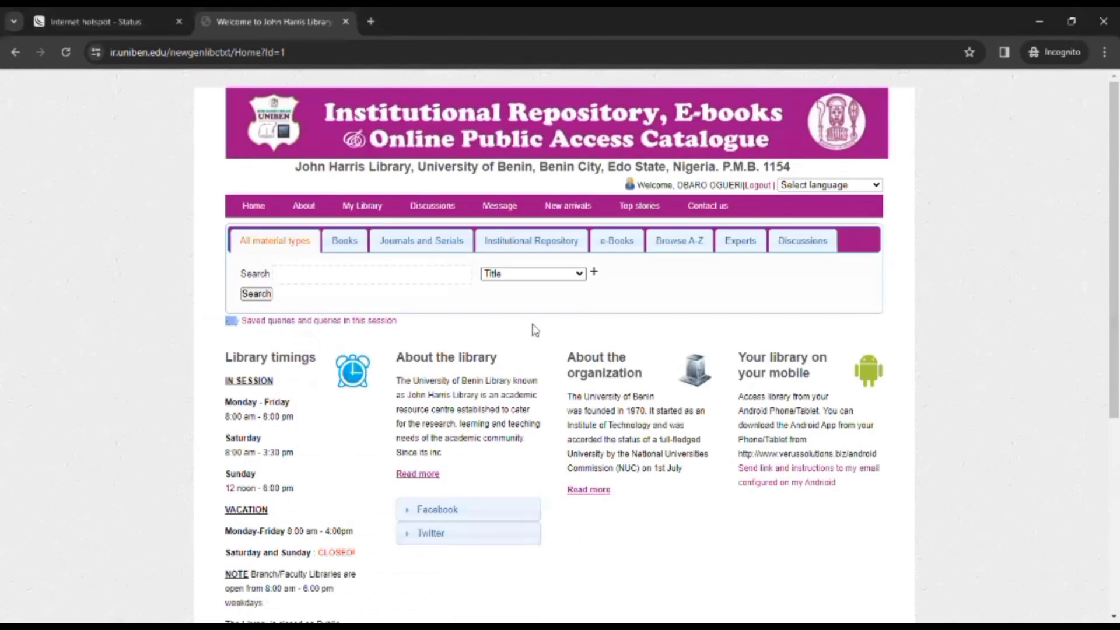
- Search the Institutional Repository by Author for records under the author's full name
click(540, 239)
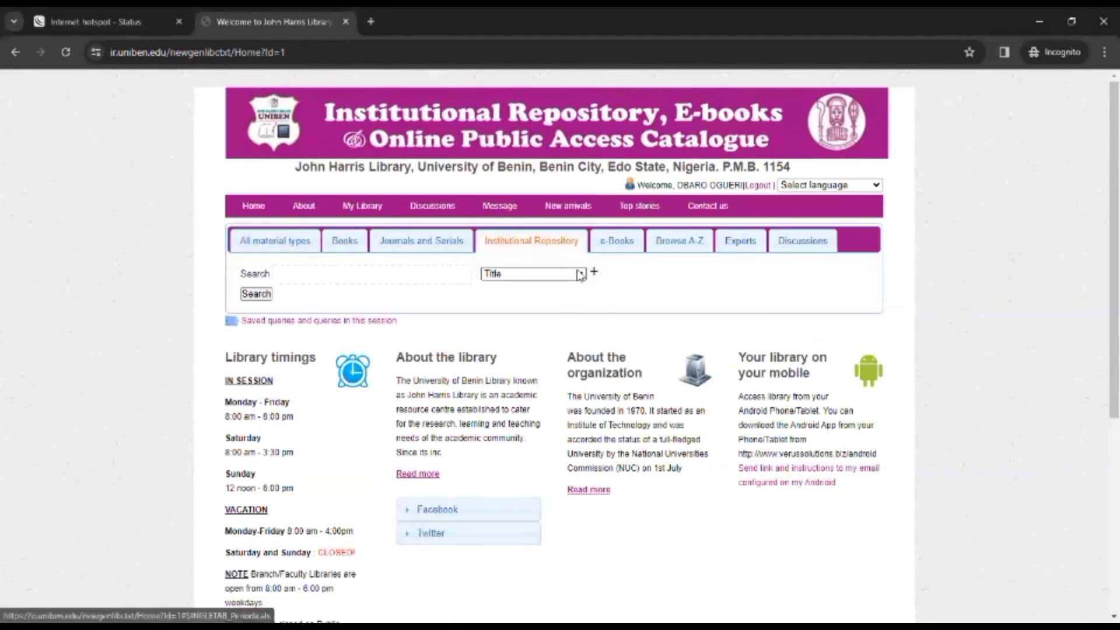
click(557, 274)
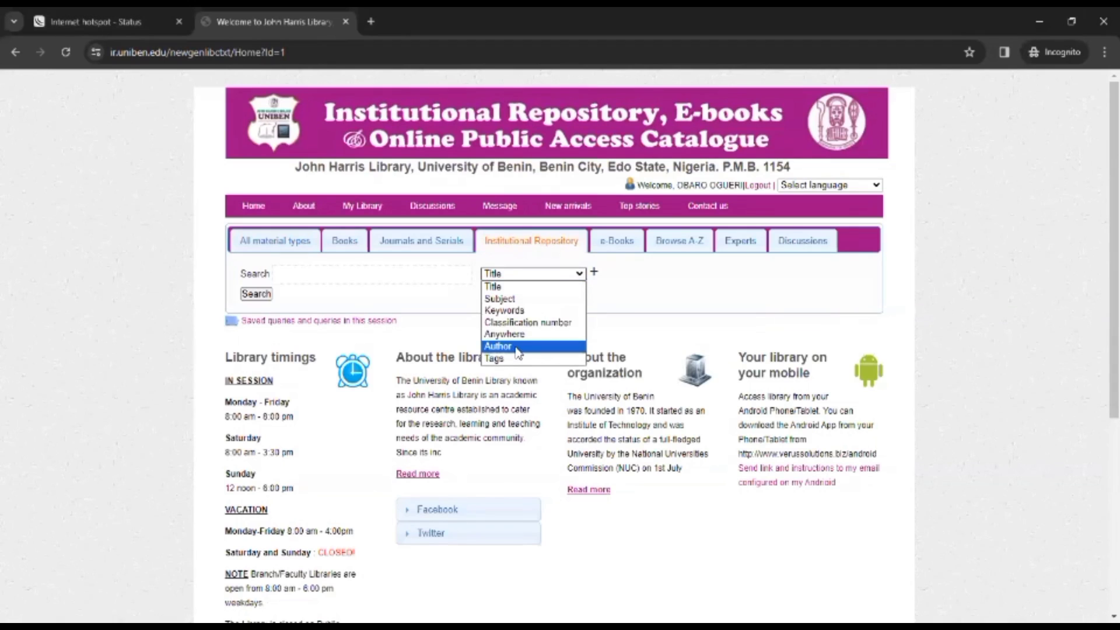
click(517, 348)
click(427, 276)
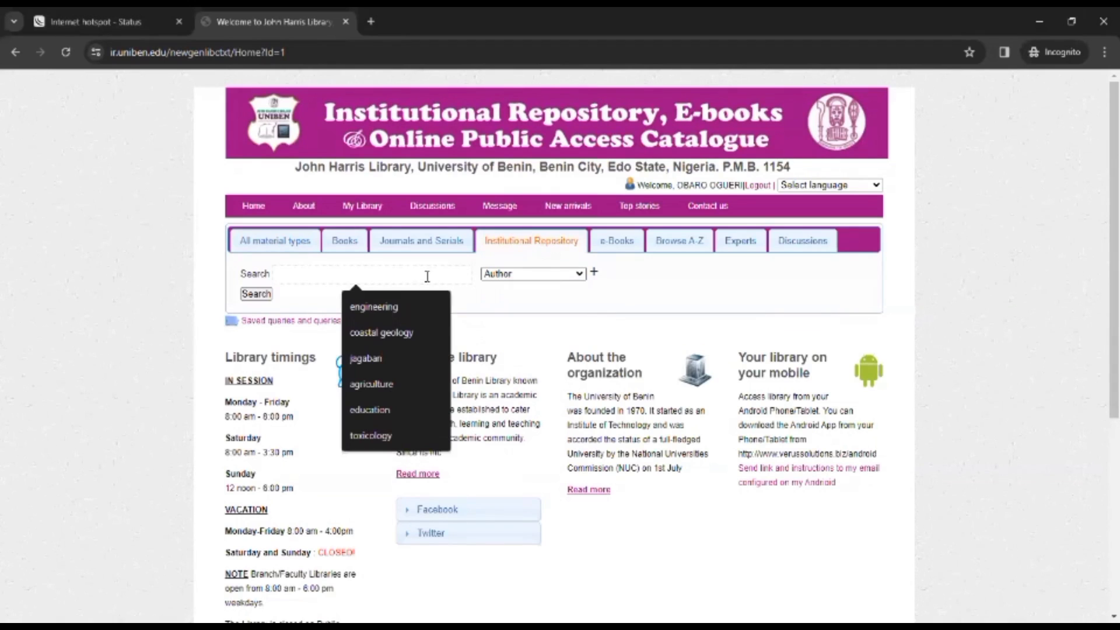
text(Akporobaro)
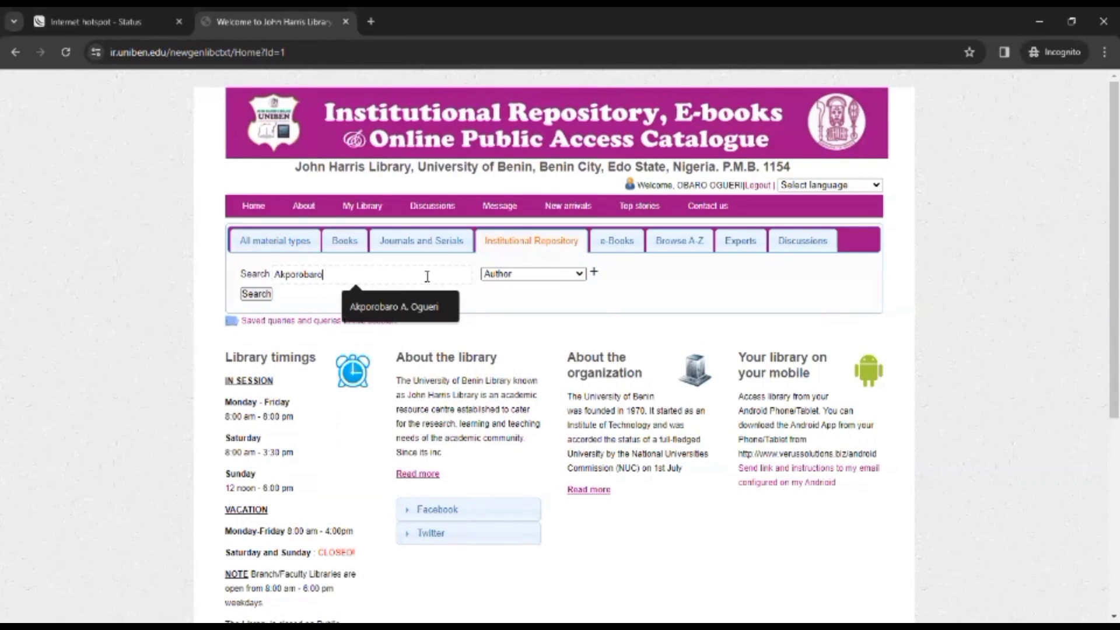
text( A. Ogueri)
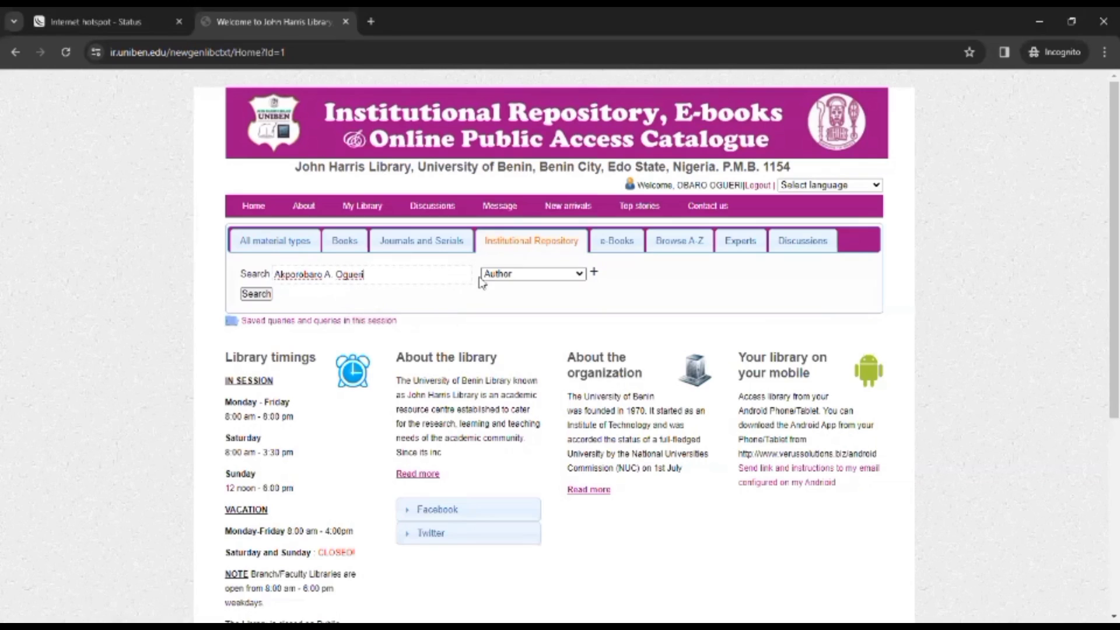
click(260, 293)
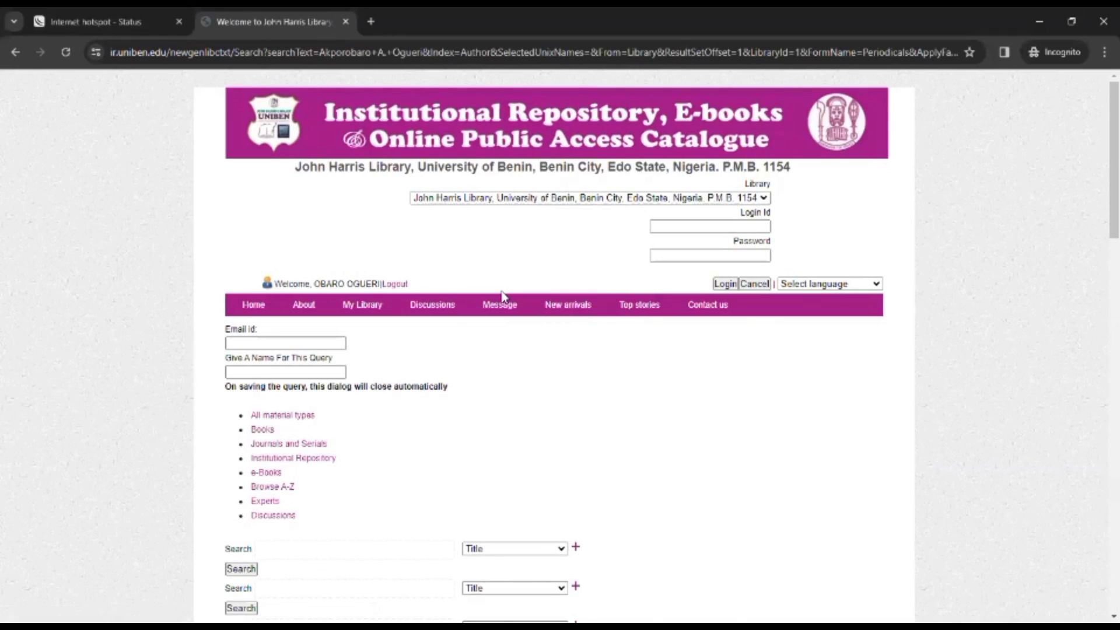
- Look through the found records and open "Conceptualizing hybrid model for influencing intention to adopt cloud computing.pdf" from its record
scroll(549, 367, down, 7)
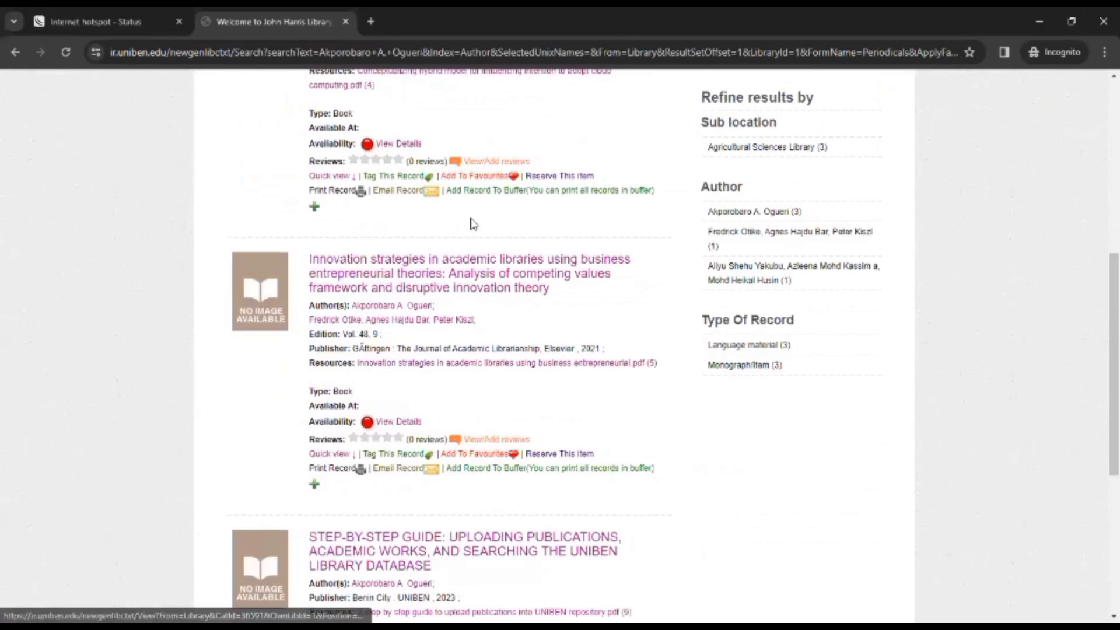
scroll(478, 237, down, 4)
scroll(471, 226, up, 4)
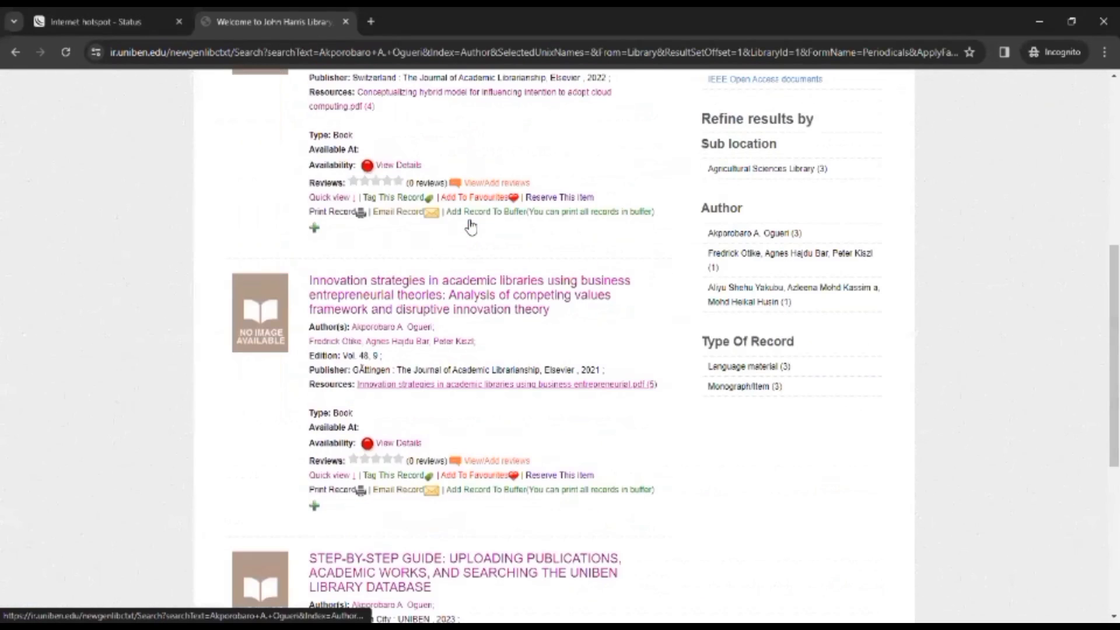
scroll(471, 219, up, 3)
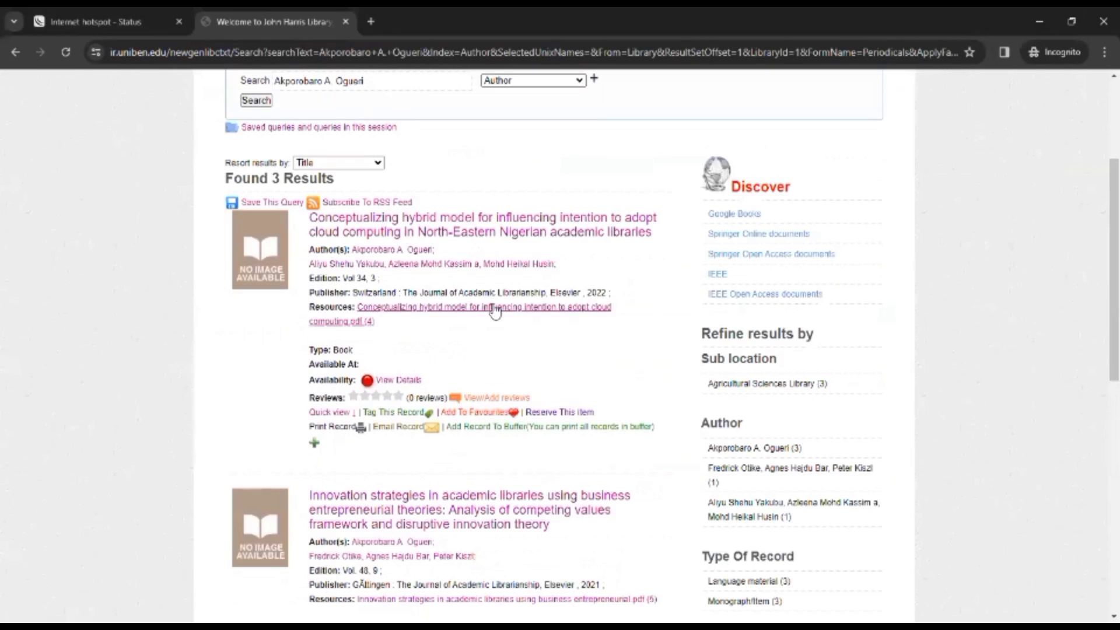
scroll(490, 329, down, 1)
scroll(488, 326, up, 1)
scroll(486, 321, down, 3)
scroll(484, 320, up, 2)
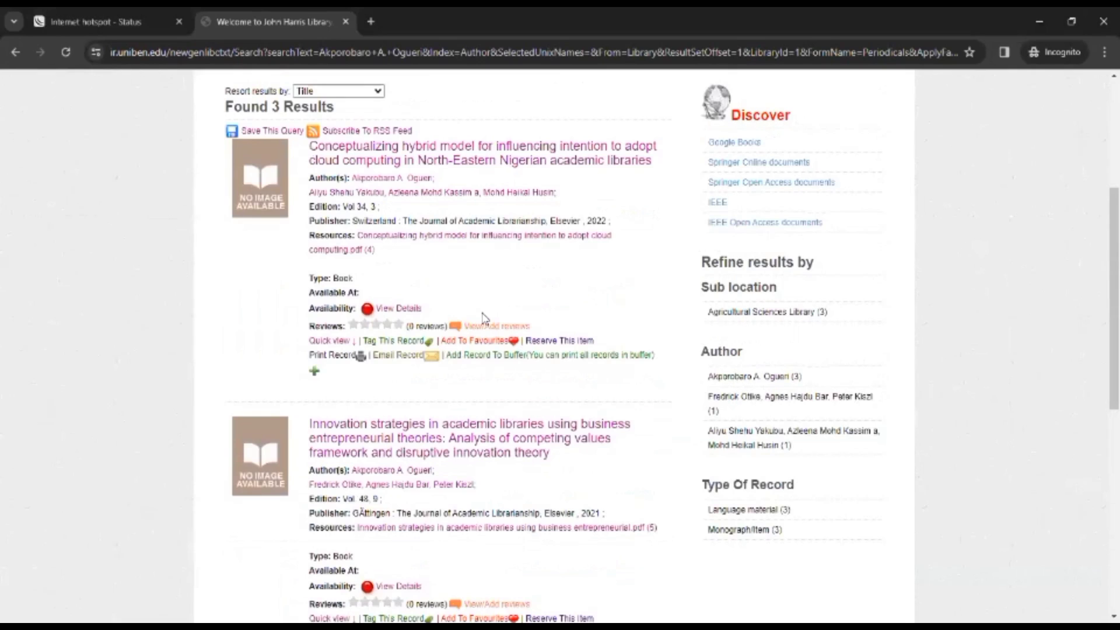
scroll(483, 318, up, 1)
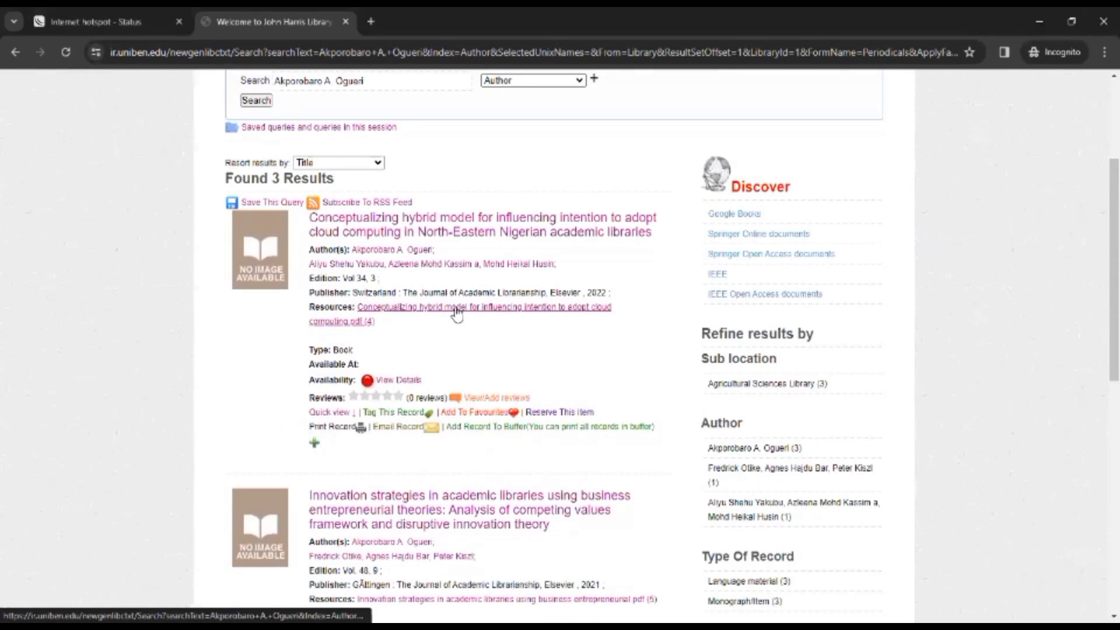
click(457, 308)
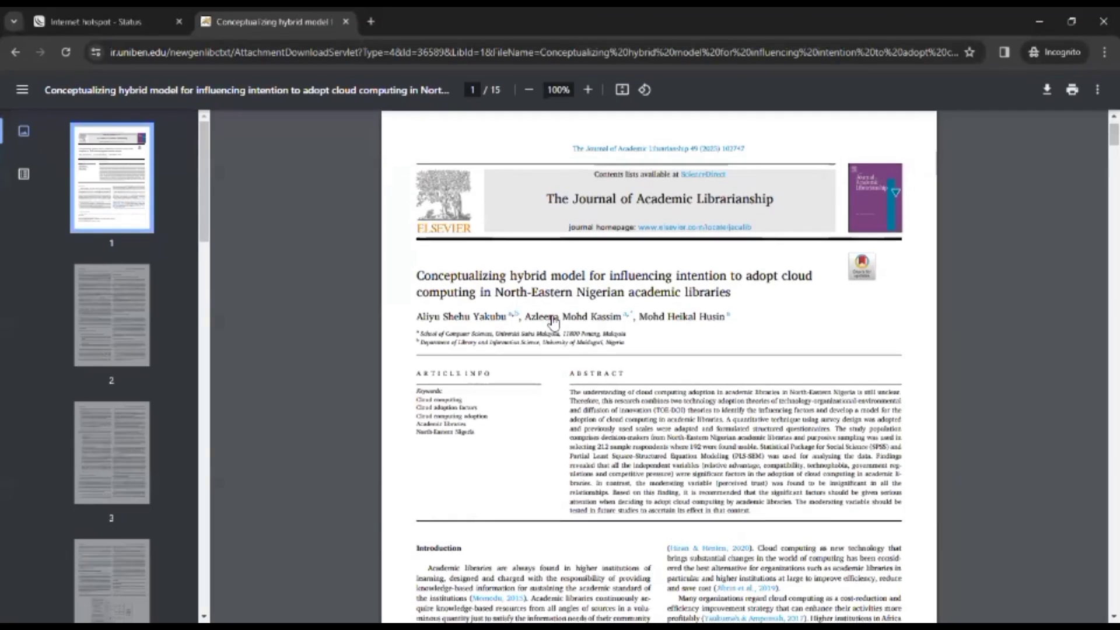
- Skim the pages of the cloud computing article, including its research model, tables and conclusion, and return to its first page
scroll(553, 322, down, 10)
scroll(555, 314, down, 9)
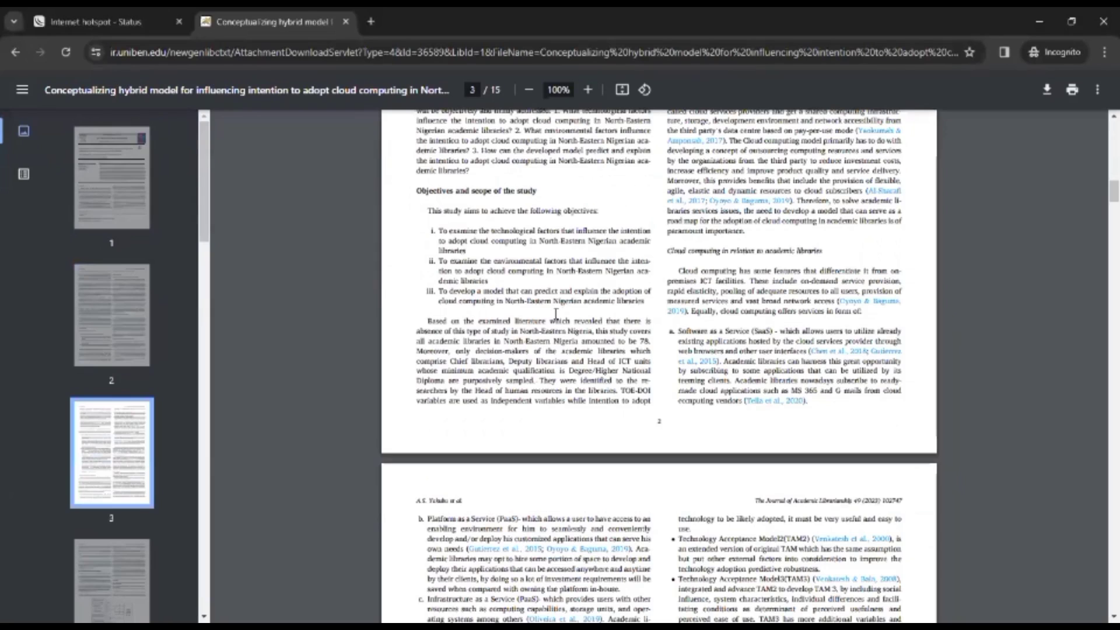
scroll(555, 314, down, 15)
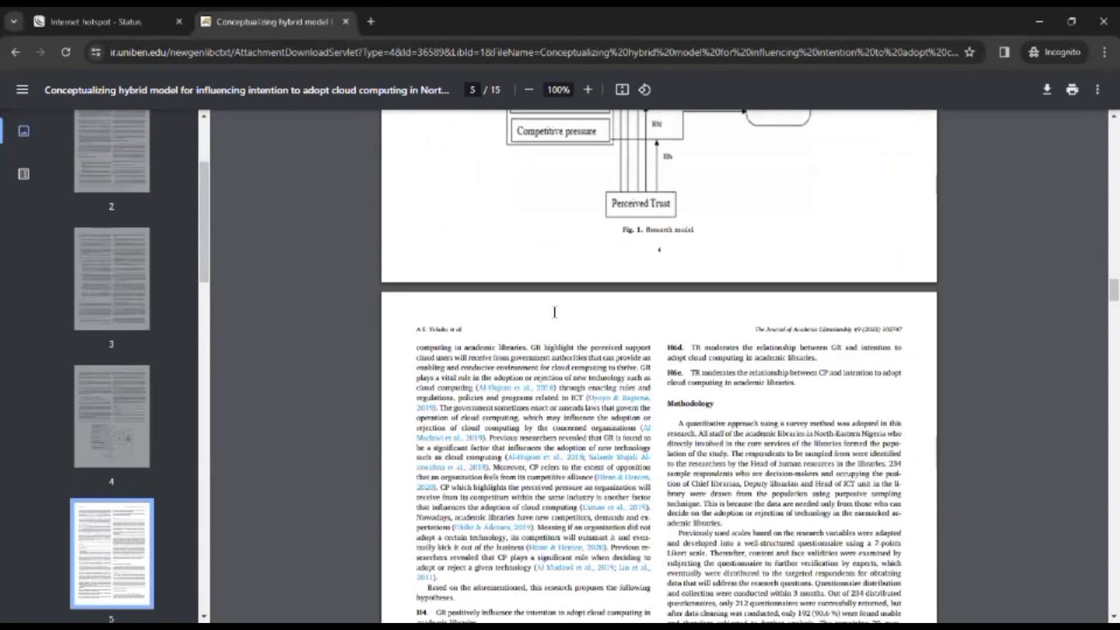
scroll(555, 312, down, 12)
scroll(553, 309, down, 4)
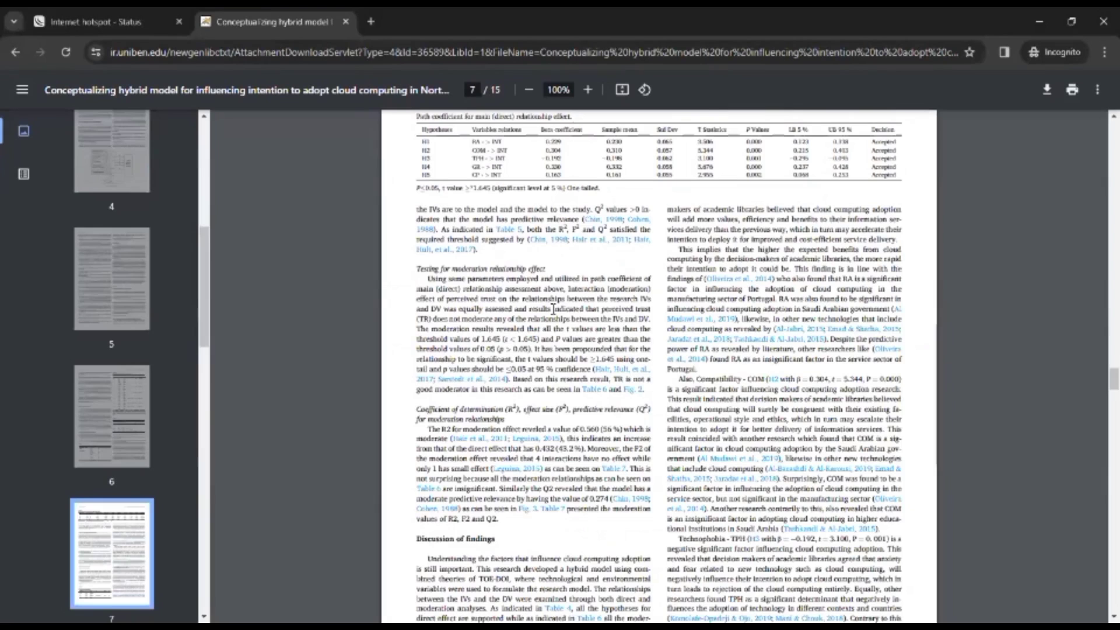
scroll(553, 309, down, 15)
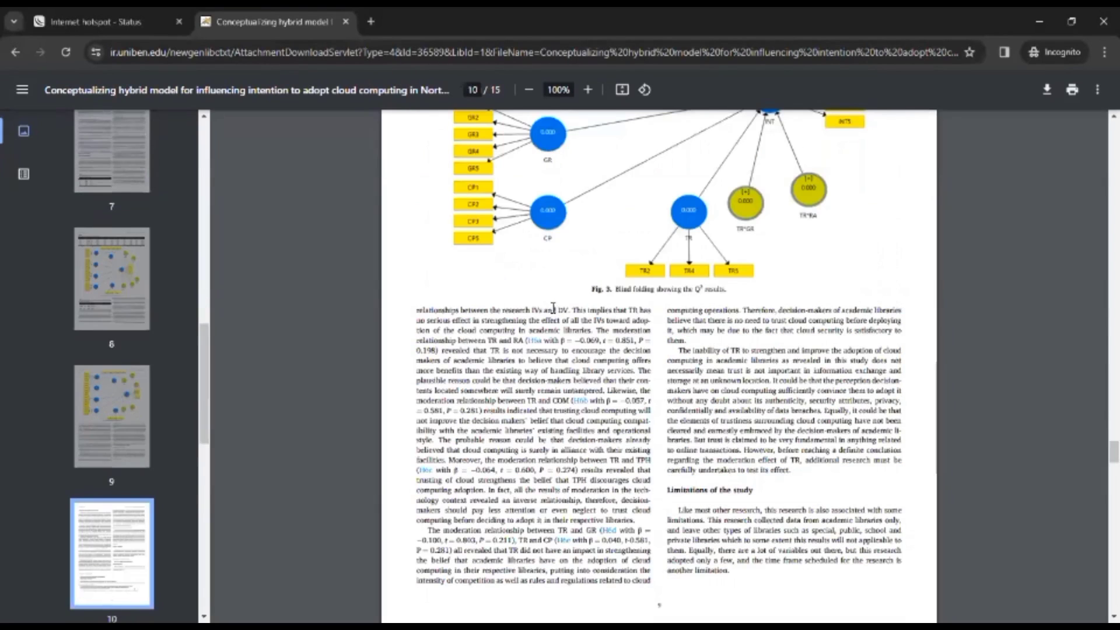
scroll(553, 309, down, 6)
scroll(548, 310, up, 3)
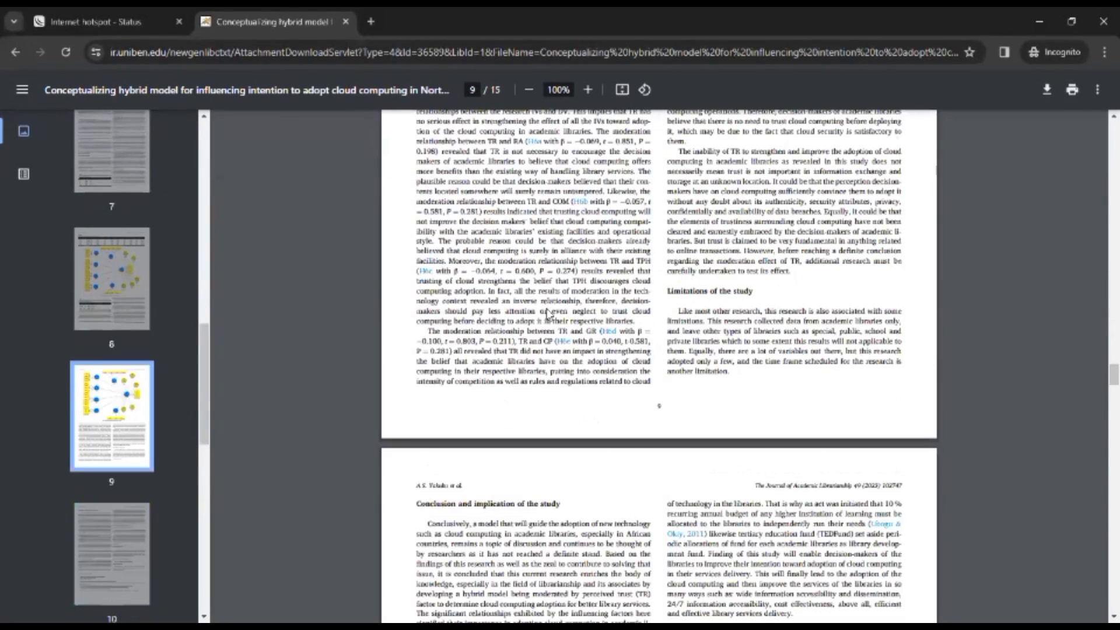
scroll(548, 311, up, 18)
scroll(592, 257, up, 15)
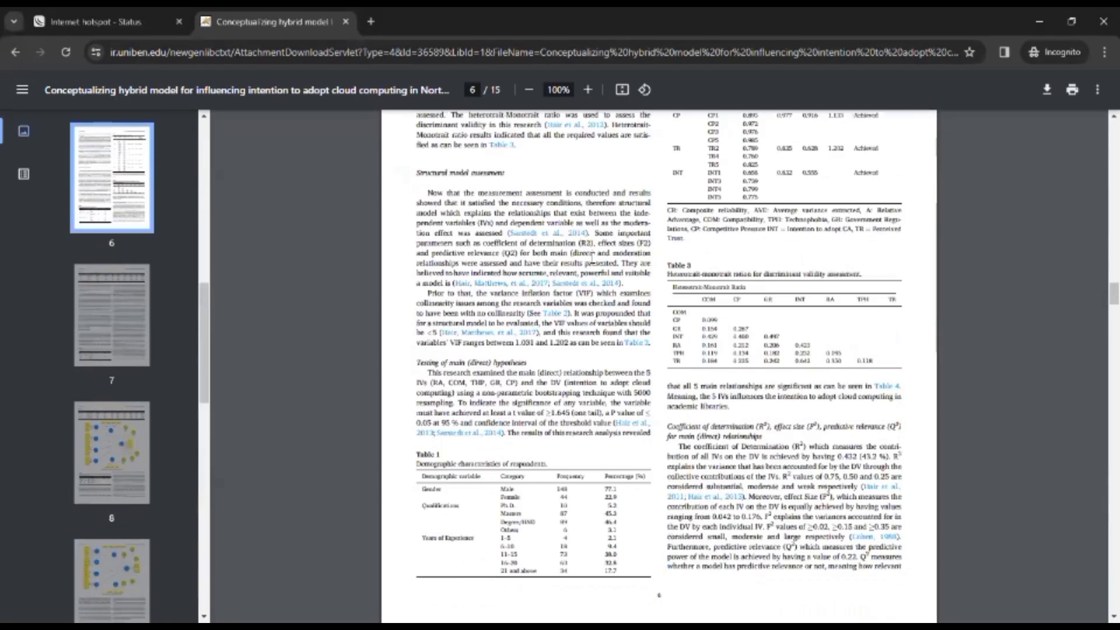
scroll(592, 255, up, 6)
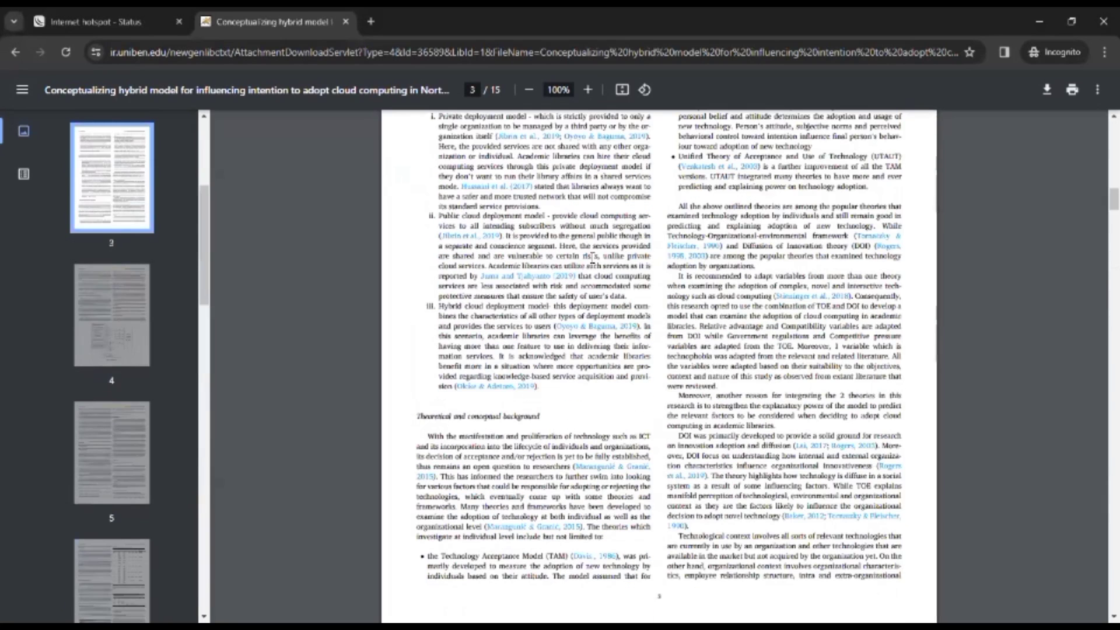
scroll(592, 255, up, 20)
scroll(591, 255, up, 4)
scroll(614, 250, up, 2)
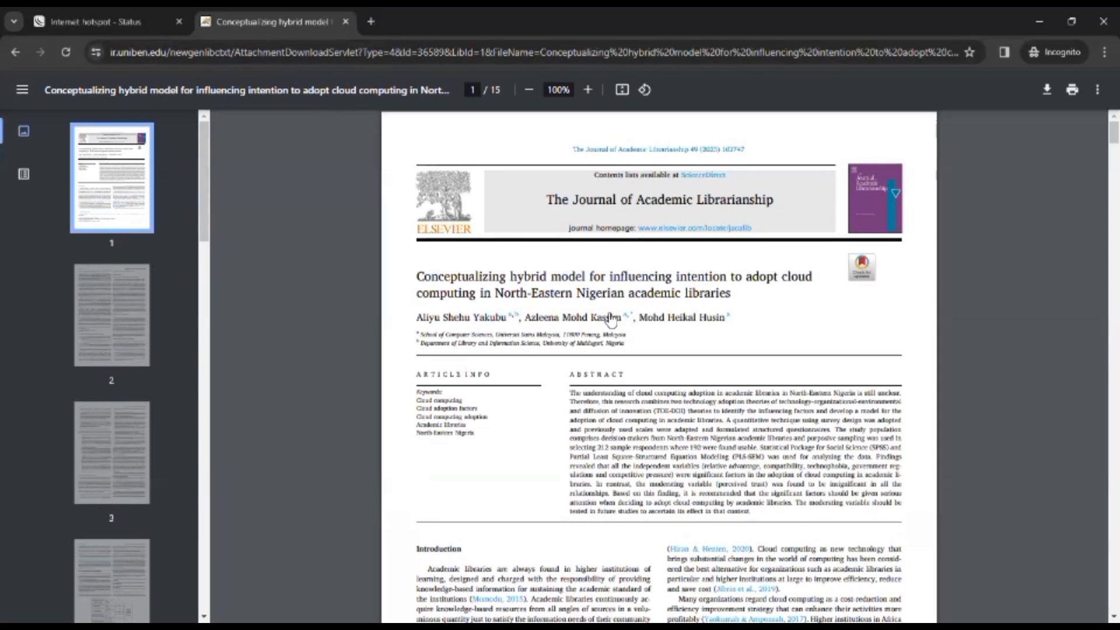
- Go back to the search results and open "Innovation strategies in academic libraries using business entrepreneurial.pdf" from its record
key(alt+Left)
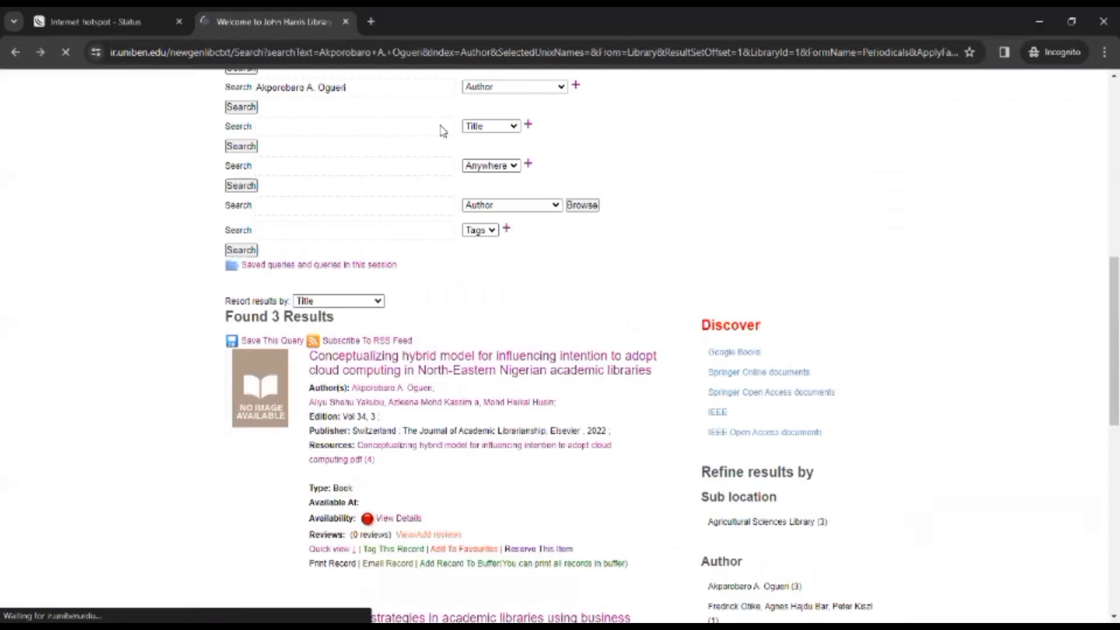
scroll(494, 382, down, 8)
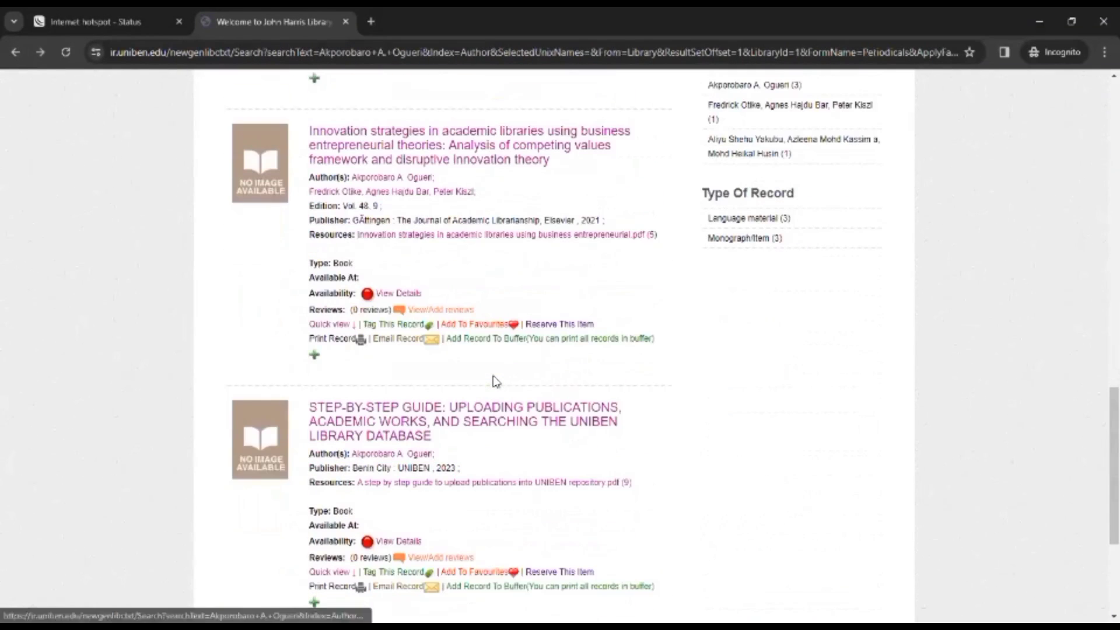
scroll(494, 382, down, 5)
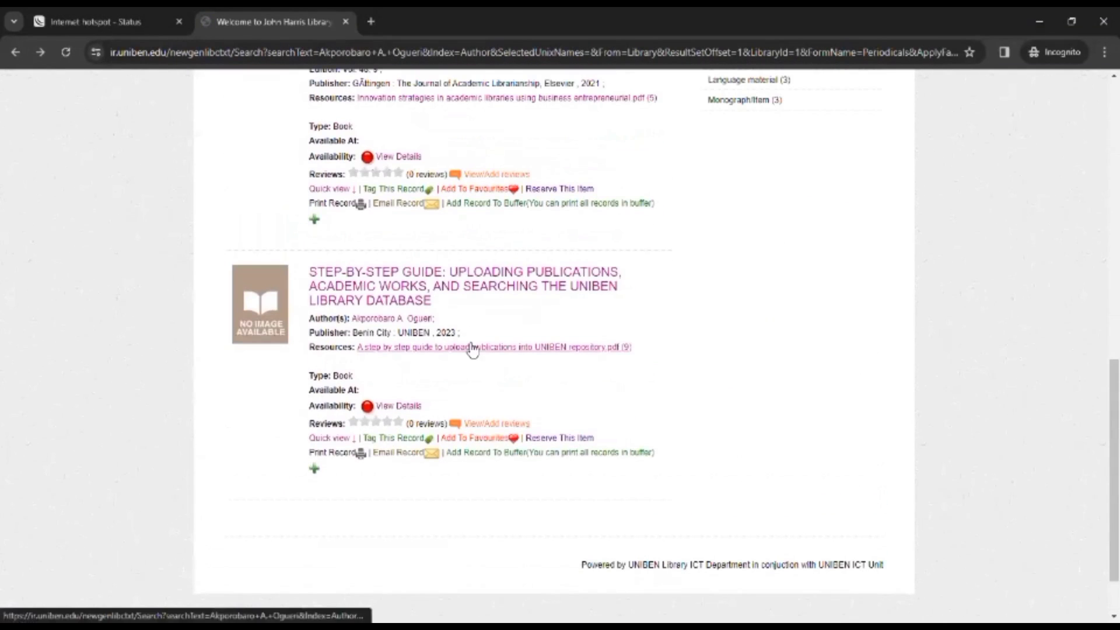
scroll(461, 327, up, 5)
scroll(425, 252, down, 3)
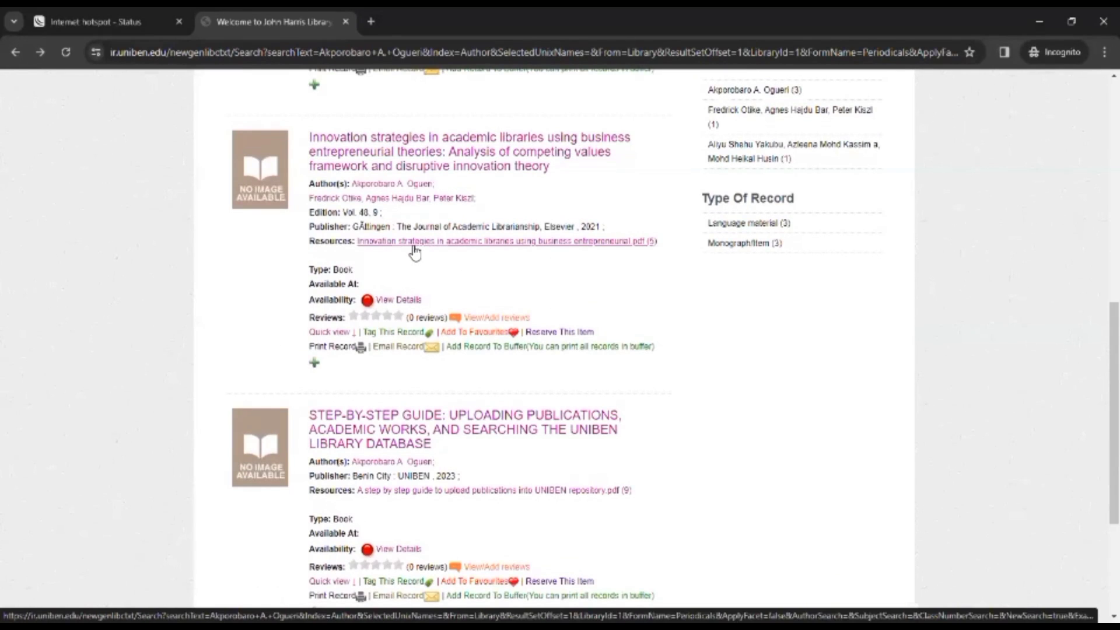
click(415, 251)
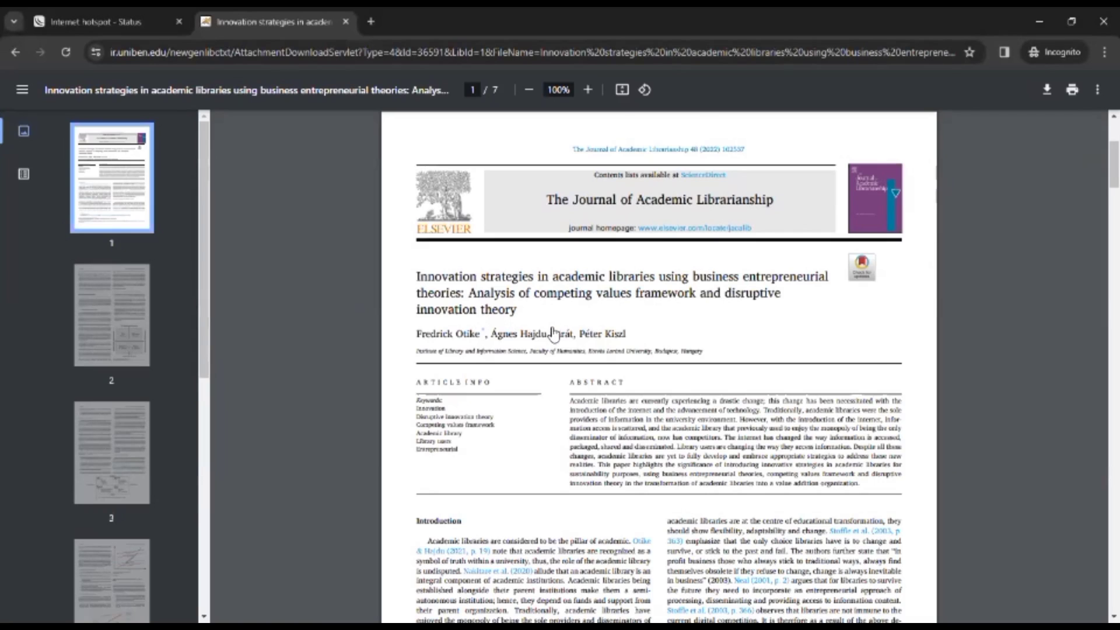
- Examine the innovation strategies article's abstract, competing values framework and disruptive innovation sections
scroll(553, 334, down, 8)
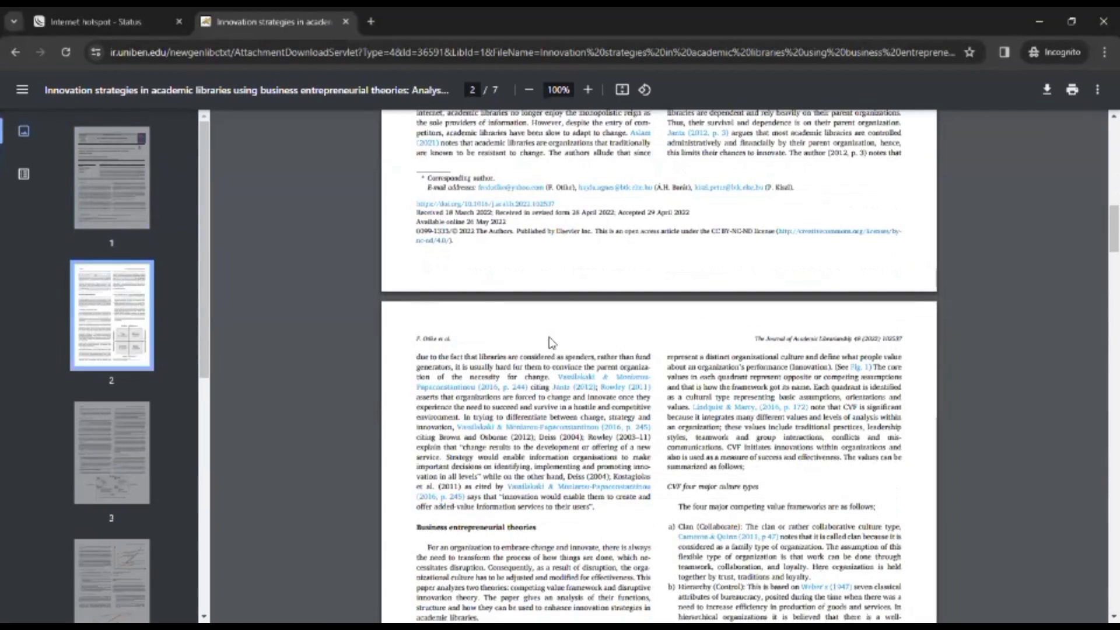
scroll(551, 341, down, 10)
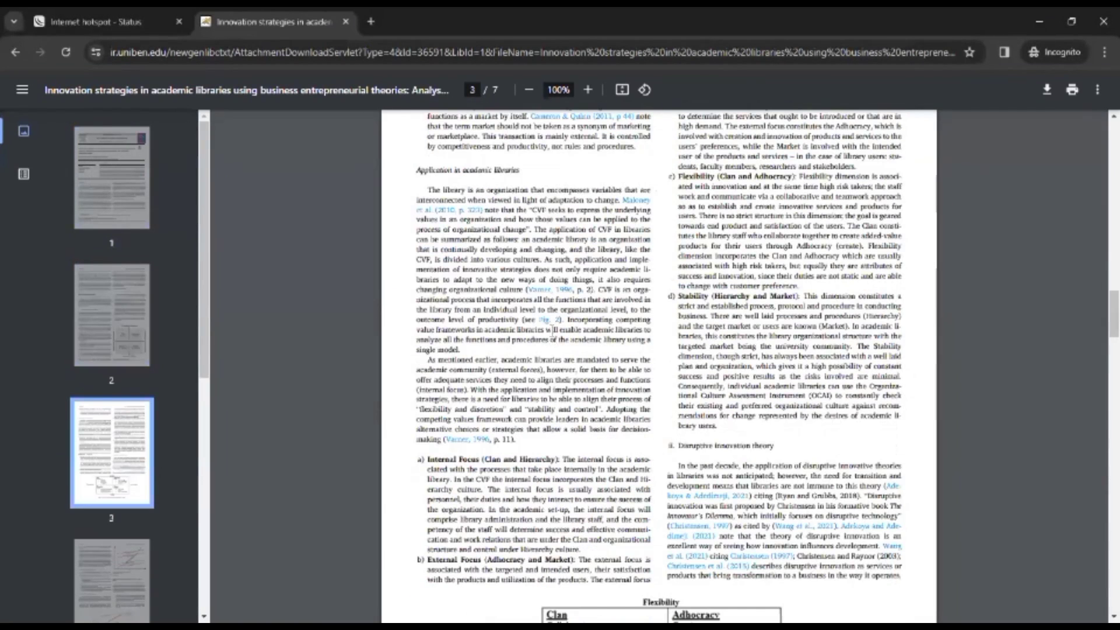
scroll(553, 334, up, 15)
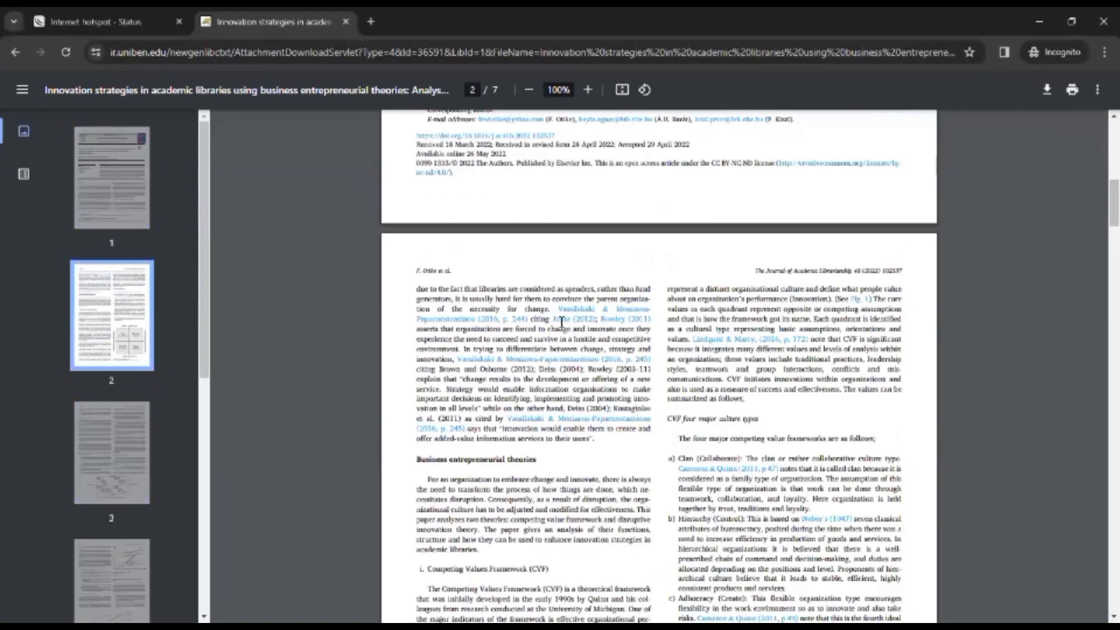
scroll(561, 322, up, 5)
scroll(561, 321, up, 2)
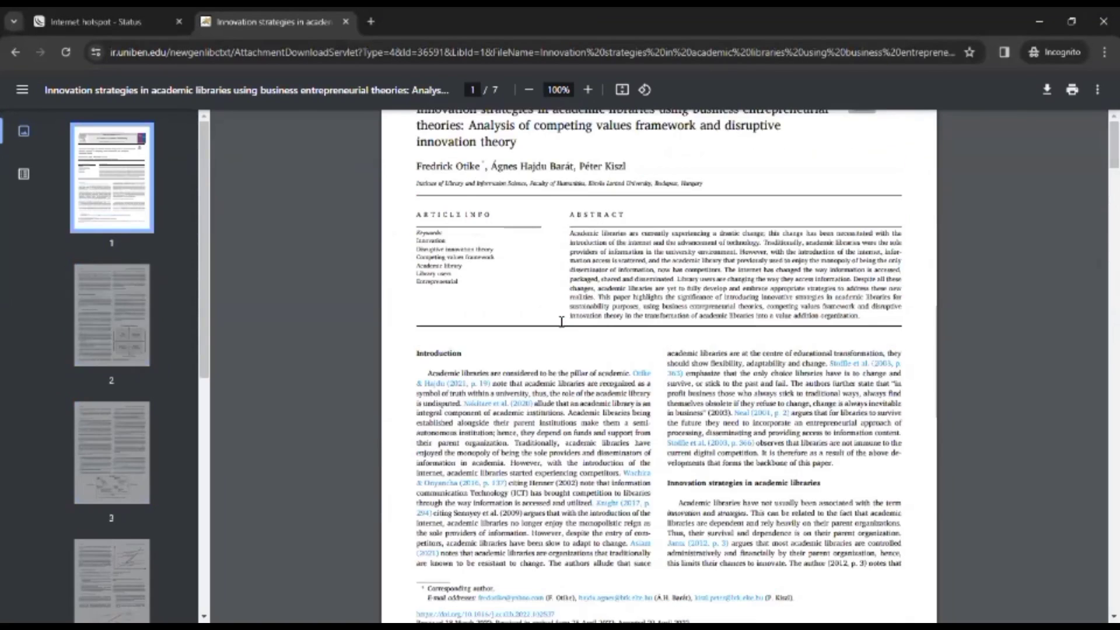
scroll(561, 322, up, 4)
scroll(560, 330, down, 5)
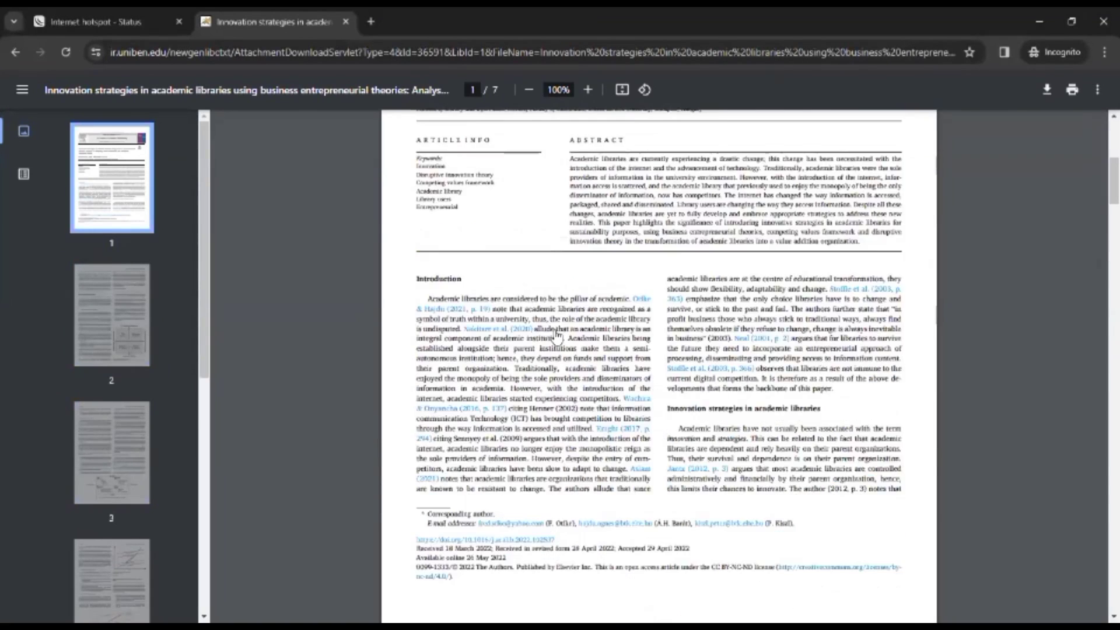
scroll(557, 334, down, 3)
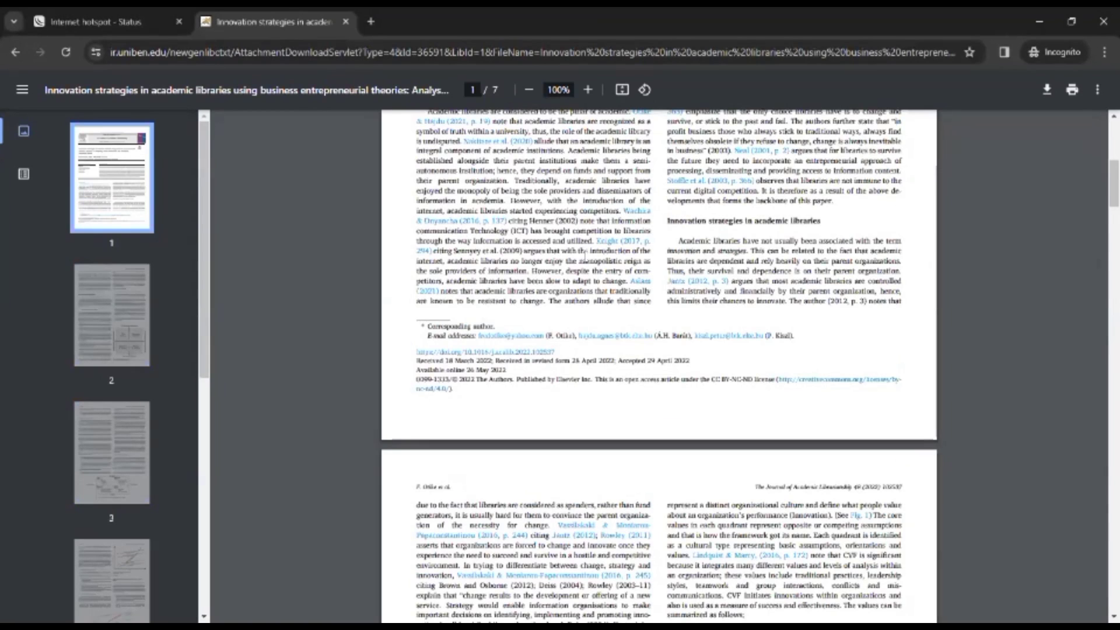
scroll(582, 264, down, 1)
scroll(582, 264, down, 4)
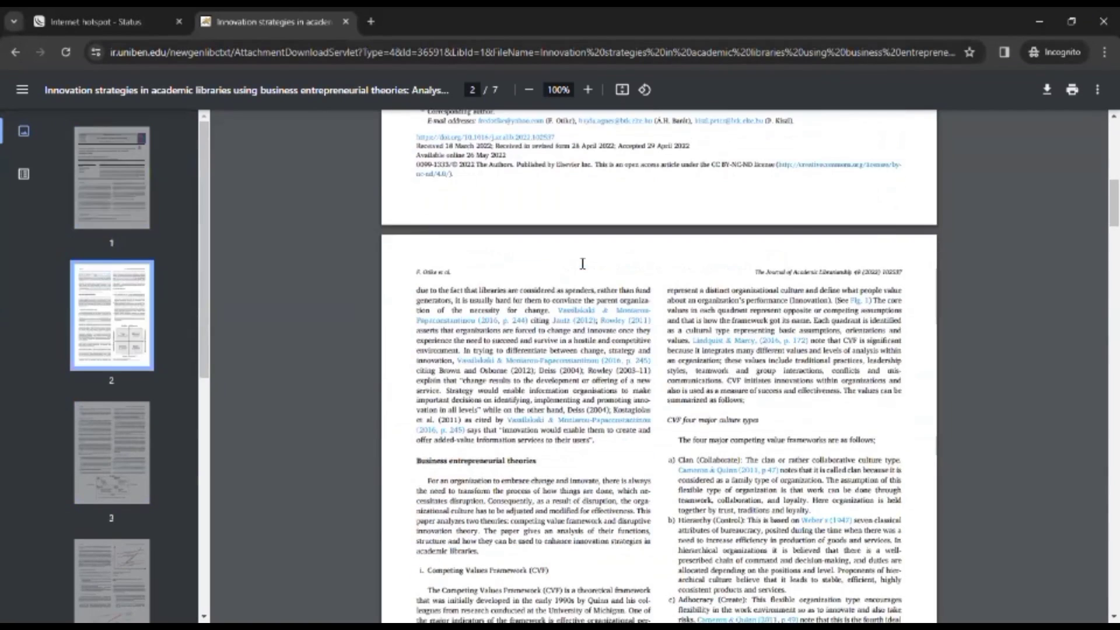
scroll(582, 264, down, 13)
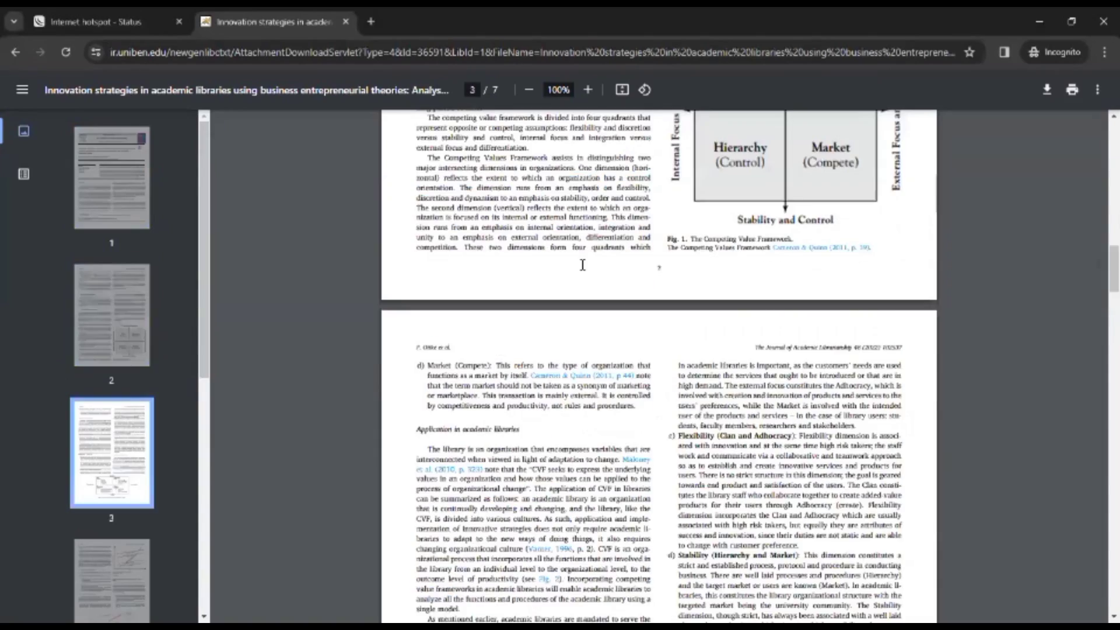
scroll(493, 186, down, 7)
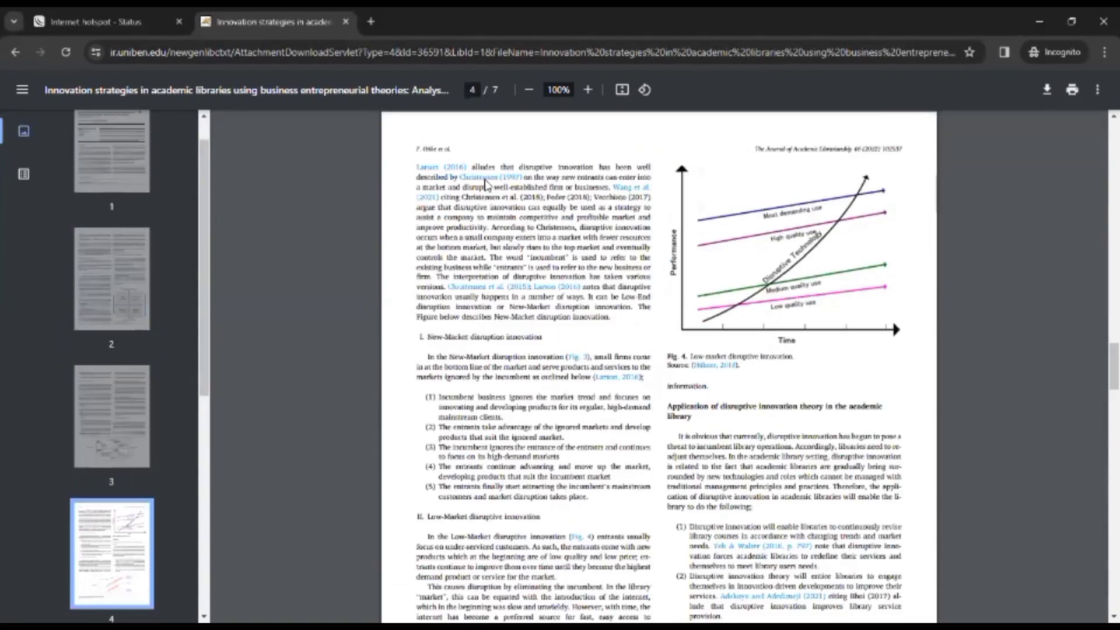